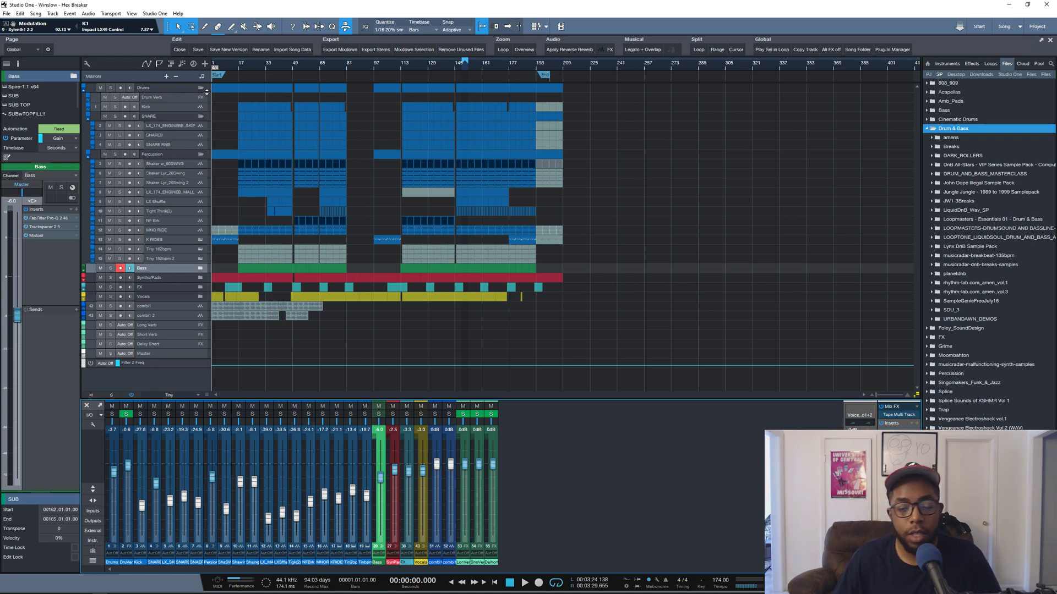
Play a stretch of the full mix starting from bar 13, and stop playback
{"action": "left_click", "coordinate": [231, 66]}
{"action": "key", "text": "e"}
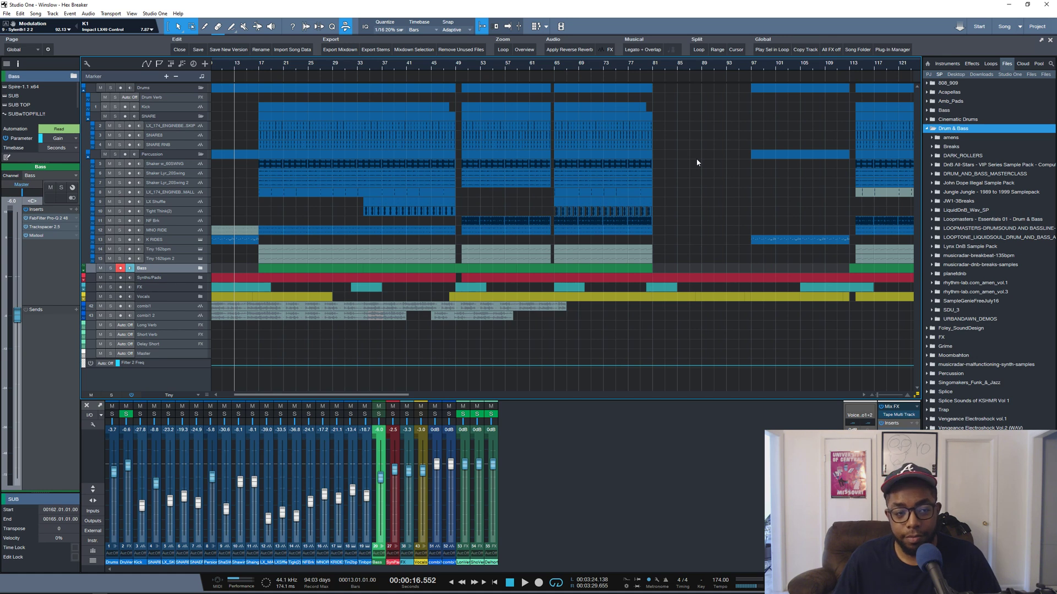
{"action": "key", "text": "space"}
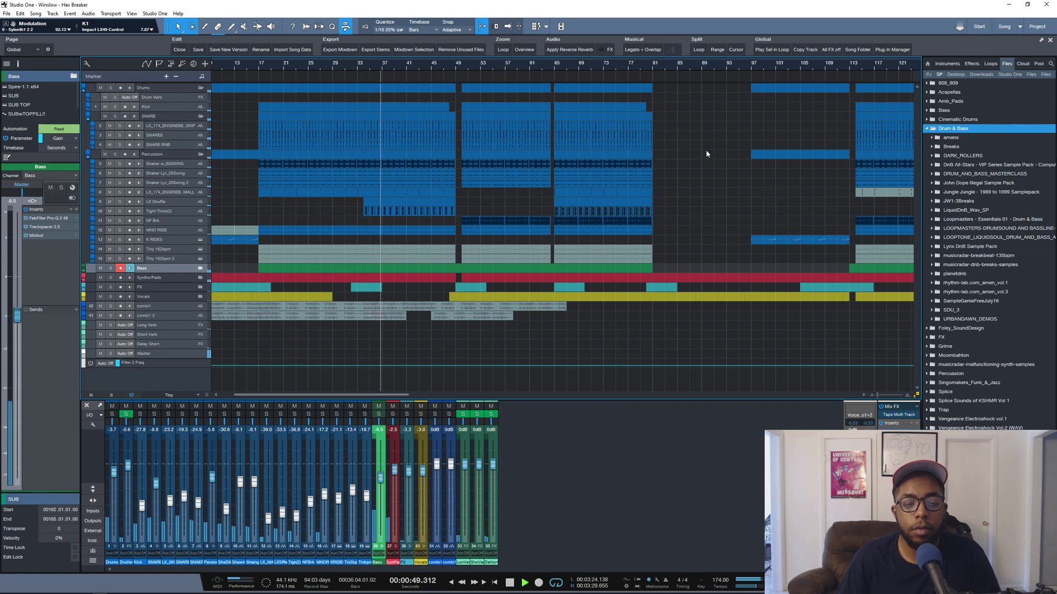
{"action": "key", "text": "space"}
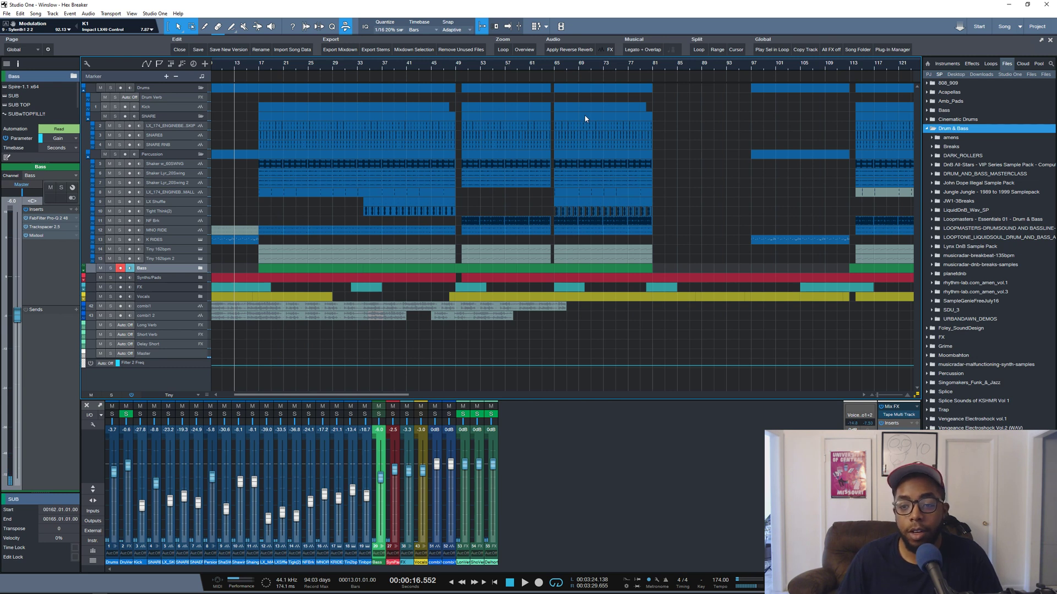
Solo the Drums folder and play the drum section from bar 17, and stop playback
{"action": "left_click", "coordinate": [111, 88]}
{"action": "key", "text": "e"}
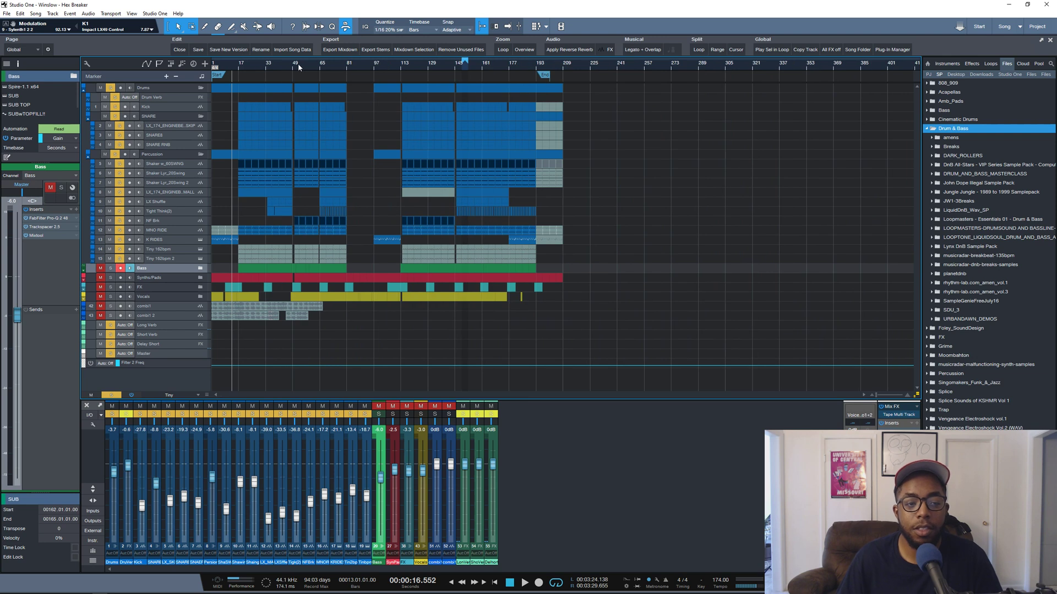
{"action": "scroll", "coordinate": [228, 64], "scroll_direction": "up", "scroll_amount": 3}
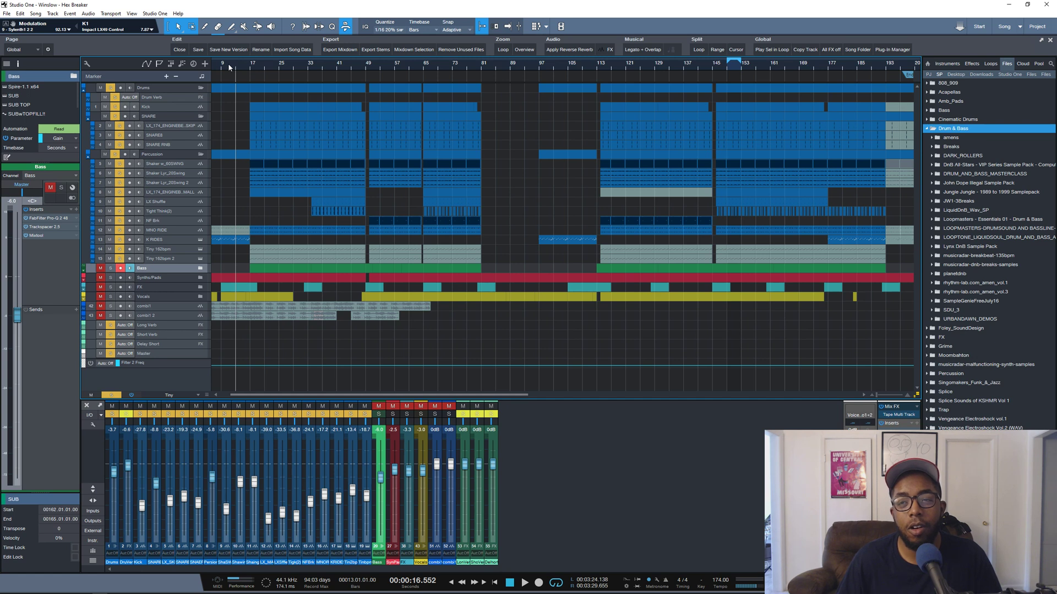
{"action": "scroll", "coordinate": [229, 67], "scroll_direction": "up", "scroll_amount": 3}
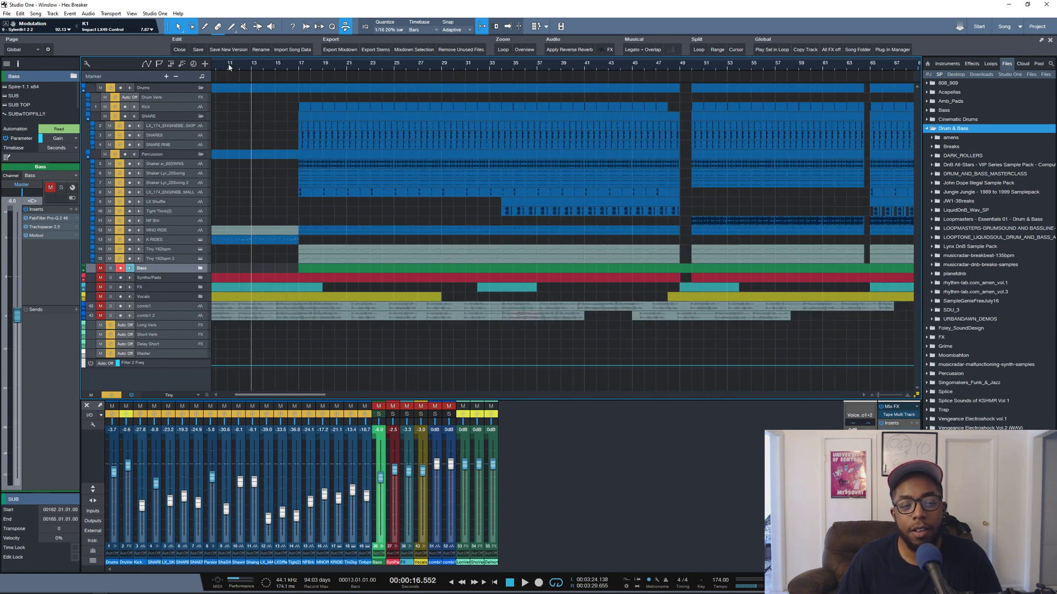
{"action": "left_click", "coordinate": [298, 65]}
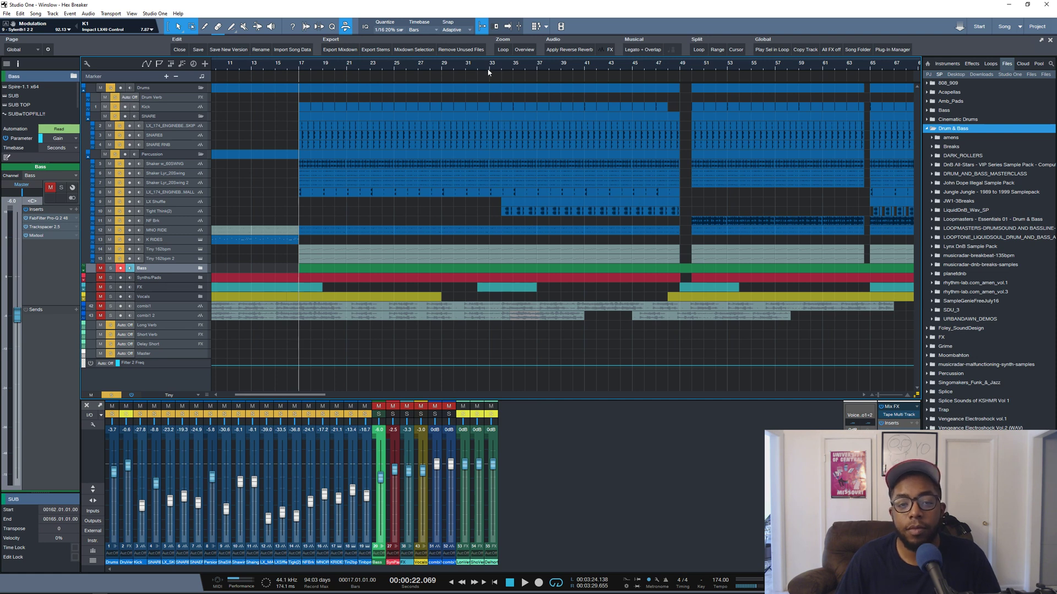
{"action": "key", "text": "space"}
{"action": "scroll", "coordinate": [479, 67], "scroll_direction": "down", "scroll_amount": 2}
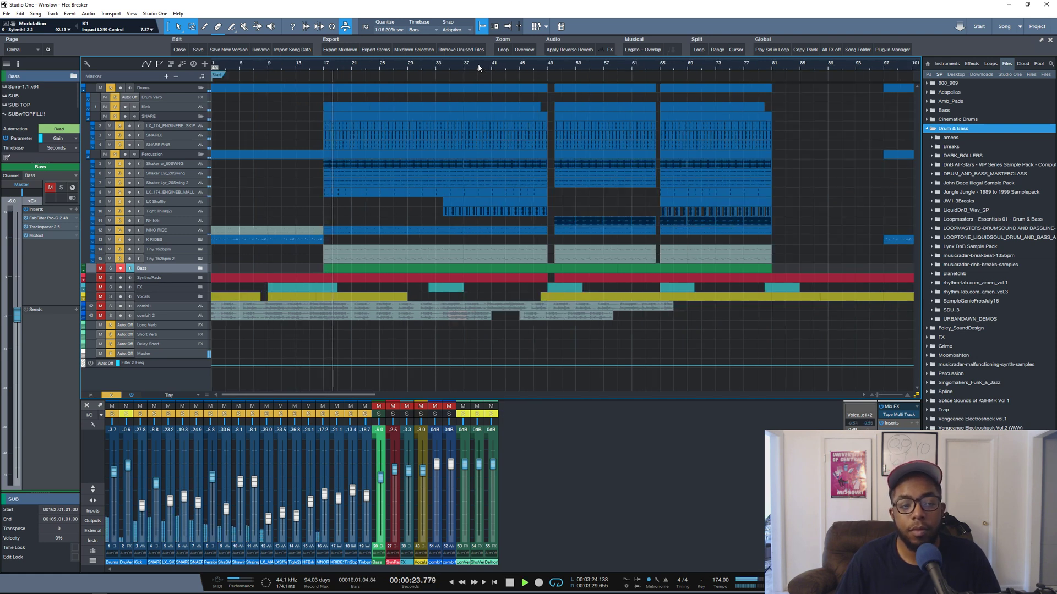
{"action": "scroll", "coordinate": [478, 67], "scroll_direction": "down", "scroll_amount": 2}
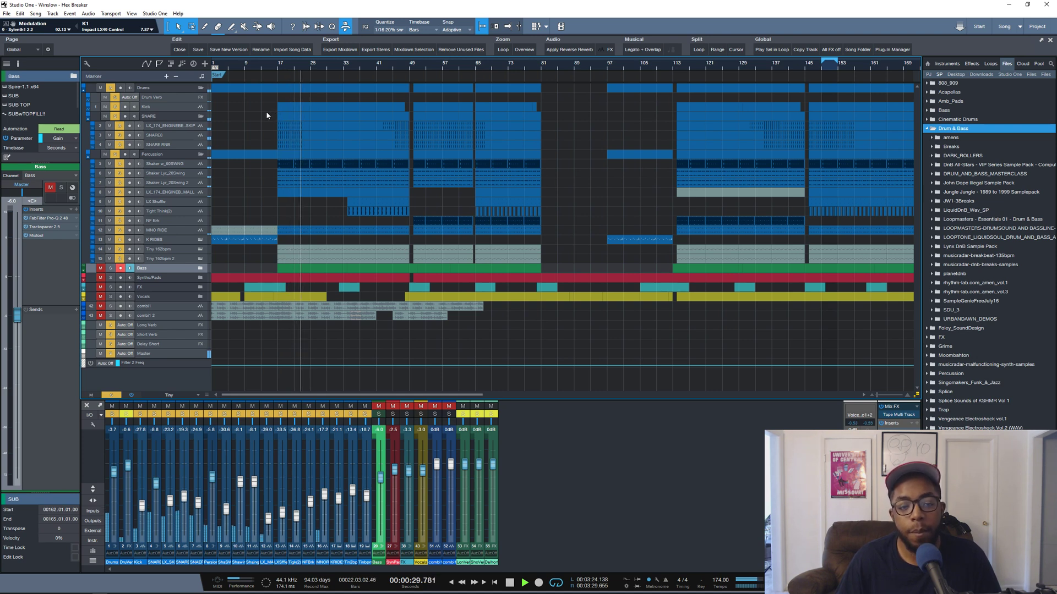
{"action": "key", "text": "space"}
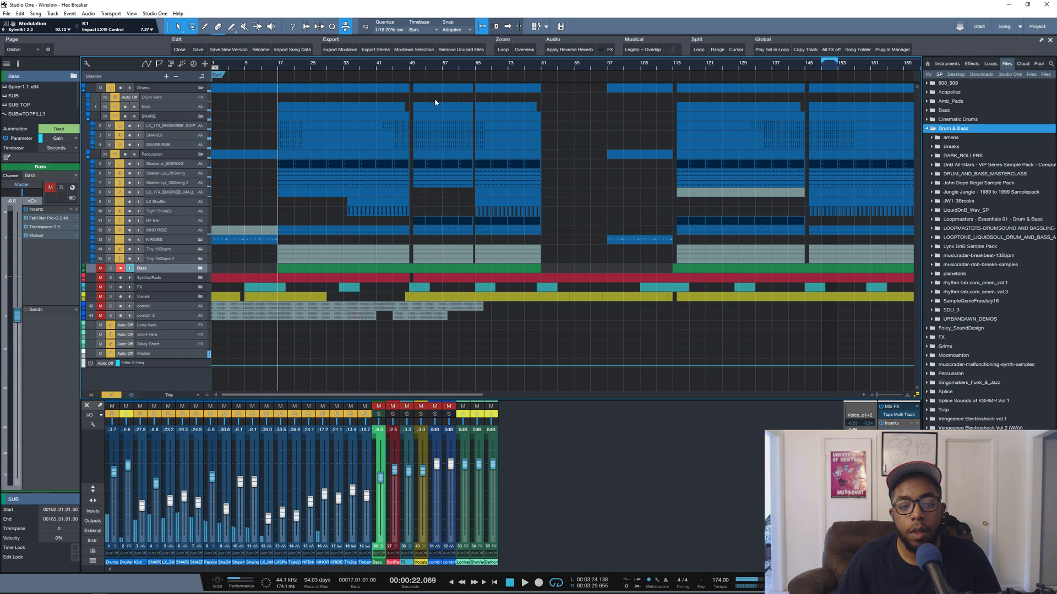
Play the soloed drums from bar 53 and stop playback
{"action": "left_click", "coordinate": [424, 62]}
{"action": "key", "text": "space"}
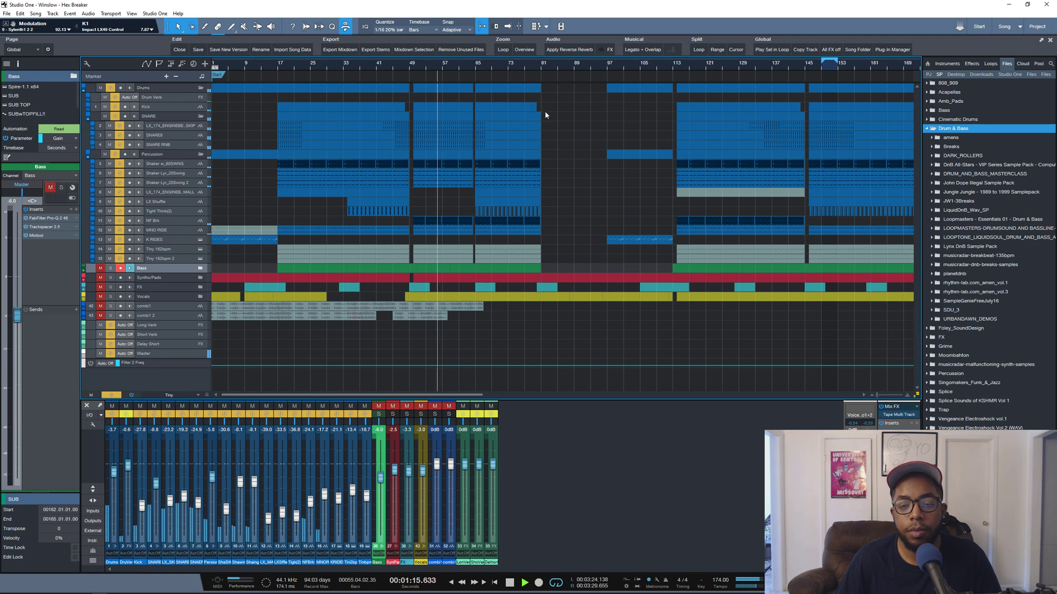
{"action": "scroll", "coordinate": [530, 61], "scroll_direction": "down", "scroll_amount": 2}
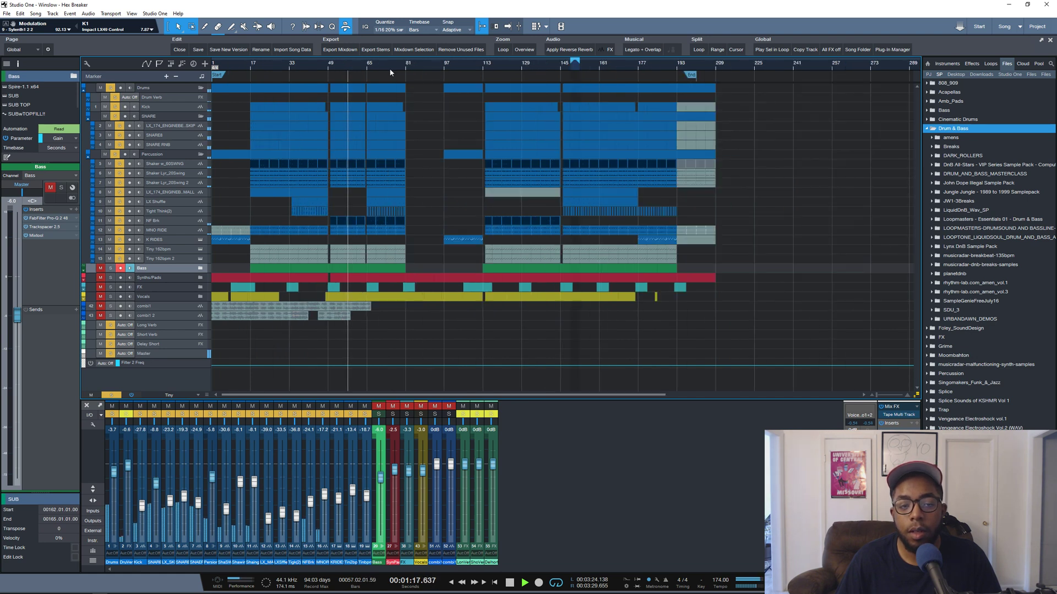
{"action": "scroll", "coordinate": [246, 64], "scroll_direction": "up", "scroll_amount": 4}
{"action": "key", "text": "space"}
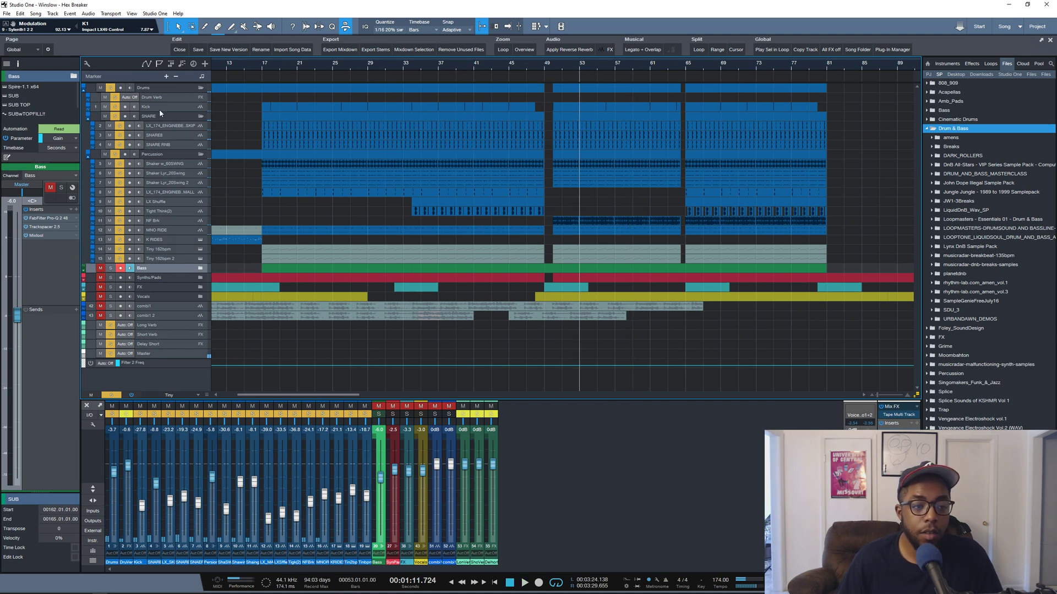
Enlarge the Kick track's height and solo only that track
{"action": "left_click_drag", "start_coordinate": [157, 112], "coordinate": [159, 134]}
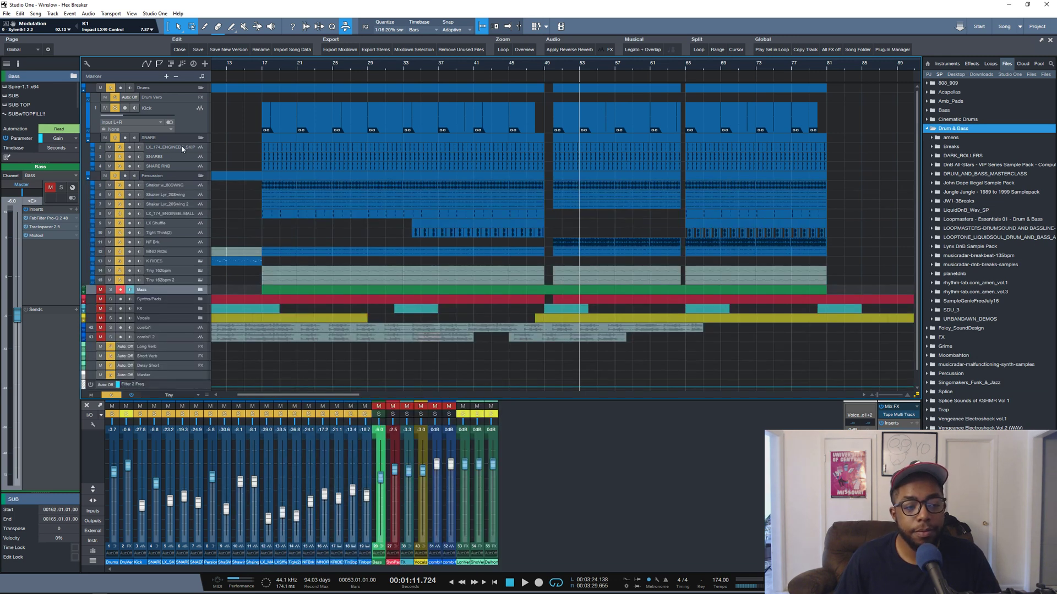
{"action": "left_click", "coordinate": [189, 128]}
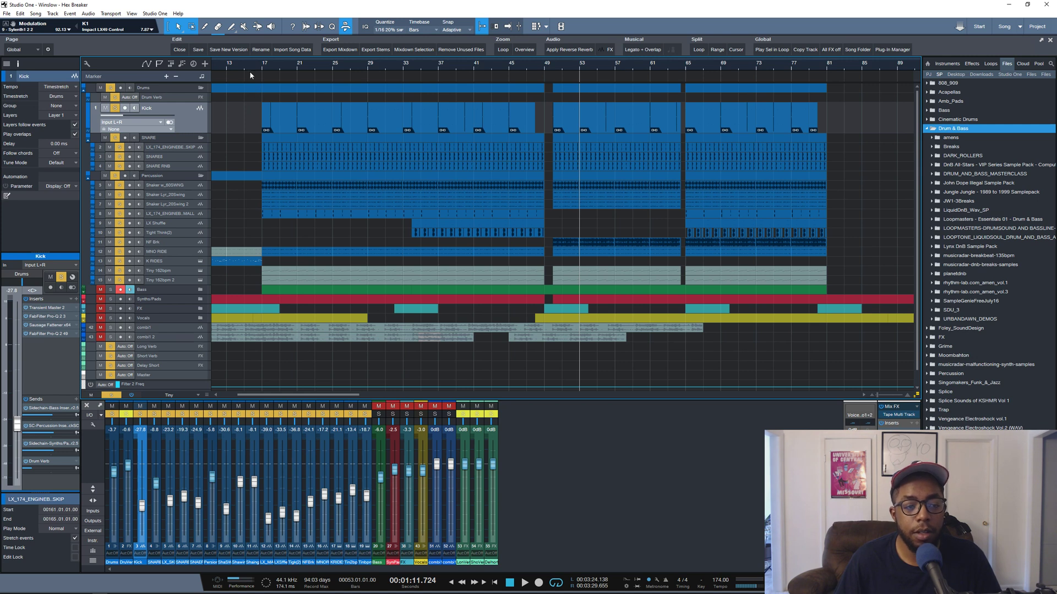
{"action": "scroll", "coordinate": [260, 67], "scroll_direction": "up", "scroll_amount": 3}
{"action": "left_click", "coordinate": [115, 108], "text": "ctrl"}
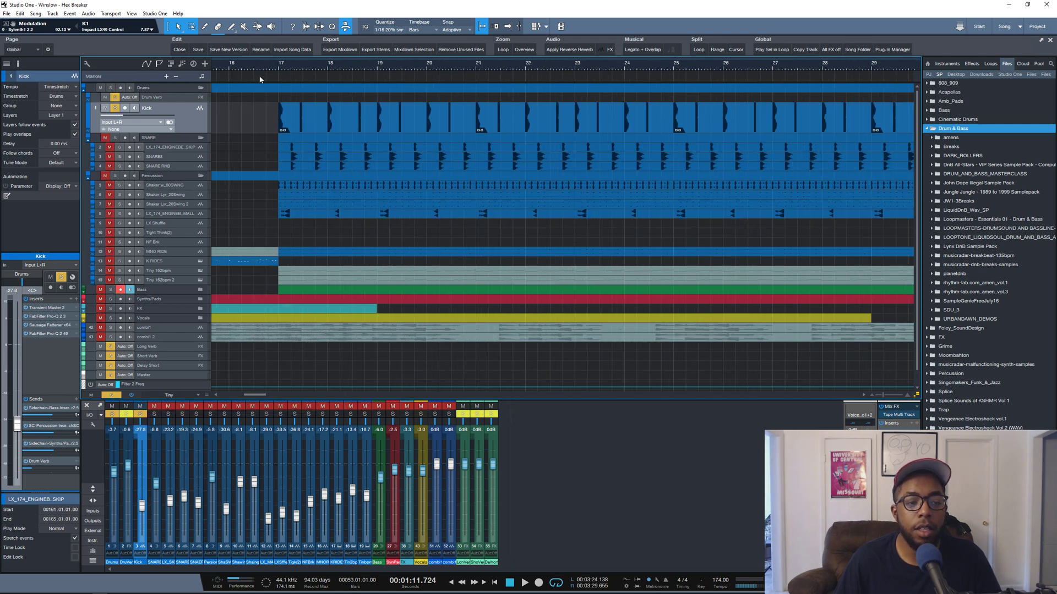
Play the soloed kick from the start of its pattern at bar 17, and stop playback
{"action": "left_click", "coordinate": [275, 65]}
{"action": "key", "text": "space"}
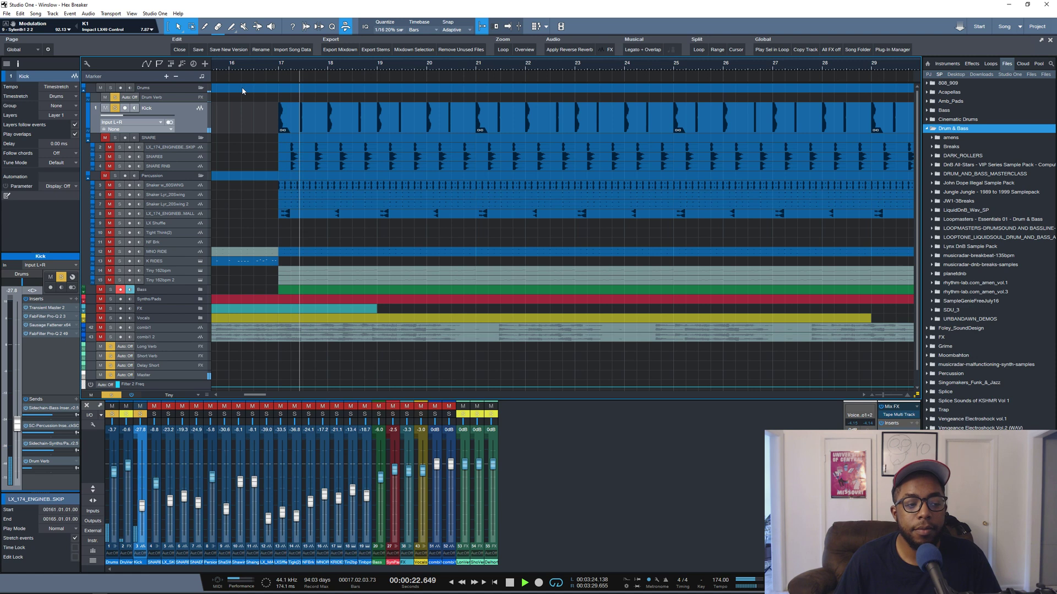
{"action": "scroll", "coordinate": [281, 64], "scroll_direction": "down", "scroll_amount": 1}
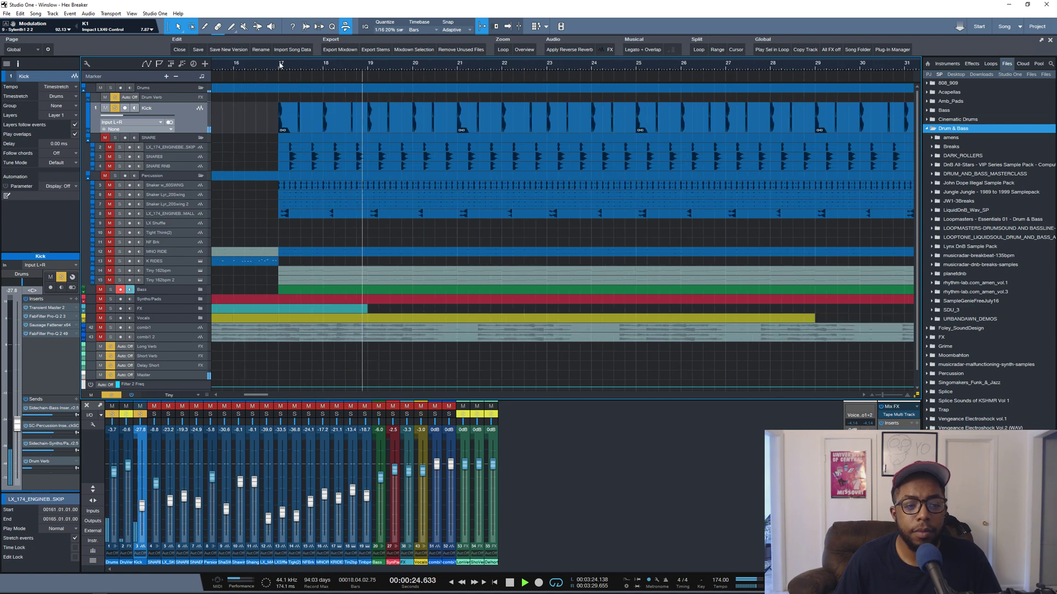
{"action": "scroll", "coordinate": [281, 65], "scroll_direction": "up", "scroll_amount": 4}
{"action": "key", "text": "space"}
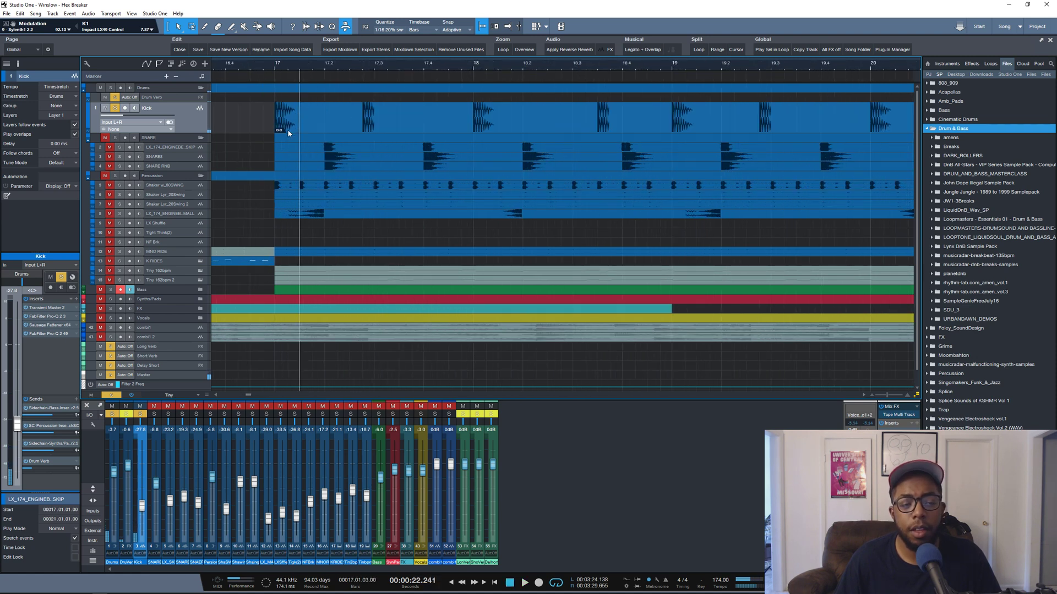
Check the source sample name of the Kick clip that starts at bar 17
{"action": "left_click", "coordinate": [289, 129]}
{"action": "right_click", "coordinate": [289, 133]}
{"action": "left_click", "coordinate": [303, 124]}
{"action": "right_click", "coordinate": [304, 127]}
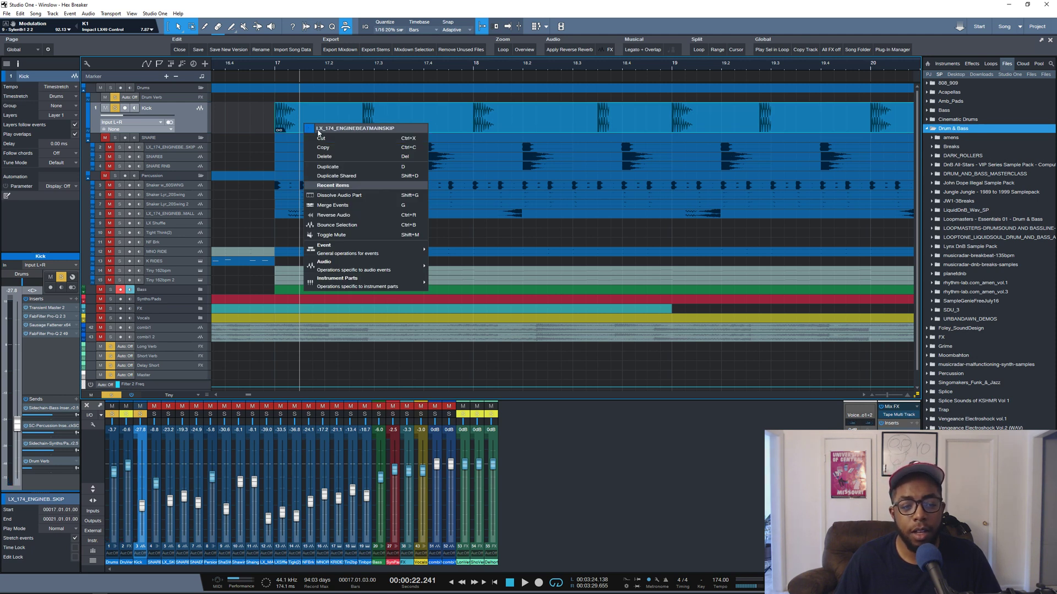
{"action": "left_click", "coordinate": [226, 117]}
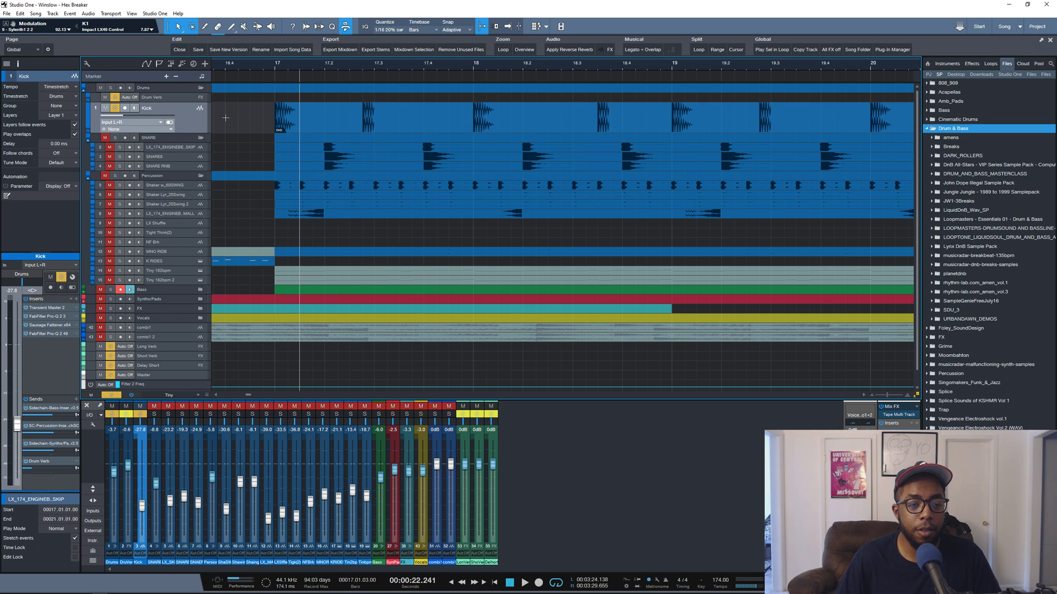
Replay the soloed kick pattern from bar 17 and stop playback
{"action": "scroll", "coordinate": [273, 65], "scroll_direction": "down", "scroll_amount": 2}
{"action": "scroll", "coordinate": [274, 65], "scroll_direction": "down", "scroll_amount": 2}
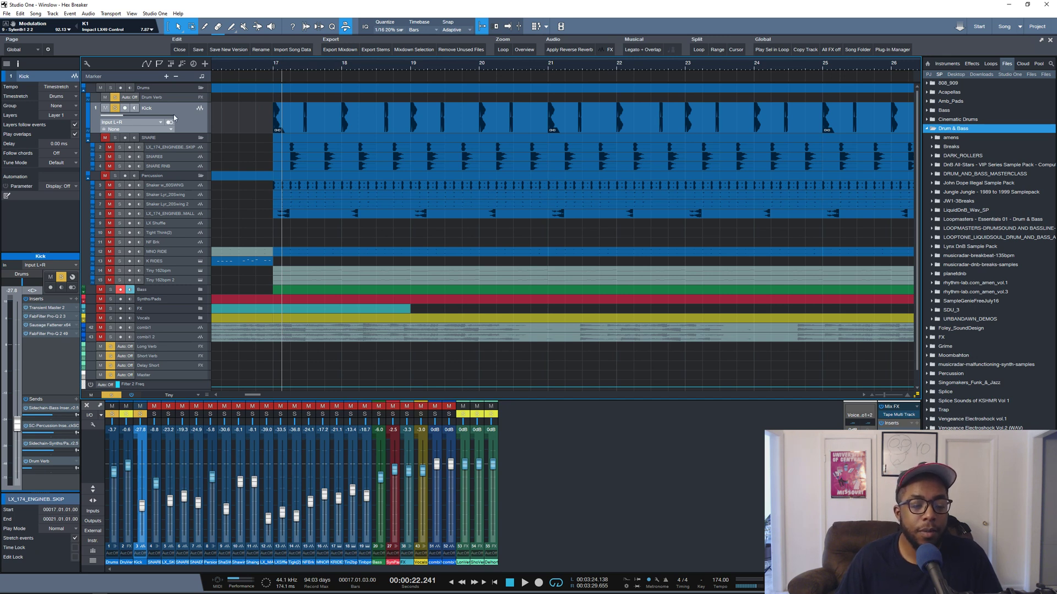
{"action": "left_click", "coordinate": [276, 65]}
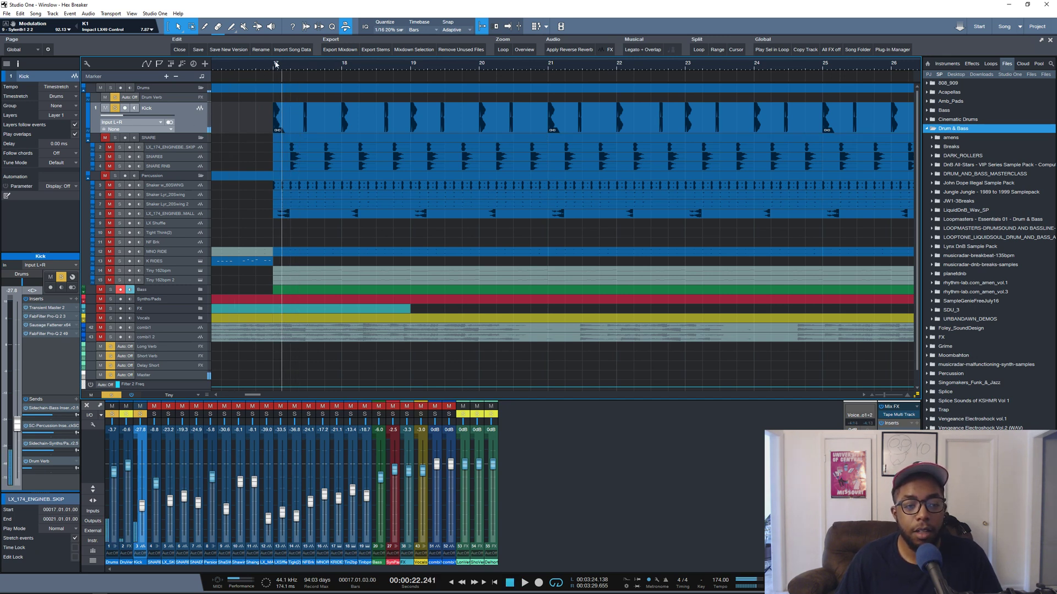
{"action": "key", "text": "space"}
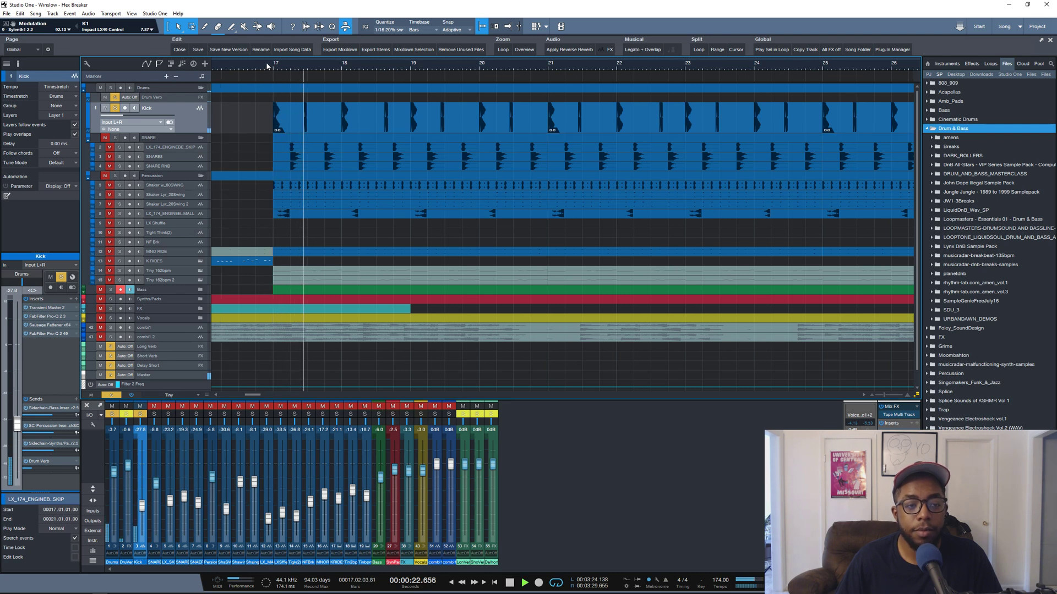
{"action": "scroll", "coordinate": [267, 66], "scroll_direction": "down", "scroll_amount": 6}
{"action": "key", "text": "space"}
{"action": "scroll", "coordinate": [278, 65], "scroll_direction": "up", "scroll_amount": 6}
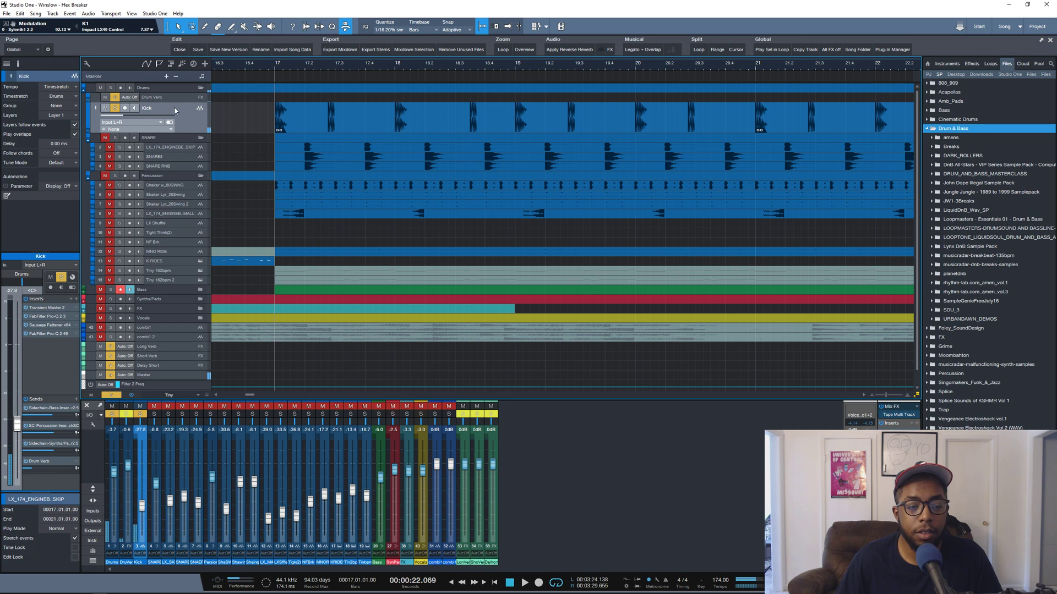
Solo the SNARE folder instead of the kick, enlarge its first track, and play the snares from bar 17
{"action": "left_click", "coordinate": [115, 139]}
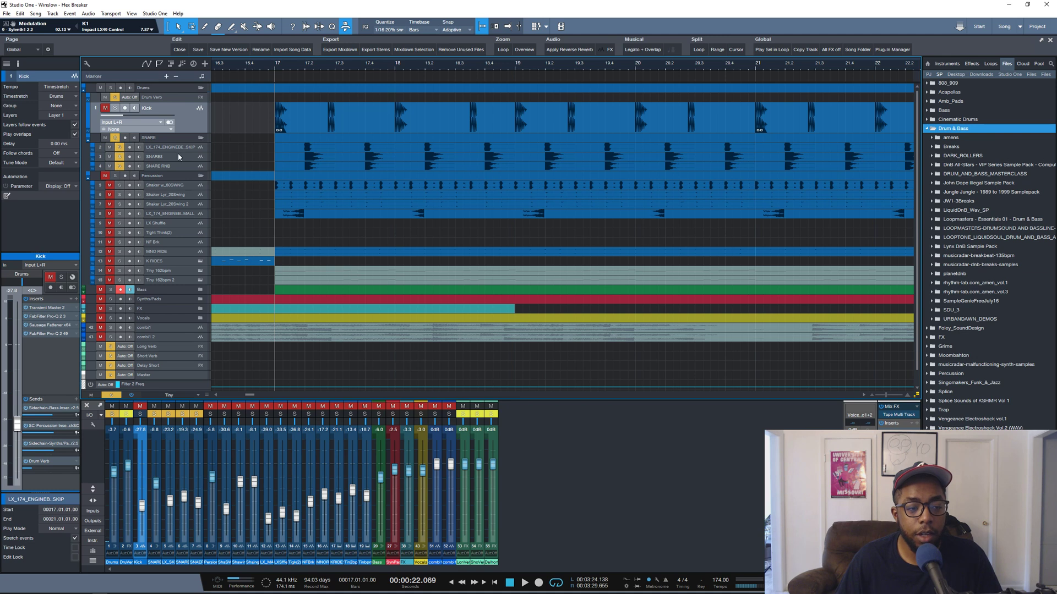
{"action": "left_click_drag", "start_coordinate": [180, 152], "coordinate": [174, 170]}
{"action": "key", "text": "space"}
{"action": "scroll", "coordinate": [266, 64], "scroll_direction": "up", "scroll_amount": 3}
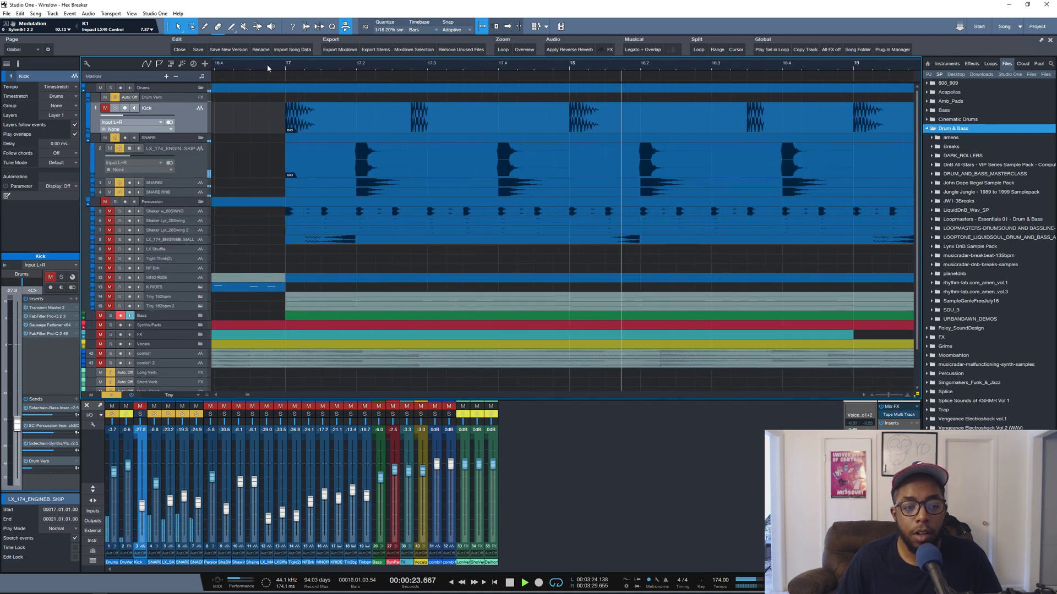
{"action": "scroll", "coordinate": [267, 64], "scroll_direction": "down", "scroll_amount": 3}
{"action": "key", "text": "space"}
Solo only the LX_174_ENGINEBEATMAINSKIP snare track and play it from bar 17
{"action": "left_click", "coordinate": [190, 160]}
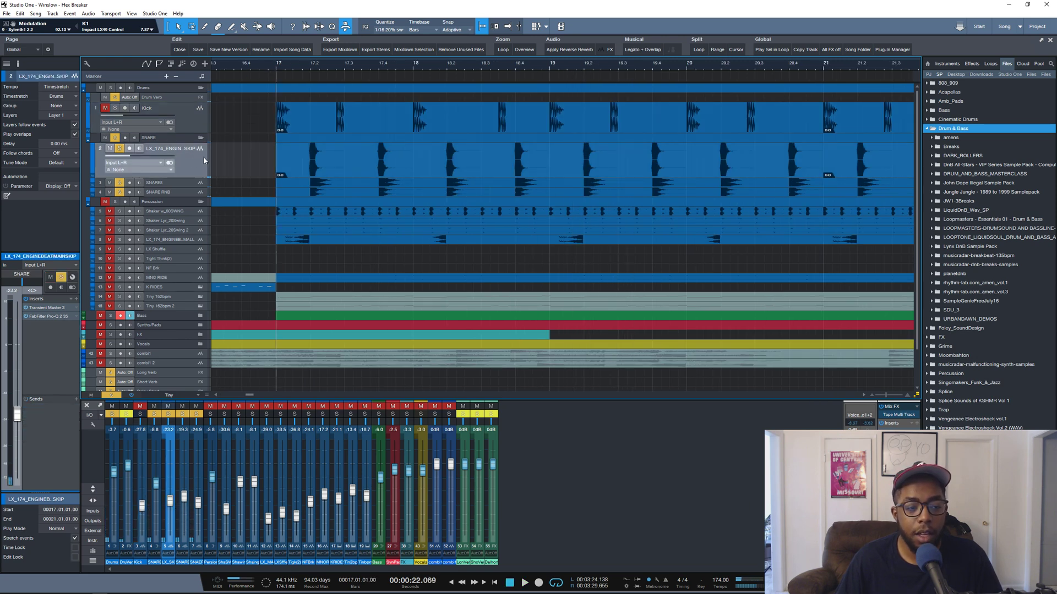
{"action": "left_click", "coordinate": [121, 149], "text": "ctrl"}
{"action": "key", "text": "space"}
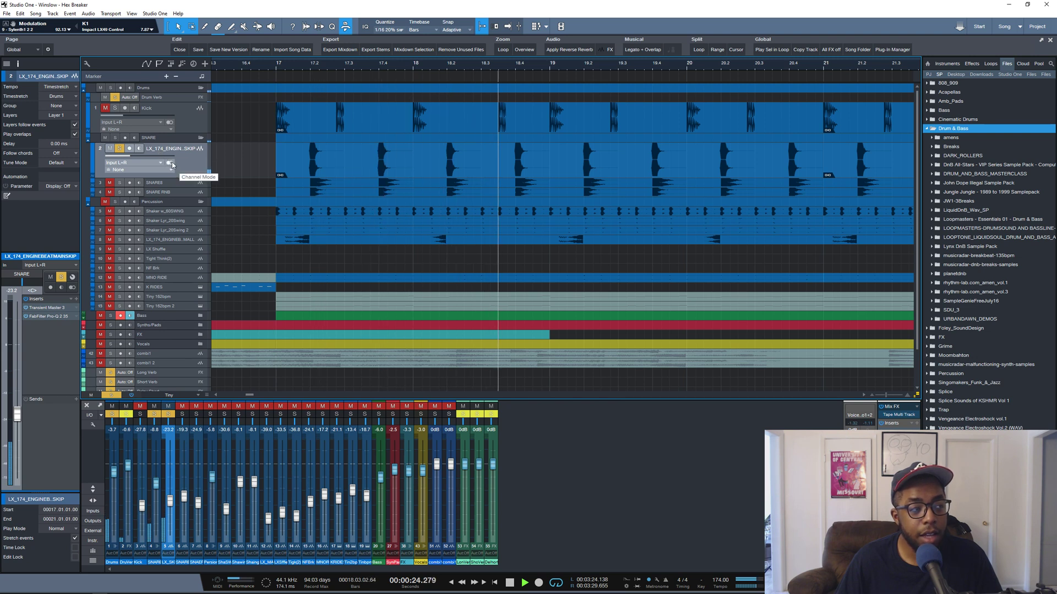
{"action": "key", "text": "space"}
Switch the solo from the first snare layer to the SNARES track and play it from bar 17
{"action": "left_click", "coordinate": [119, 148]}
{"action": "left_click", "coordinate": [120, 182]}
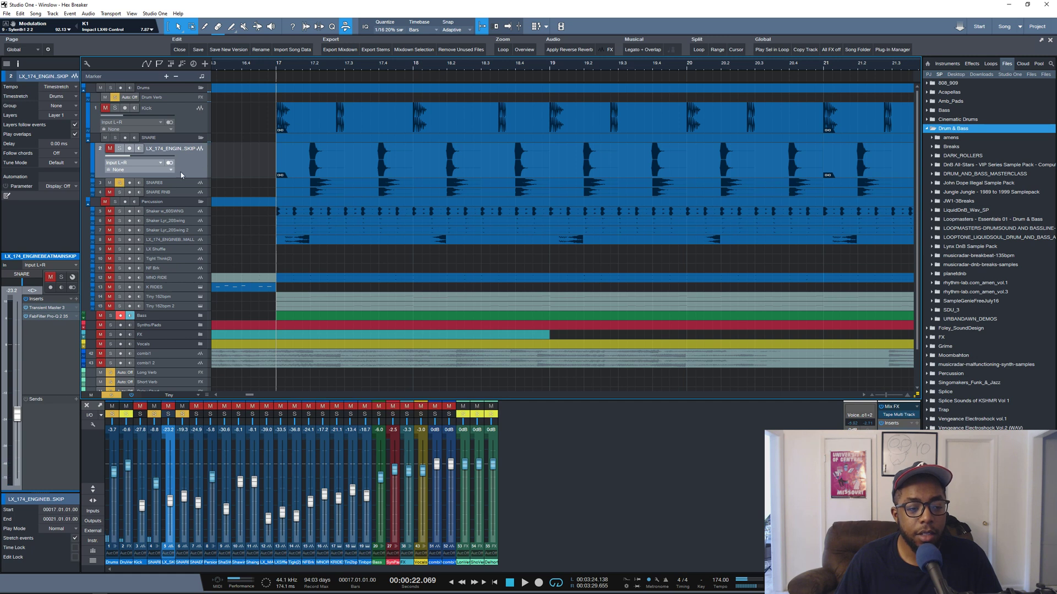
{"action": "key", "text": "space"}
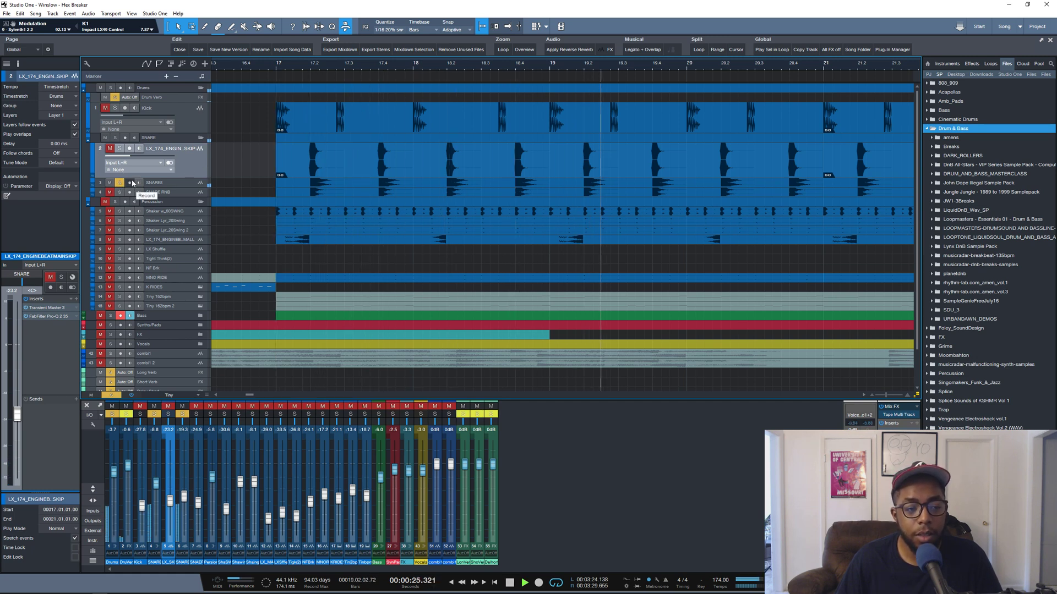
{"action": "key", "text": "space"}
Switch the solo from SNARES to the SNARE RNB track and play it from bar 17
{"action": "left_click", "coordinate": [119, 192]}
{"action": "left_click", "coordinate": [120, 184]}
{"action": "key", "text": "space"}
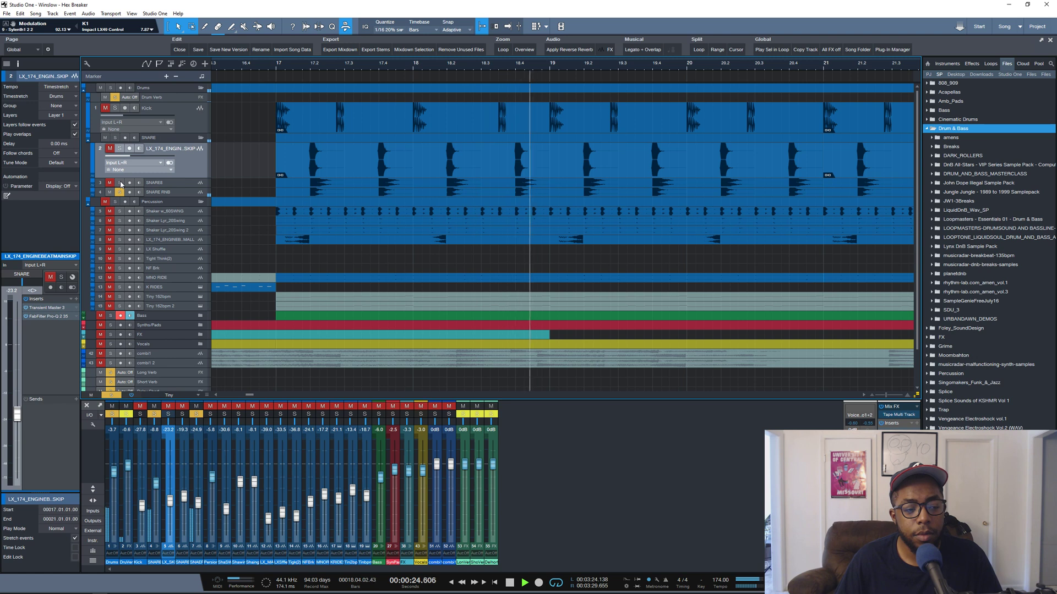
{"action": "key", "text": "space"}
Solo the whole SNARE folder again and play all three snare layers together from bar 17
{"action": "left_click", "coordinate": [115, 138]}
{"action": "key", "text": "space"}
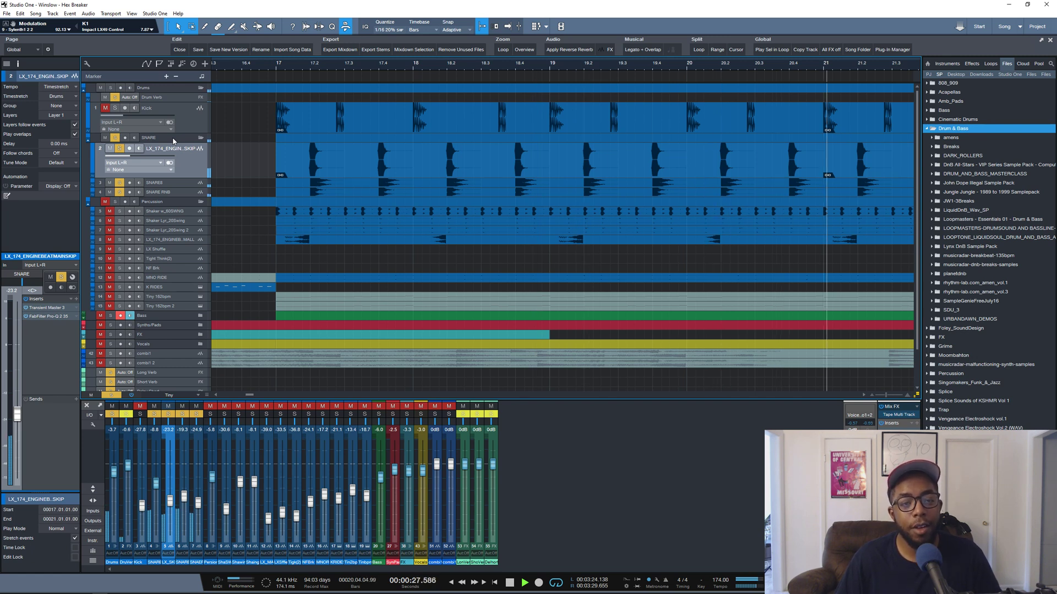
{"action": "scroll", "coordinate": [265, 69], "scroll_direction": "down", "scroll_amount": 2}
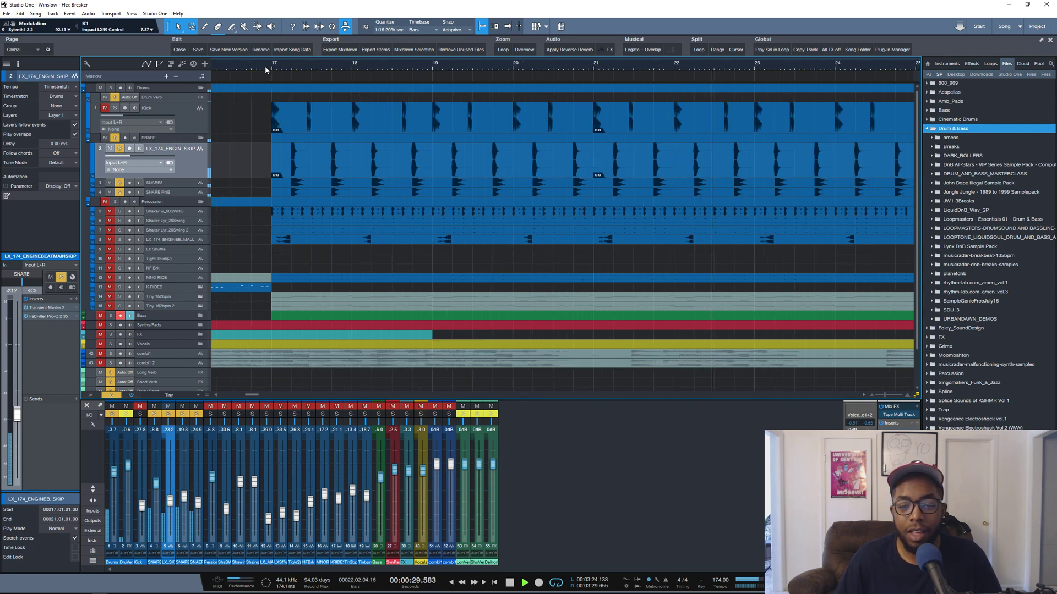
{"action": "scroll", "coordinate": [266, 70], "scroll_direction": "down", "scroll_amount": 2}
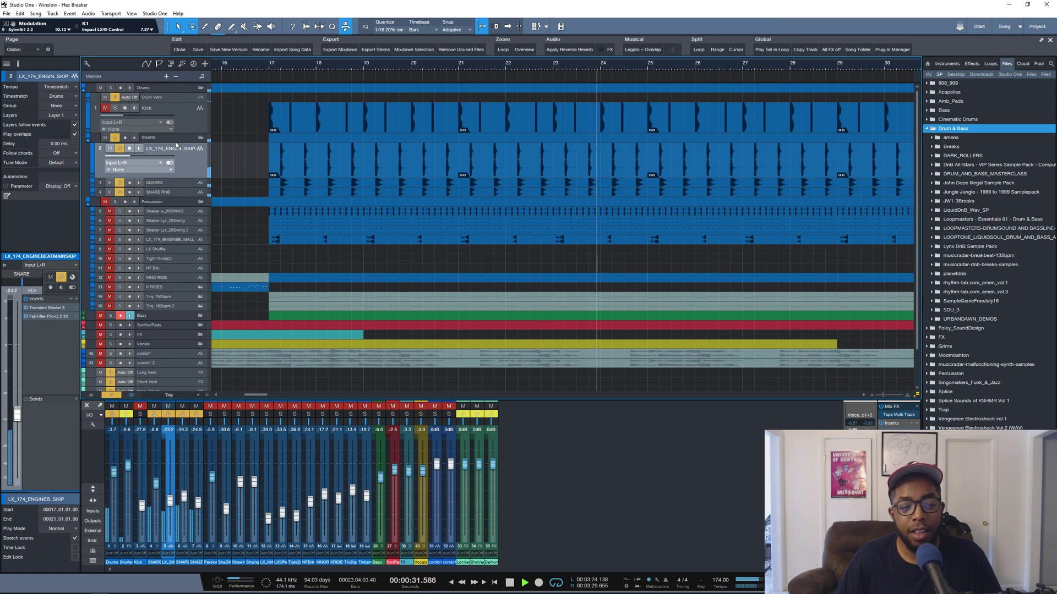
Enlarge the SNARE folder track, select it to show its channel inserts, and replay the snare layers from bar 17
{"action": "left_click_drag", "start_coordinate": [175, 141], "coordinate": [175, 147]}
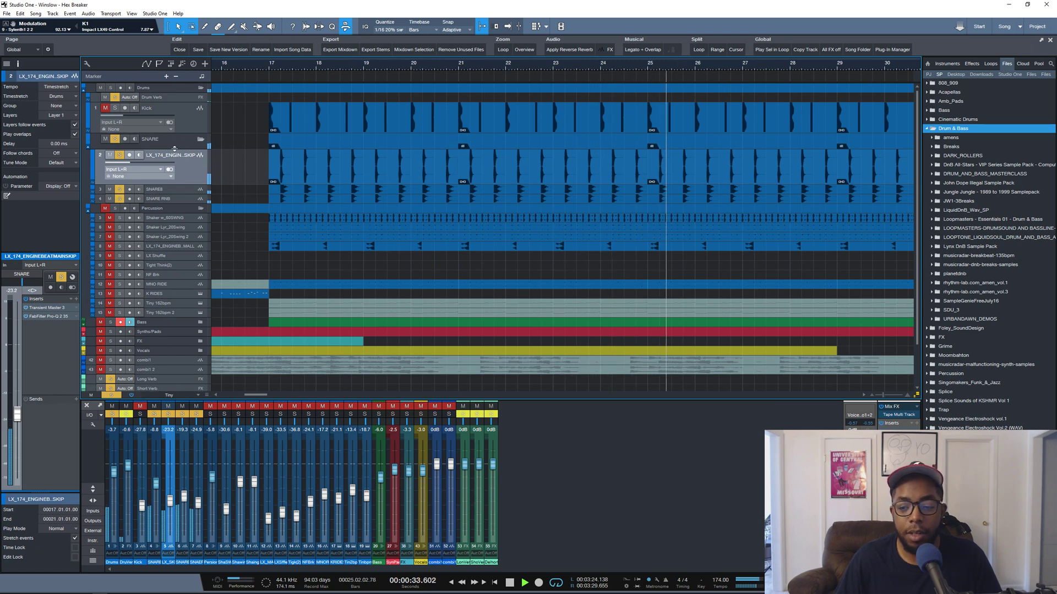
{"action": "left_click", "coordinate": [166, 142]}
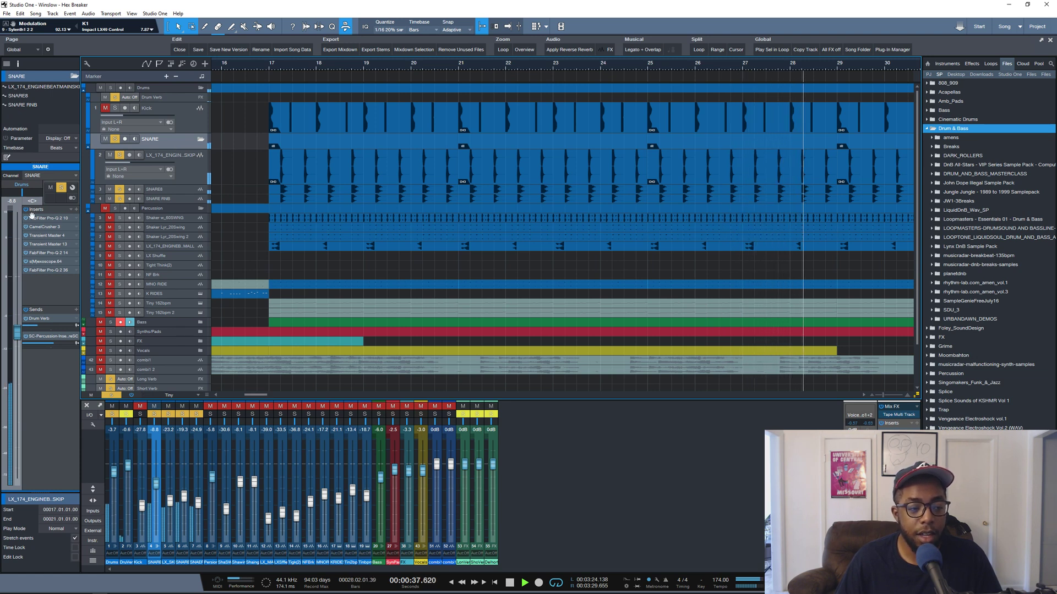
{"action": "key", "text": "space"}
{"action": "key", "text": "space"}
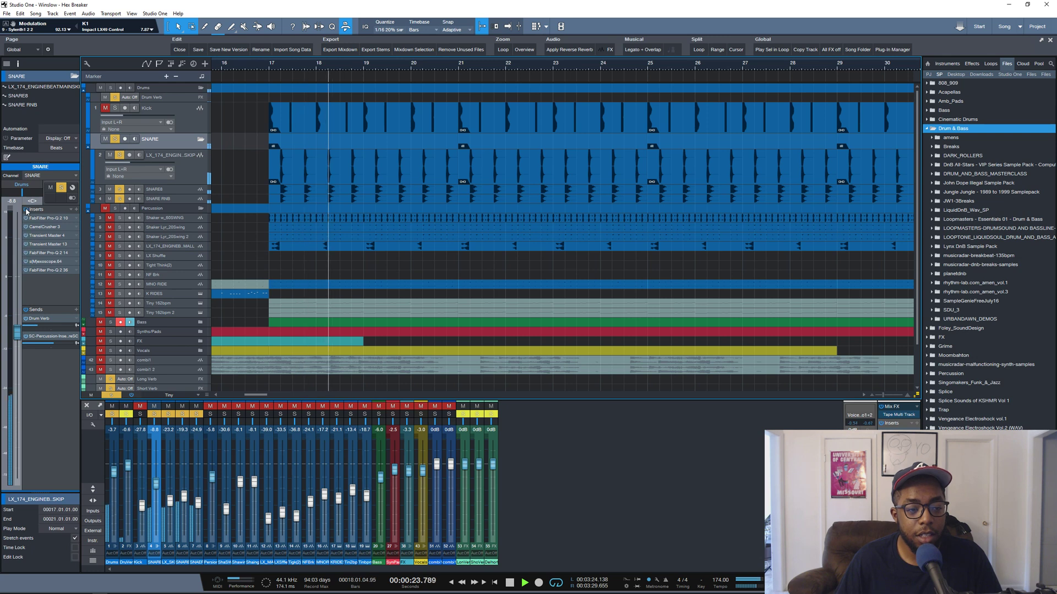
{"action": "key", "text": "space"}
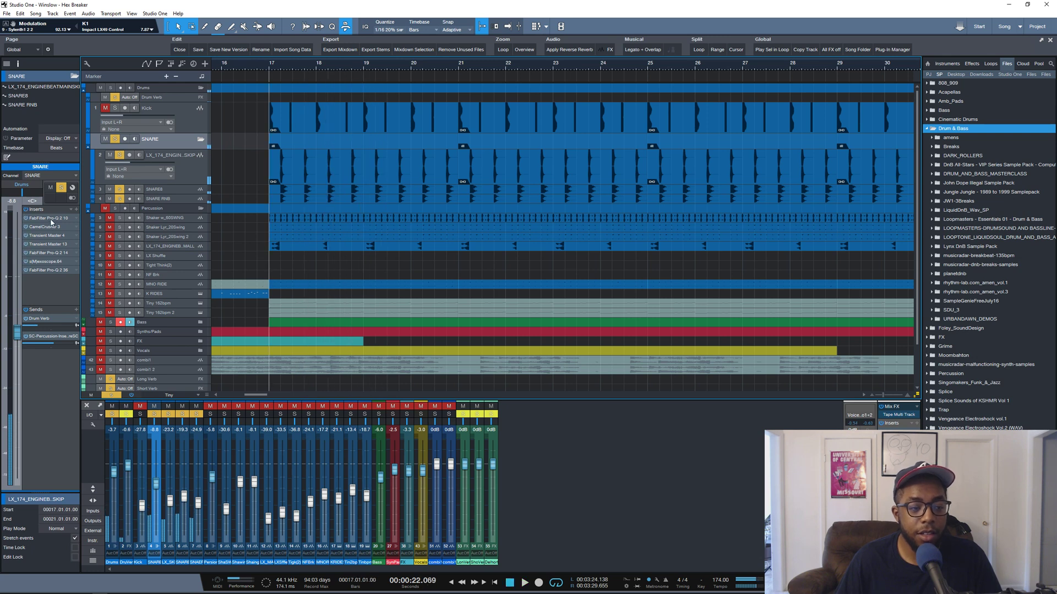
Examine the snare bus inserts in order: FabFilter Pro-Q 2 10, CamelCrusher 3, Transient Master 4 and Transient Master 13
{"action": "double_click", "coordinate": [50, 219]}
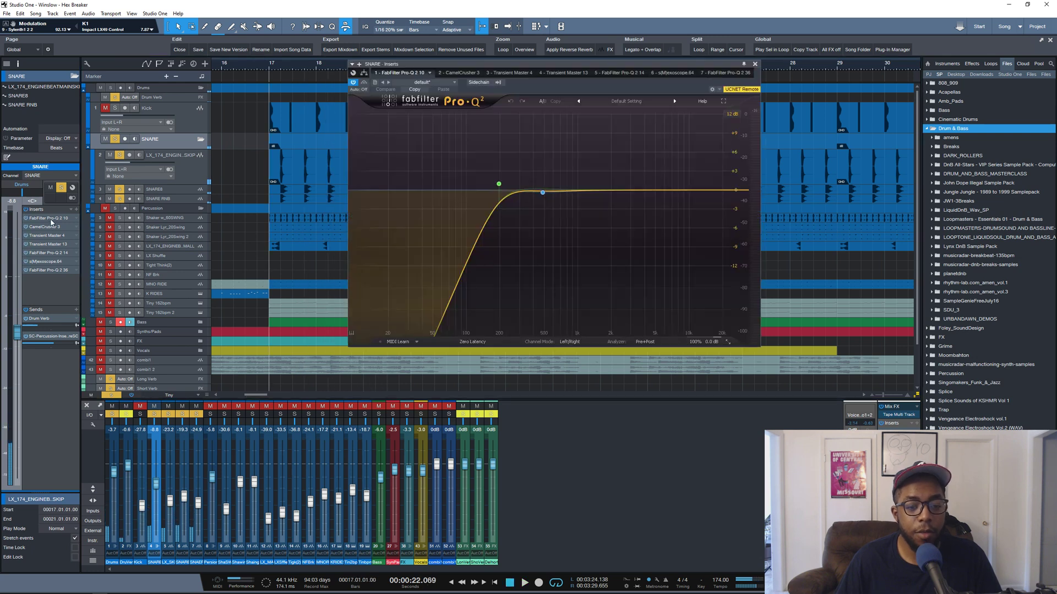
{"action": "left_click", "coordinate": [459, 73]}
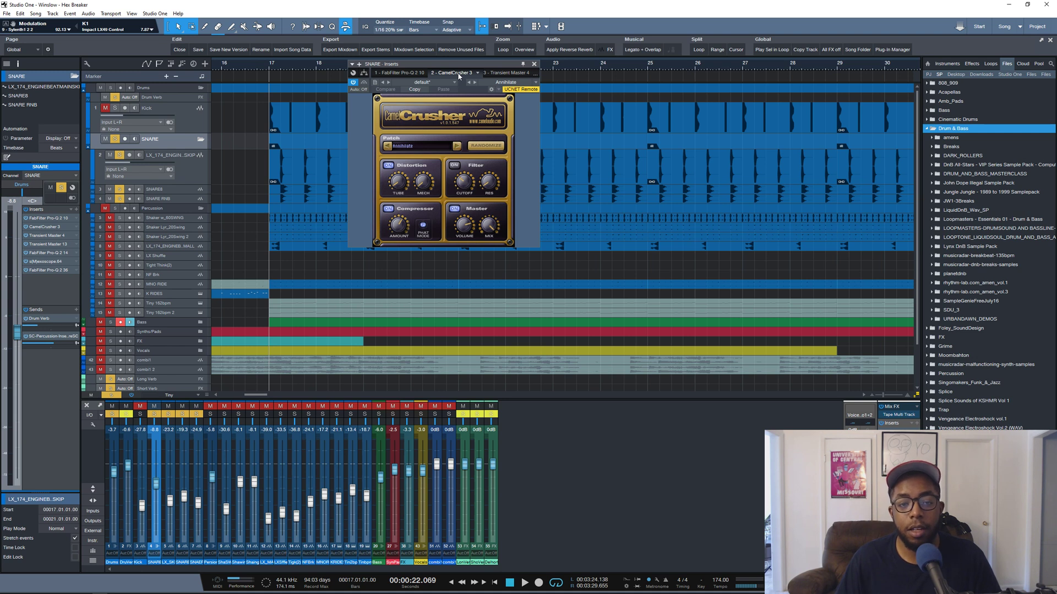
{"action": "left_click", "coordinate": [498, 74]}
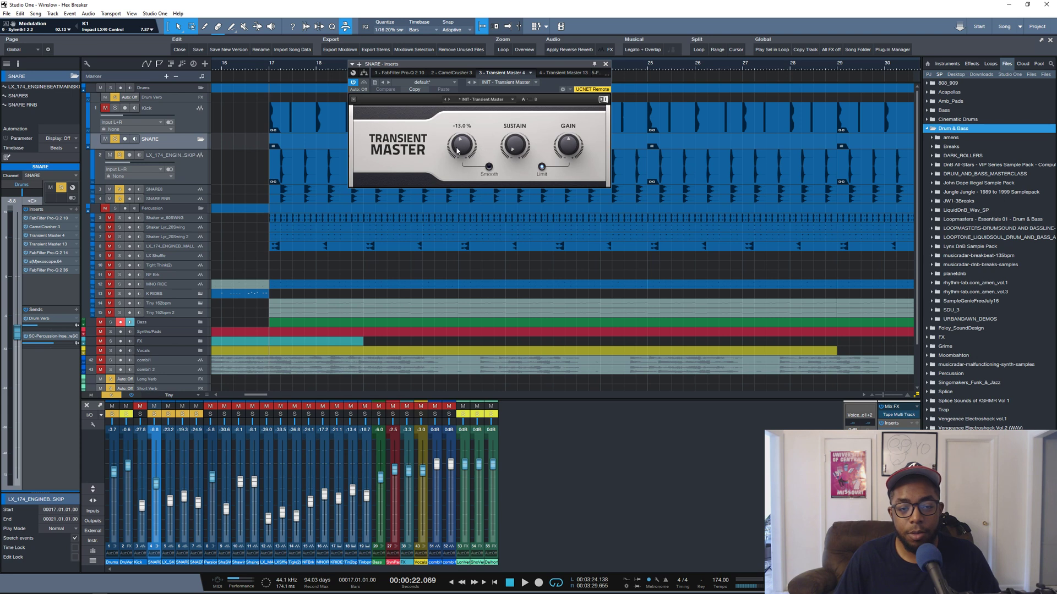
{"action": "mouse_move", "coordinate": [514, 146]}
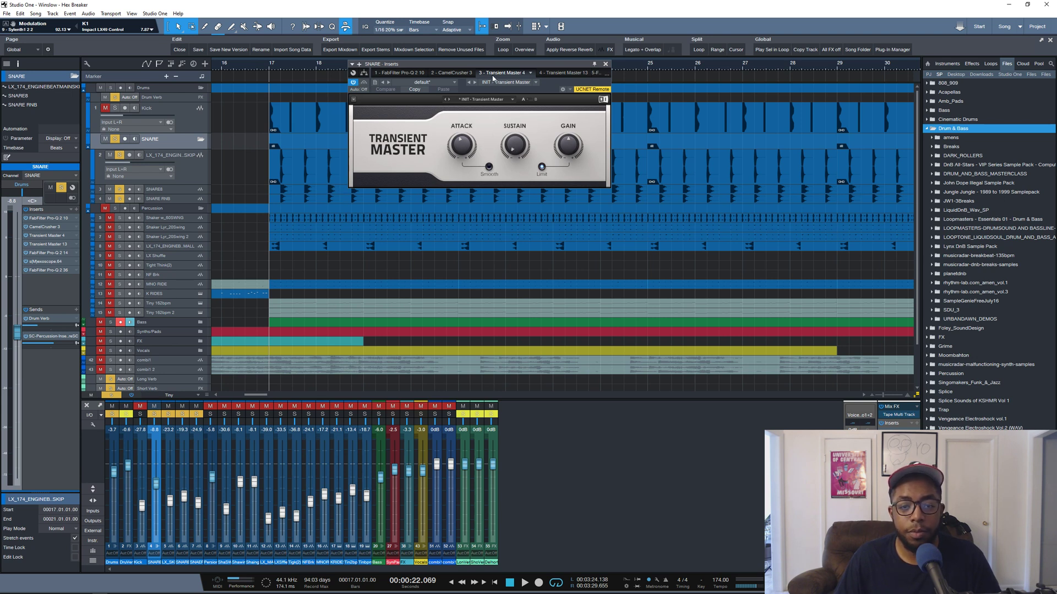
{"action": "left_click", "coordinate": [557, 72]}
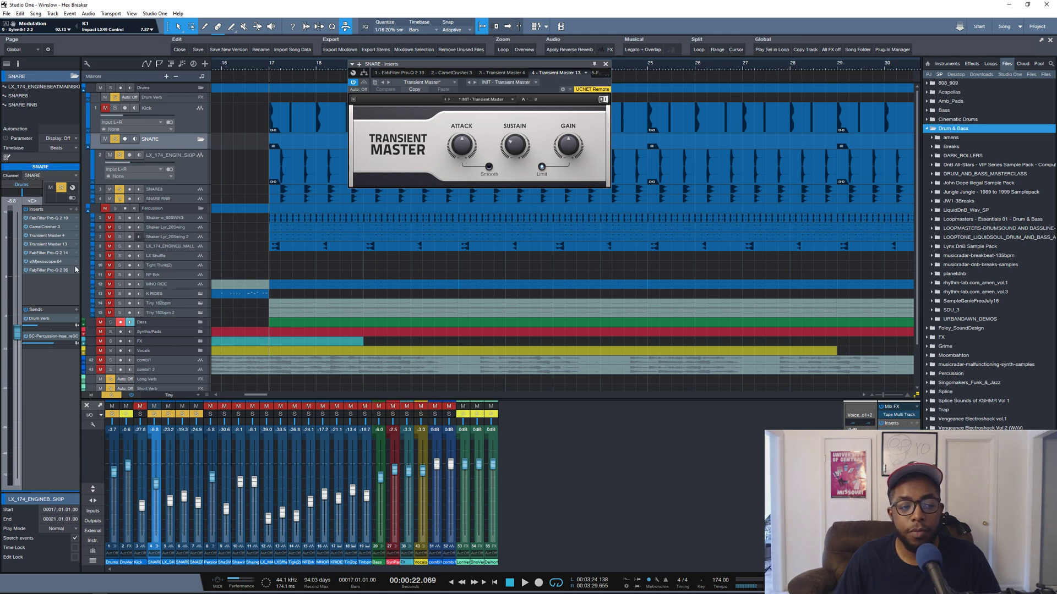
Compare the snares with Transient Master 13 bypassed and enabled by playing both versions from bar 17
{"action": "left_click", "coordinate": [26, 244]}
{"action": "key", "text": "space"}
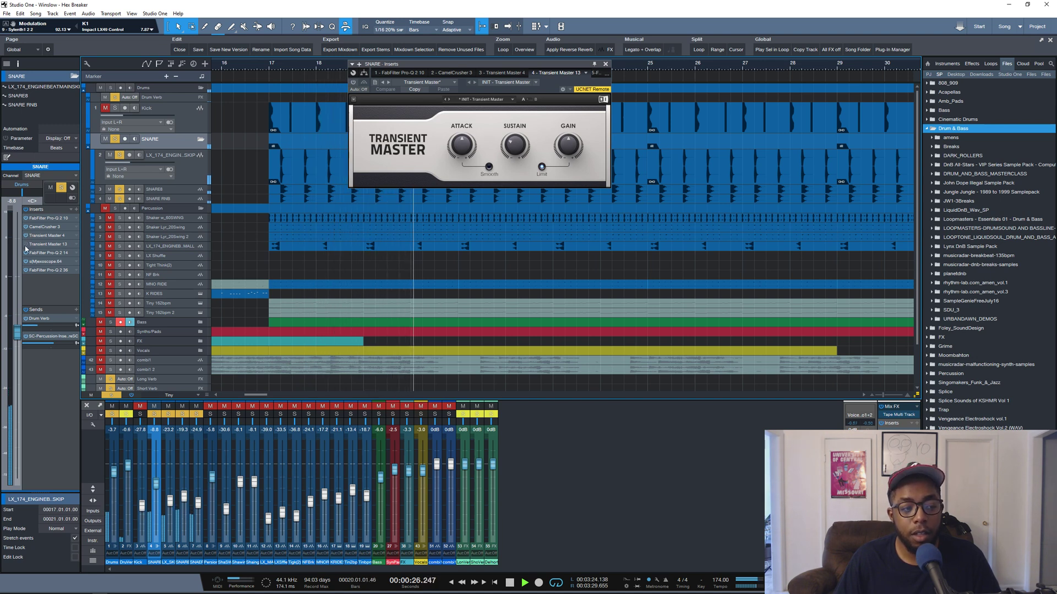
{"action": "key", "text": "space"}
{"action": "key", "text": "space"}
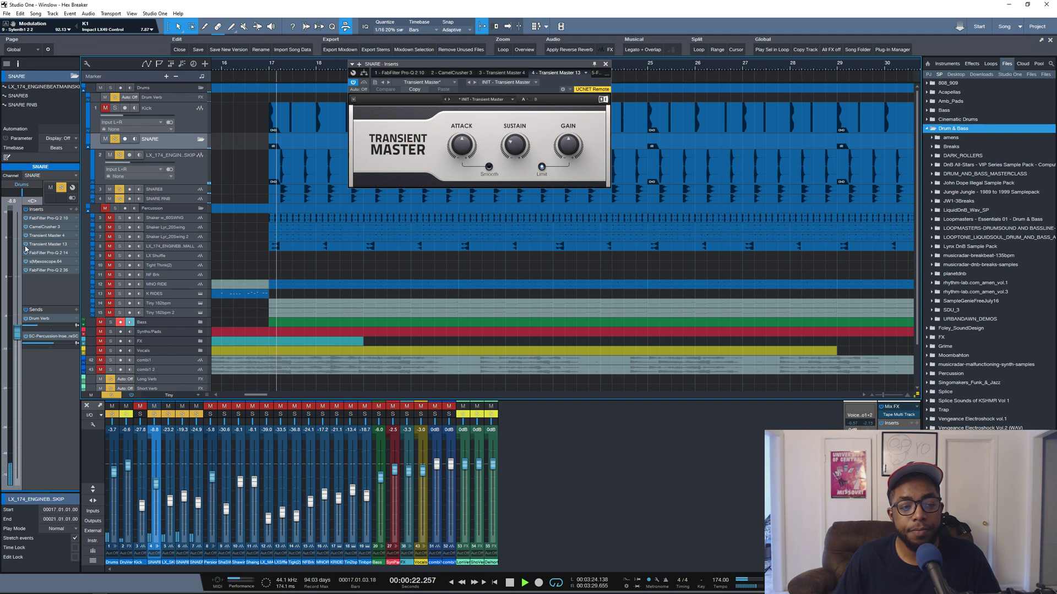
{"action": "key", "text": "space"}
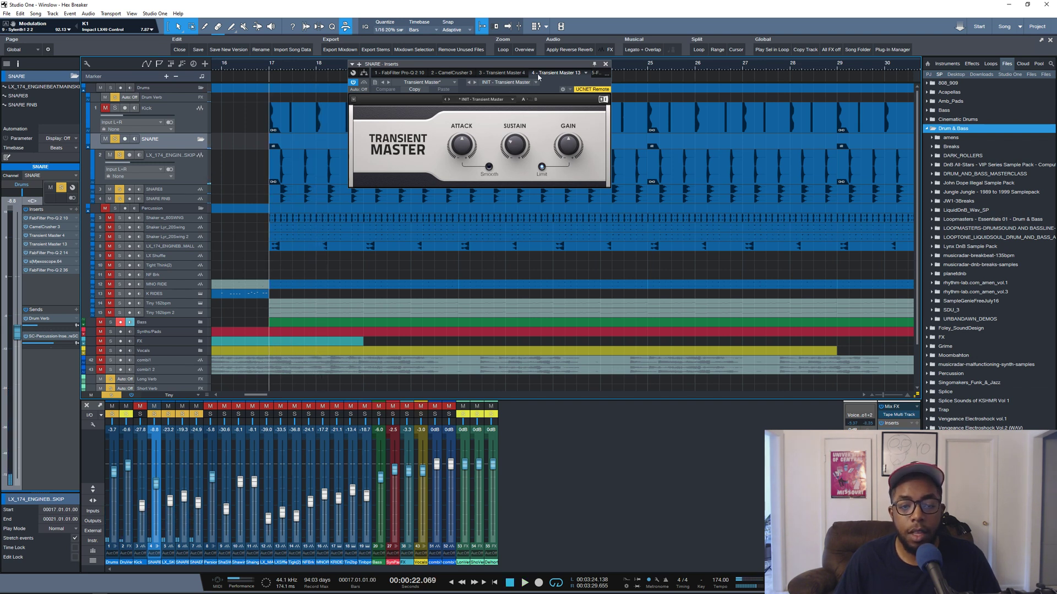
Examine the snare bus's FabFilter Pro-Q 2 14 curve, and play the snares with the s(M)exoscope 64 waveform display open
{"action": "left_click", "coordinate": [596, 73]}
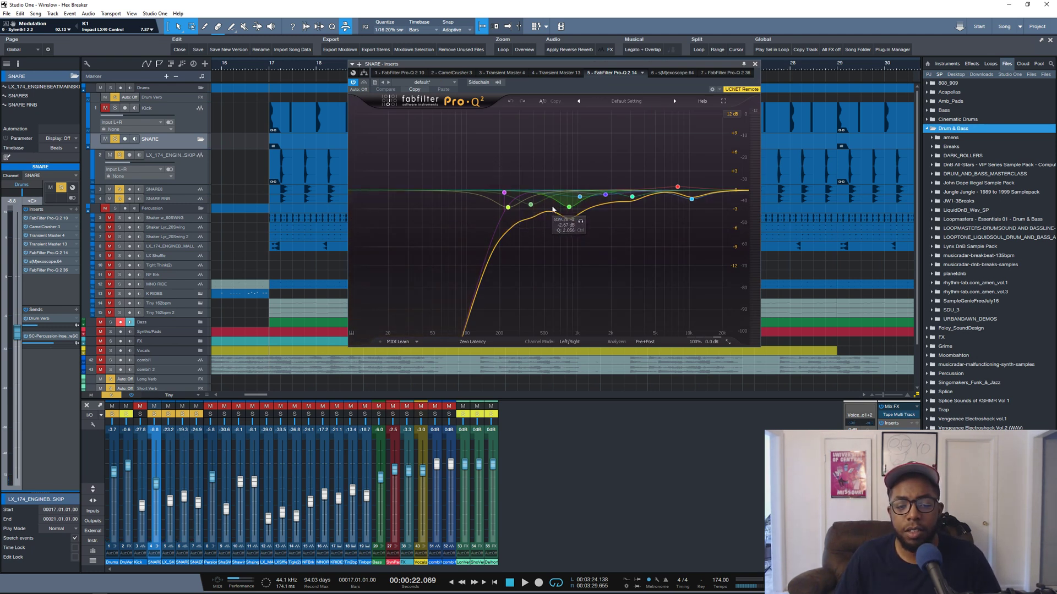
{"action": "double_click", "coordinate": [569, 207]}
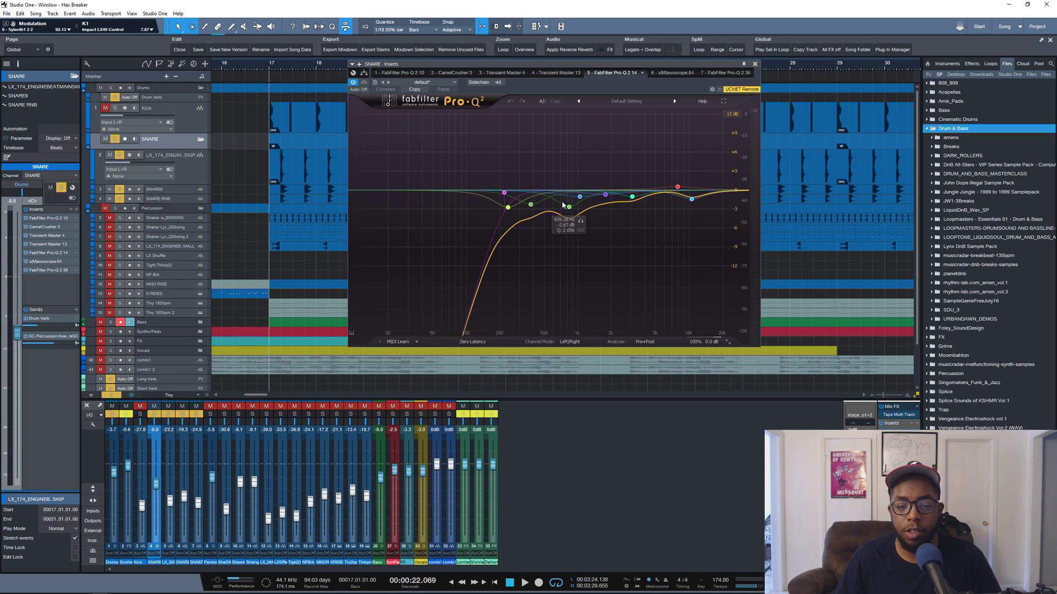
{"action": "left_click", "coordinate": [670, 73]}
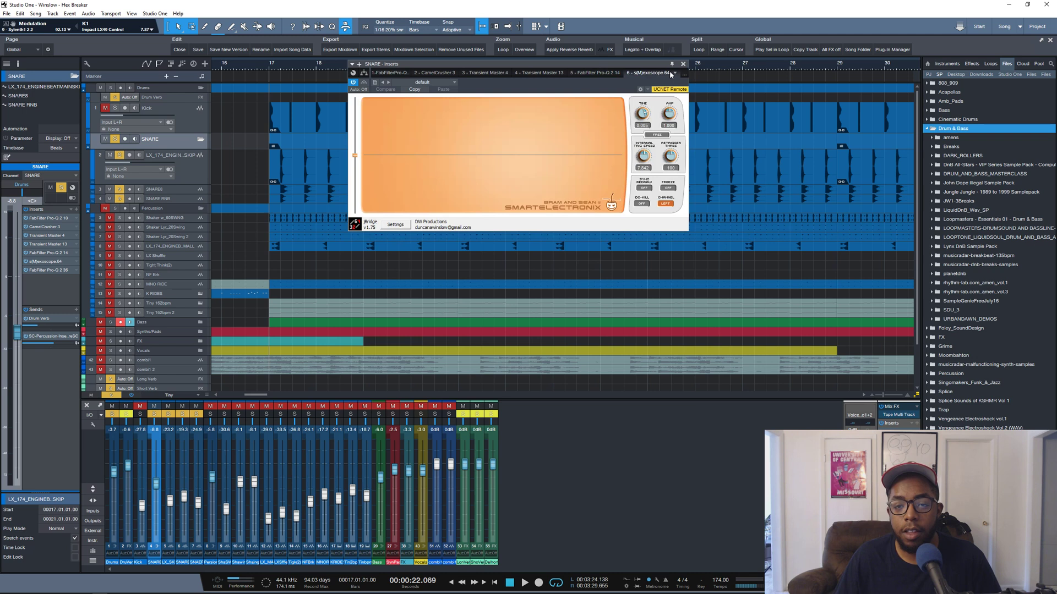
{"action": "key", "text": "space"}
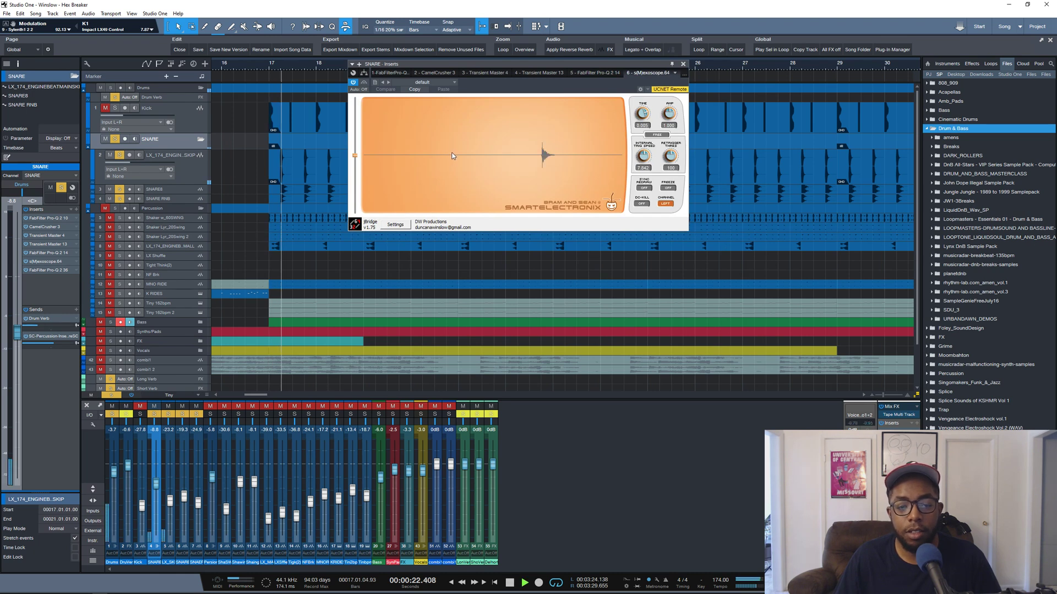
{"action": "key", "text": "space"}
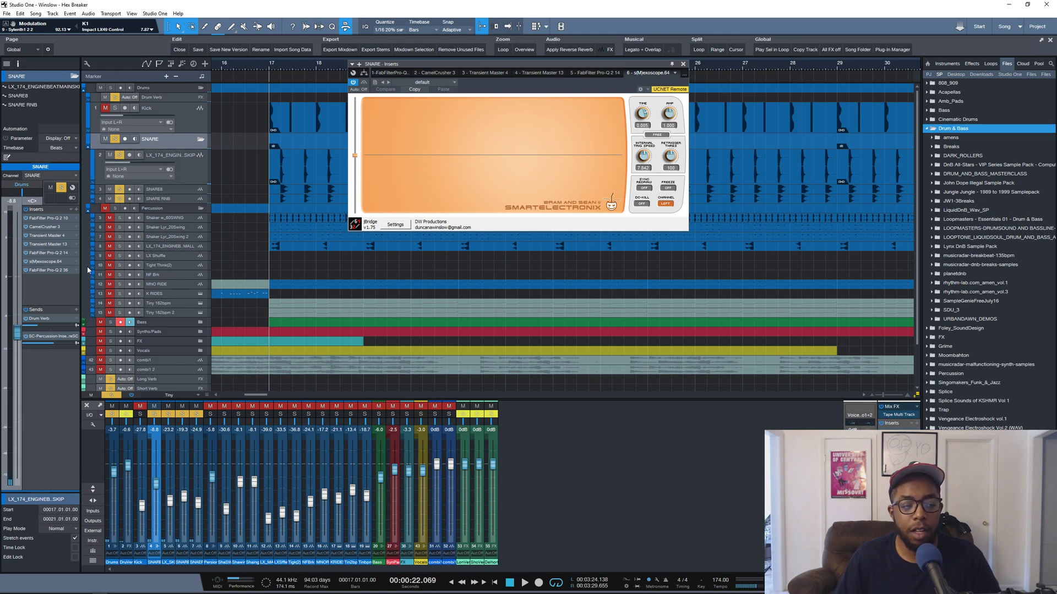
Examine the final FabFilter Pro-Q 2 36 insert on the snare bus and close the inserts window
{"action": "left_click", "coordinate": [677, 73]}
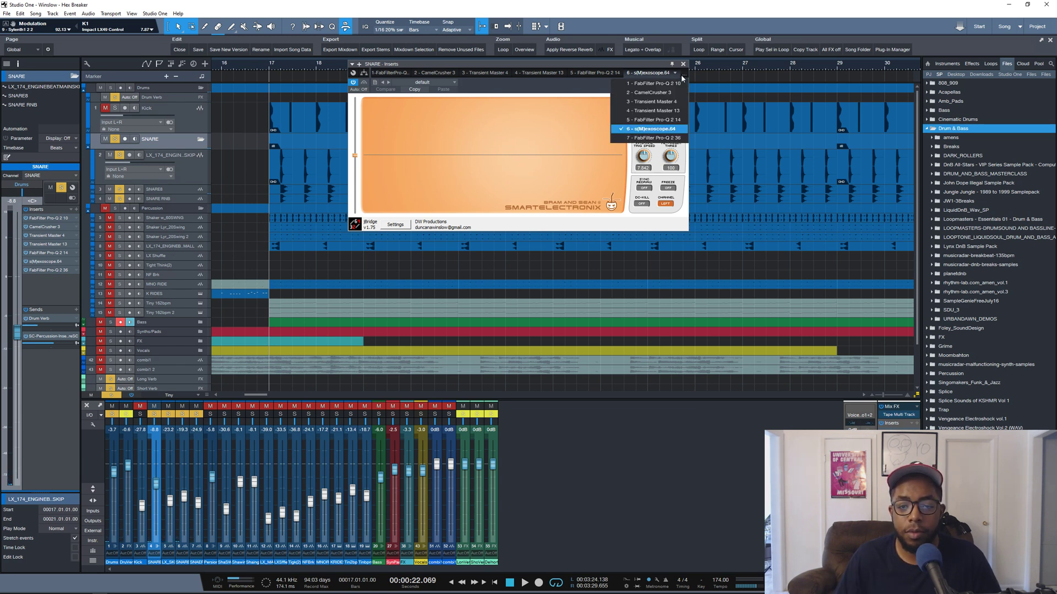
{"action": "left_click", "coordinate": [650, 139]}
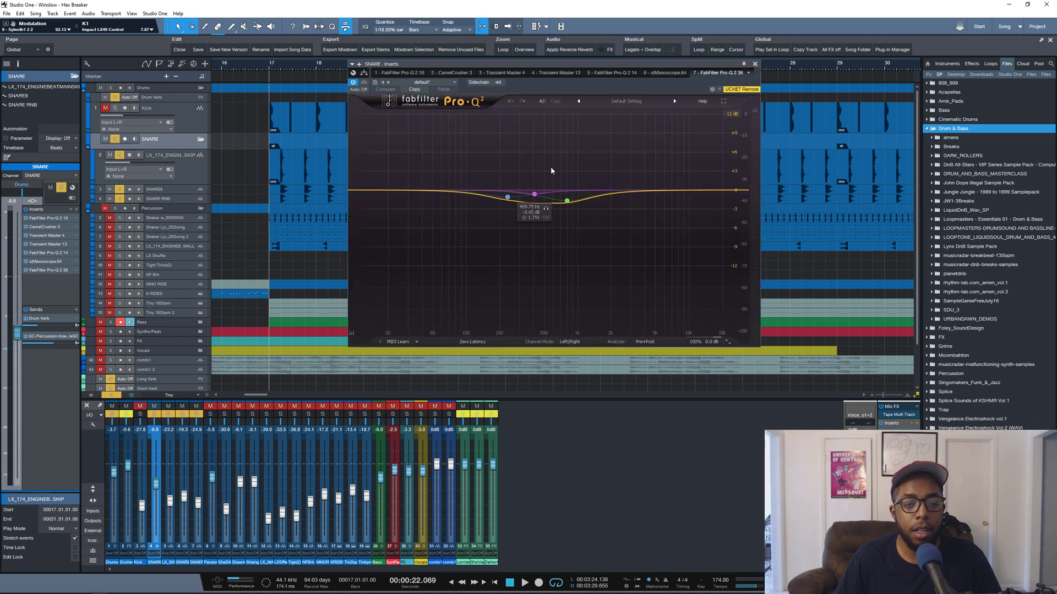
{"action": "left_click", "coordinate": [754, 65]}
Add the Kick track to the soloed snares and play them together from bar 17
{"action": "left_click", "coordinate": [114, 109]}
{"action": "key", "text": "space"}
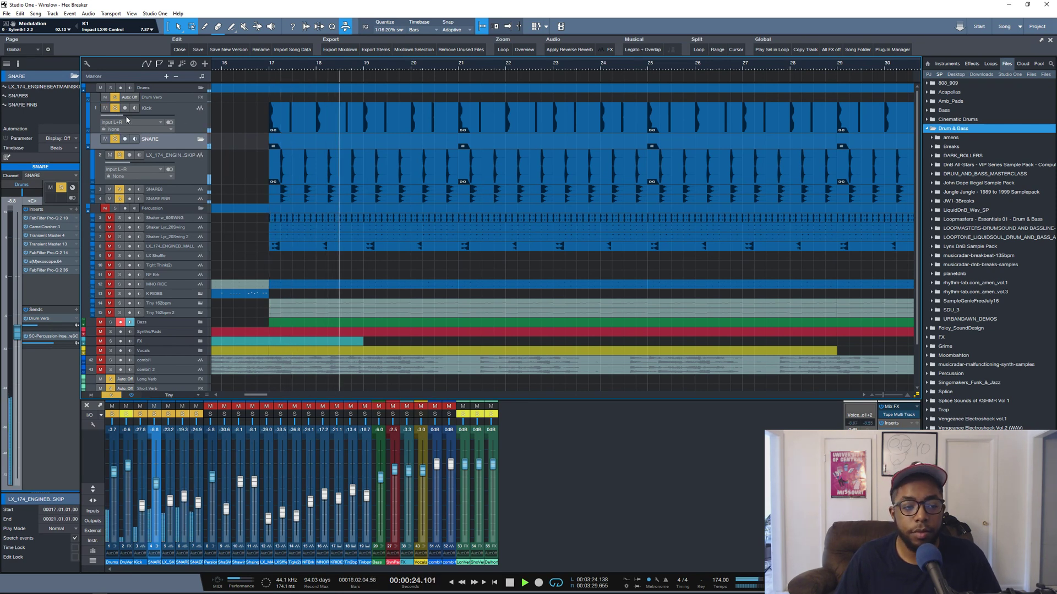
{"action": "key", "text": "space"}
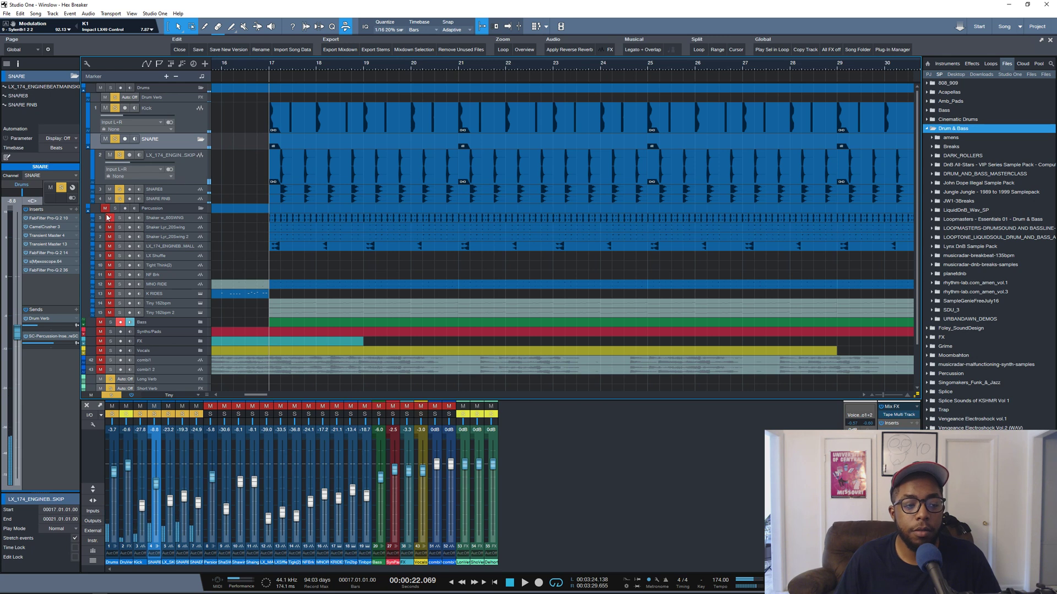
Switch the solo to the whole Percussion folder and play all its layers from bar 17
{"action": "left_click", "coordinate": [115, 208]}
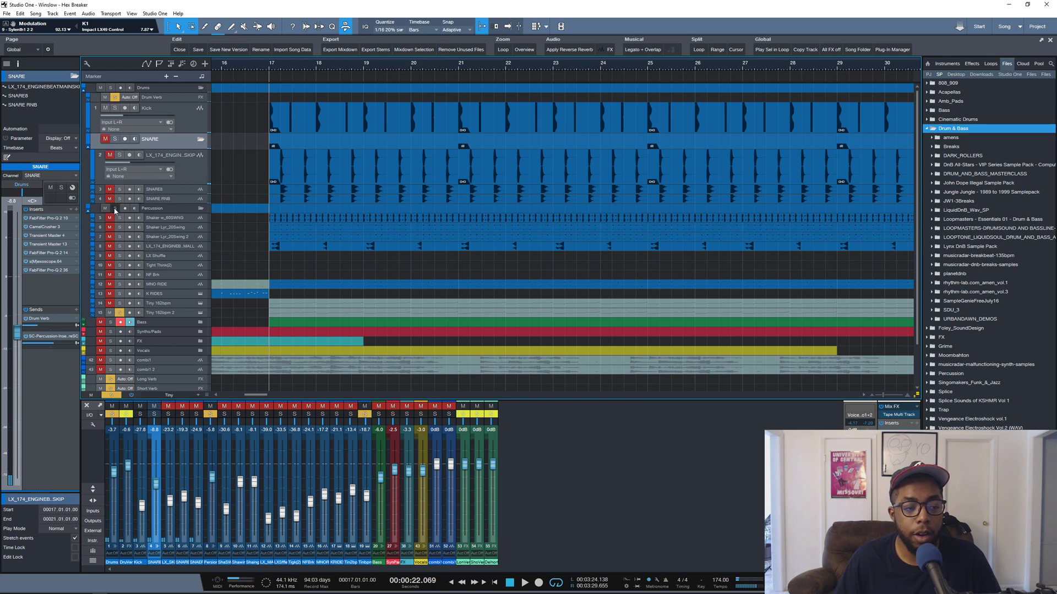
{"action": "left_click", "coordinate": [115, 209]}
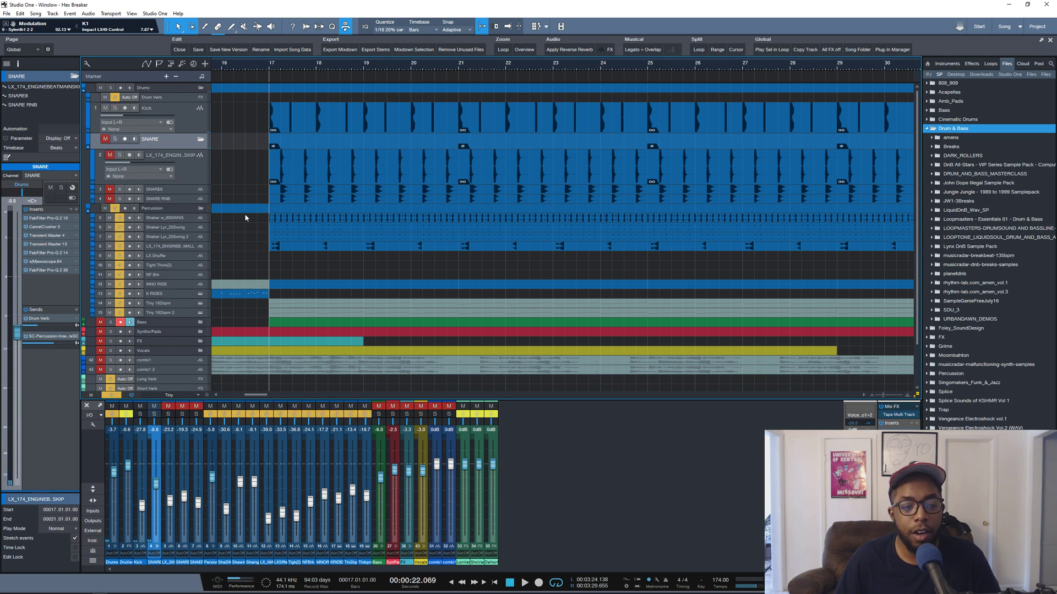
{"action": "key", "text": "space"}
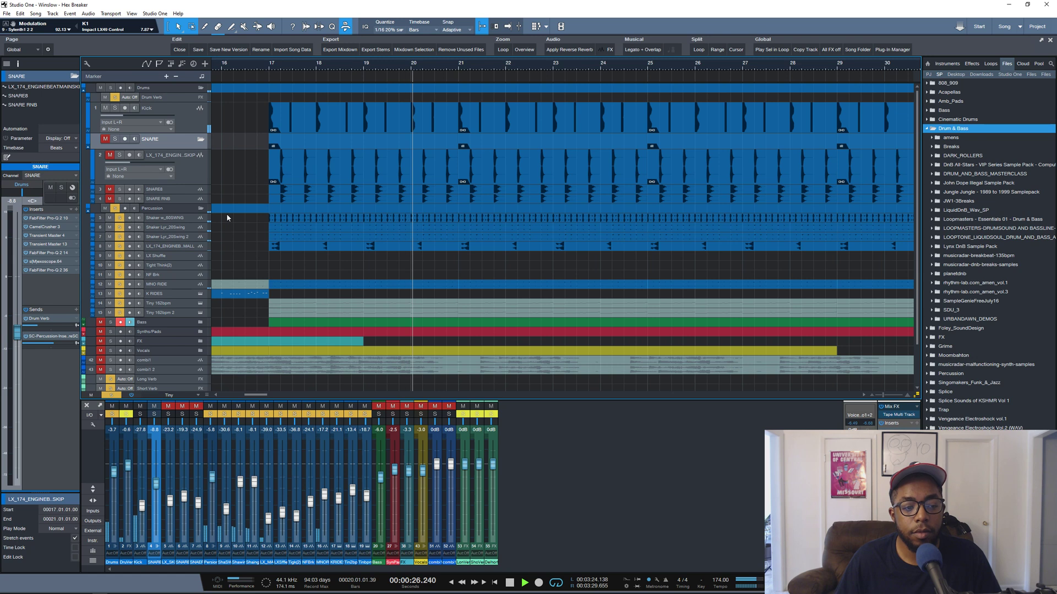
{"action": "key", "text": "space"}
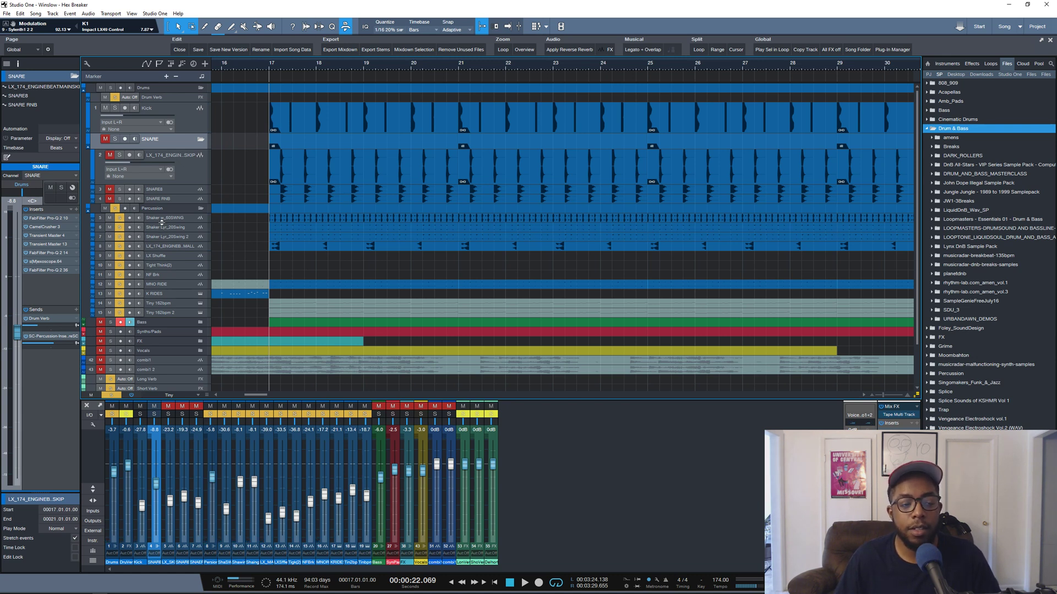
Enlarge the three shaker tracks, solo only Shaker w_60SWNG and play it from bar 17
{"action": "left_click_drag", "start_coordinate": [161, 225], "coordinate": [157, 279]}
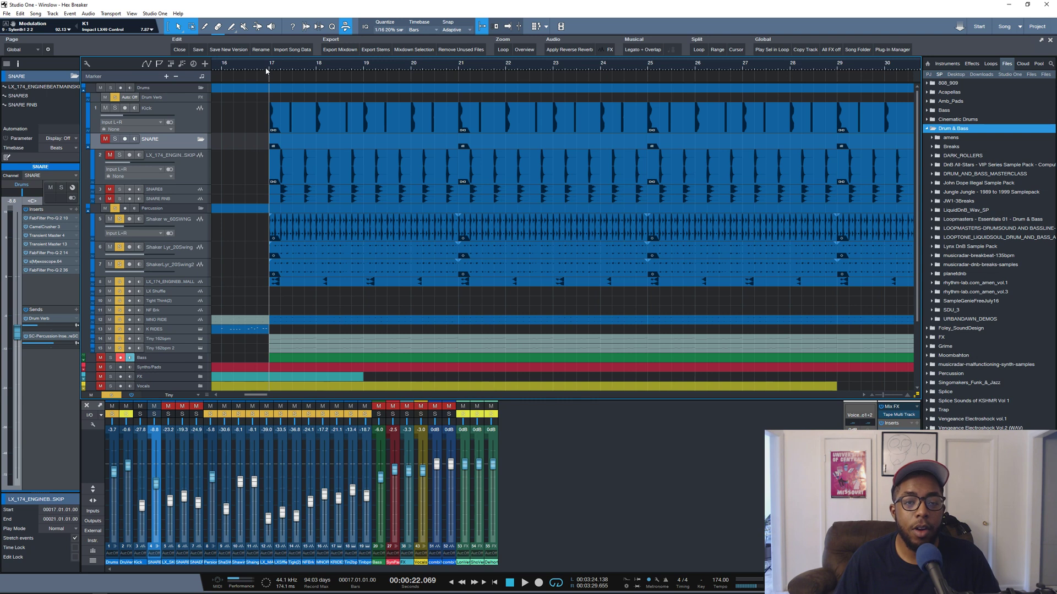
{"action": "scroll", "coordinate": [266, 70], "scroll_direction": "up", "scroll_amount": 5}
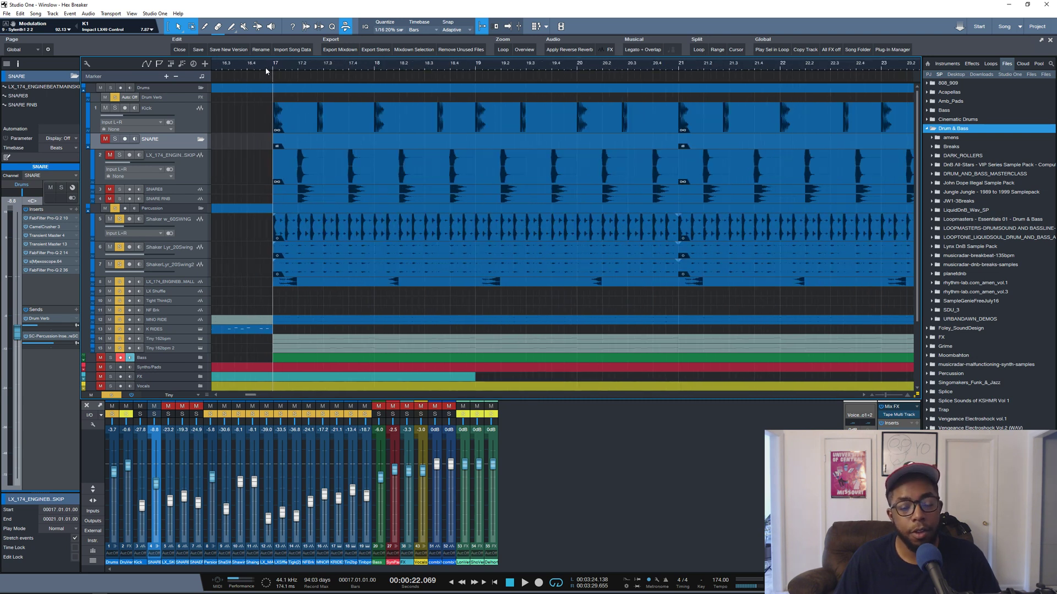
{"action": "left_click", "coordinate": [184, 236]}
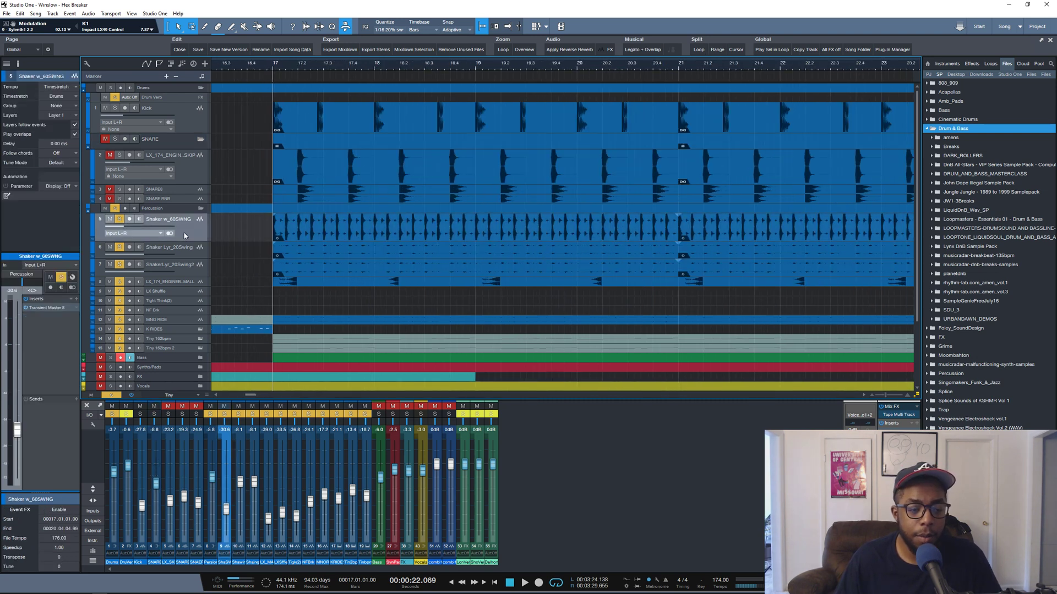
{"action": "left_click", "coordinate": [120, 219], "text": "ctrl"}
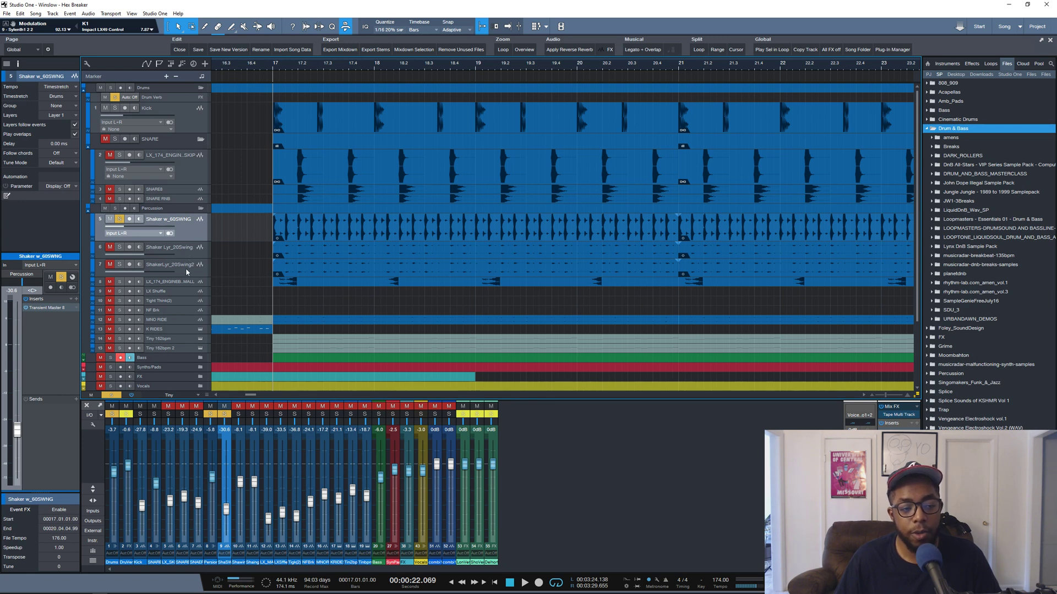
{"action": "key", "text": "space"}
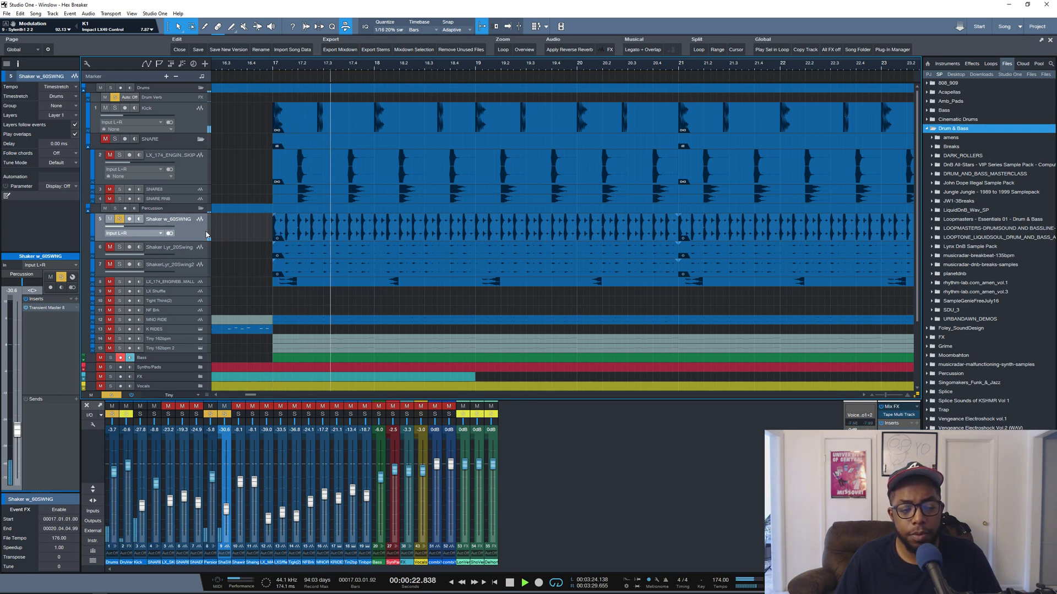
Examine the Transient Master insert on the Shaker w_60SWNG track, close its window and stop playback
{"action": "left_click", "coordinate": [27, 309]}
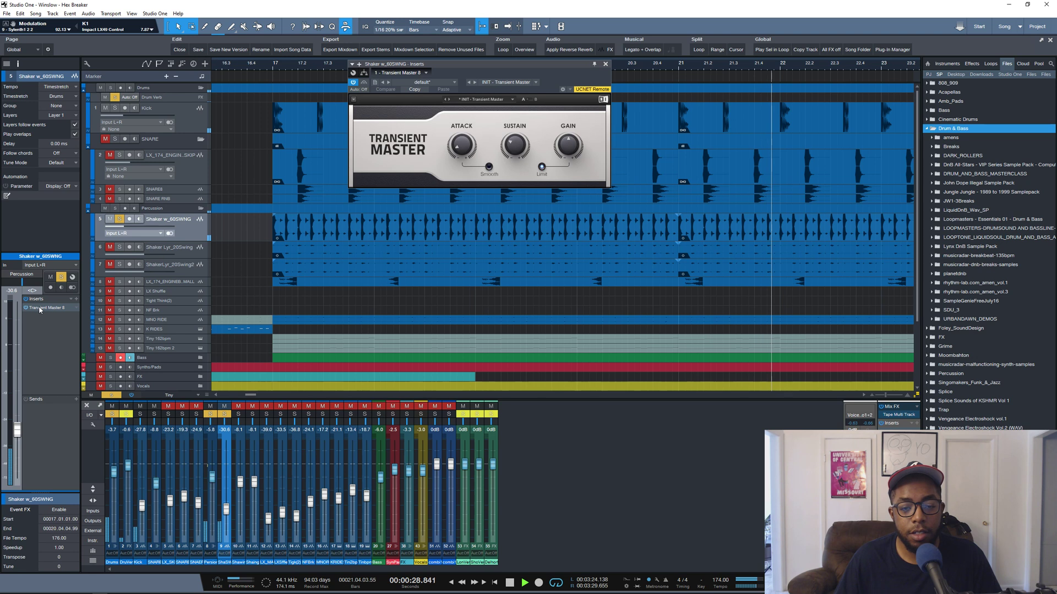
{"action": "left_click", "coordinate": [606, 64]}
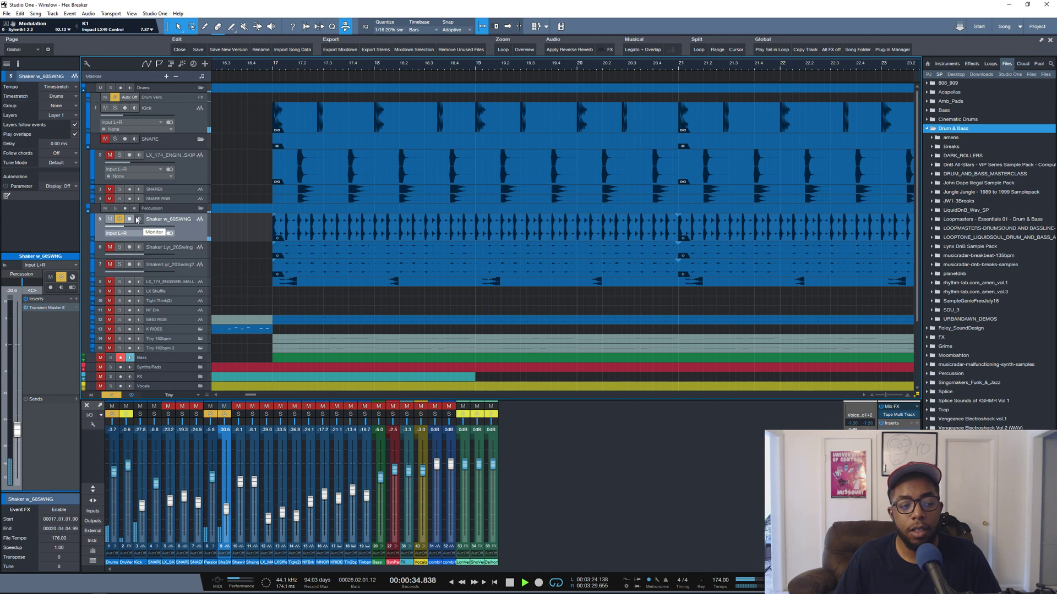
{"action": "key", "text": "space"}
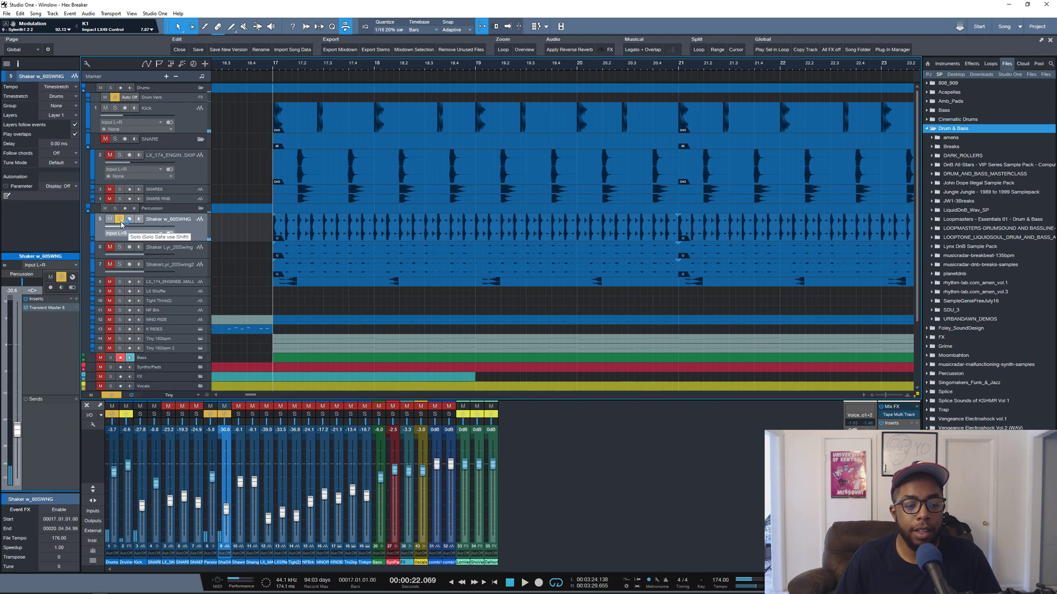
Switch the solo from Shaker w_60SWNG to the Shaker Lyr_20Swing track and play it from bar 17
{"action": "left_click", "coordinate": [120, 222]}
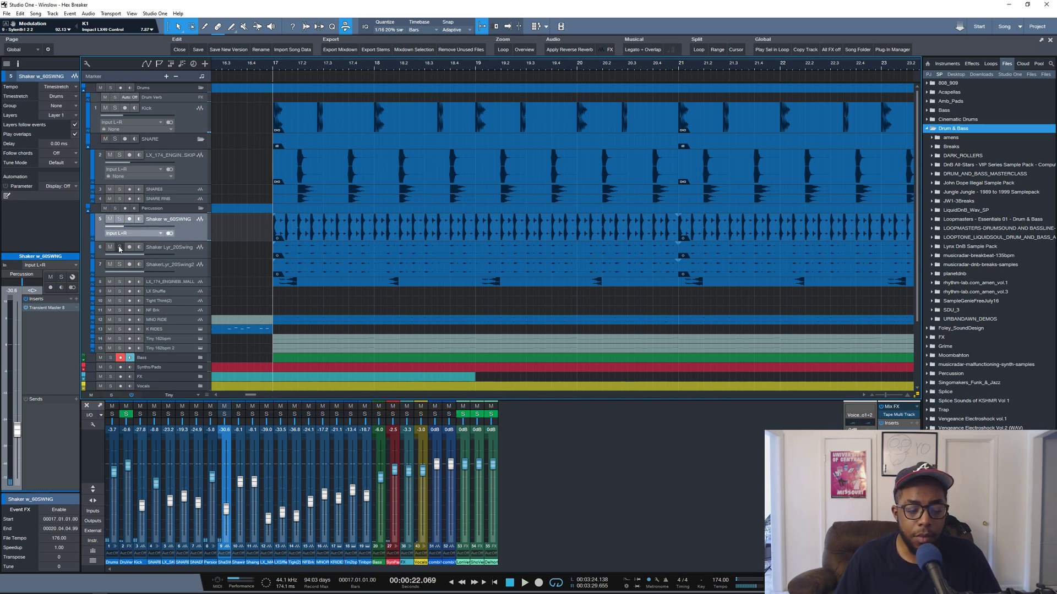
{"action": "left_click", "coordinate": [121, 249]}
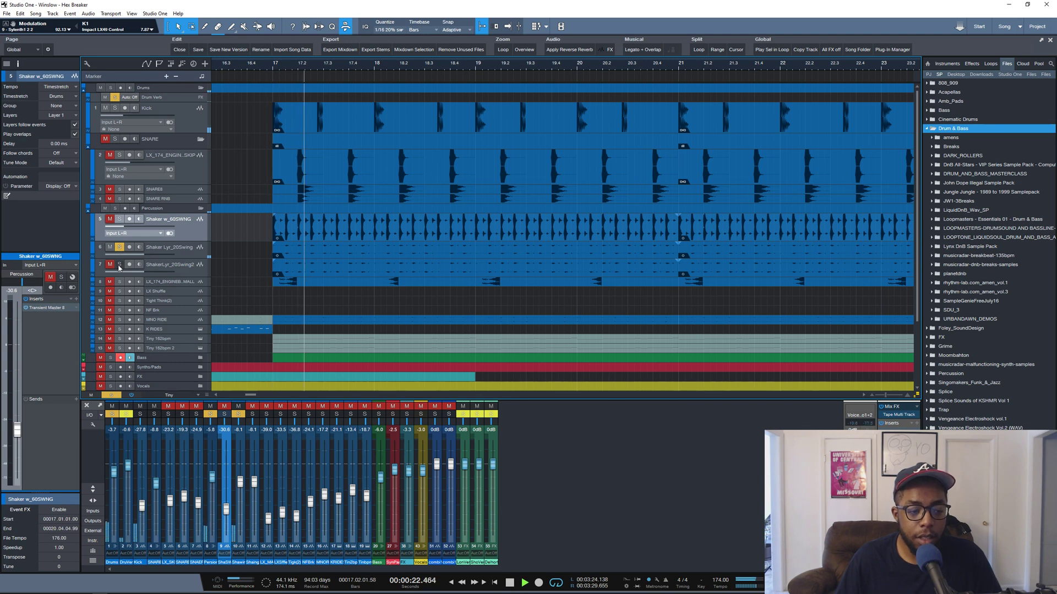
Add ShakerLyr_20Swing2 to the solo and compare its channel inserts with those of Shaker Lyr_20Swing during playback
{"action": "left_click", "coordinate": [120, 265]}
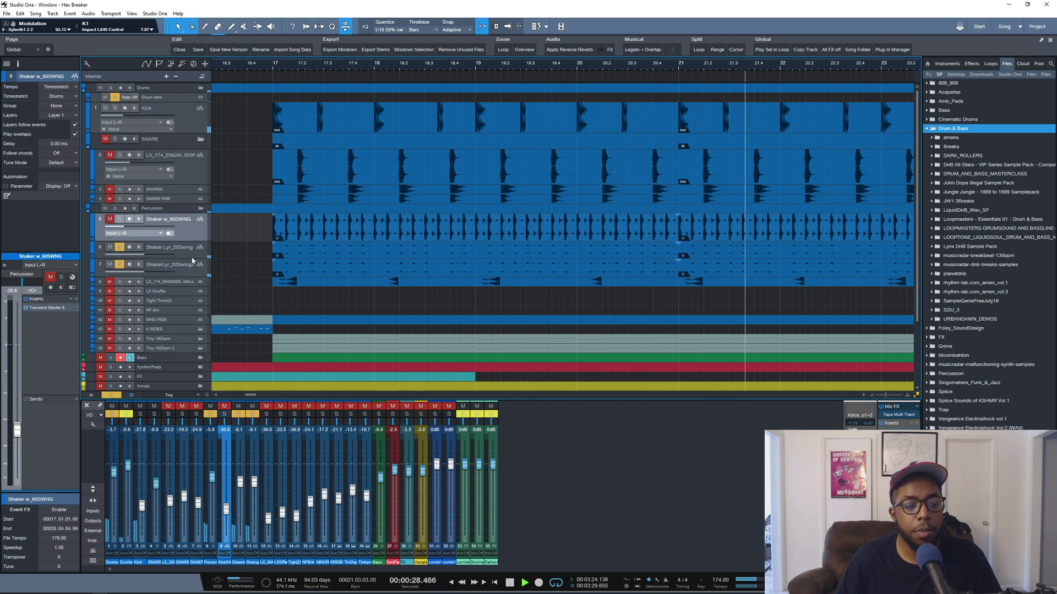
{"action": "left_click", "coordinate": [165, 251]}
{"action": "left_click", "coordinate": [186, 270]}
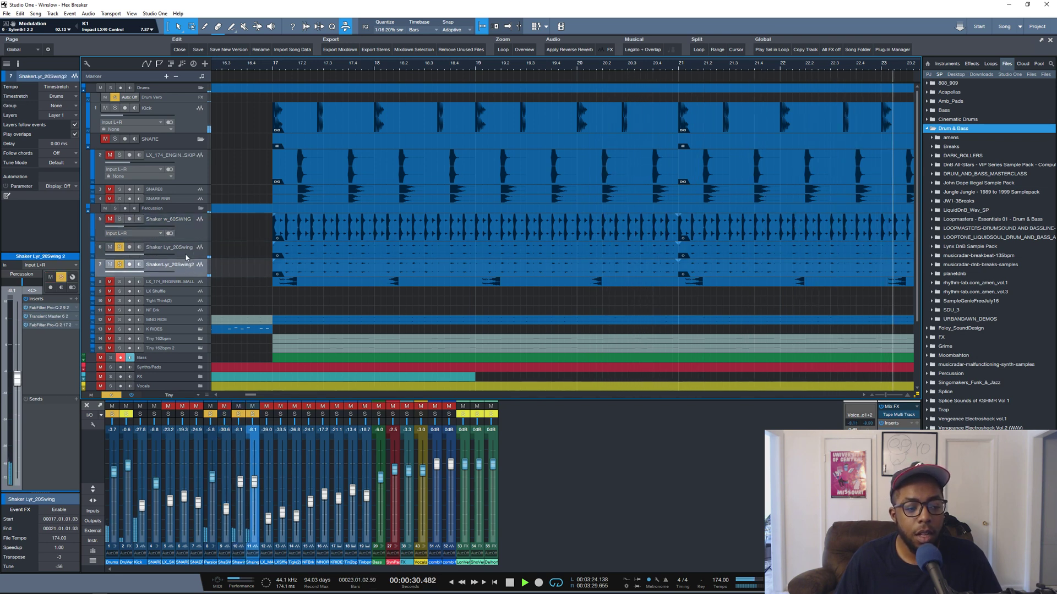
{"action": "left_click", "coordinate": [186, 254]}
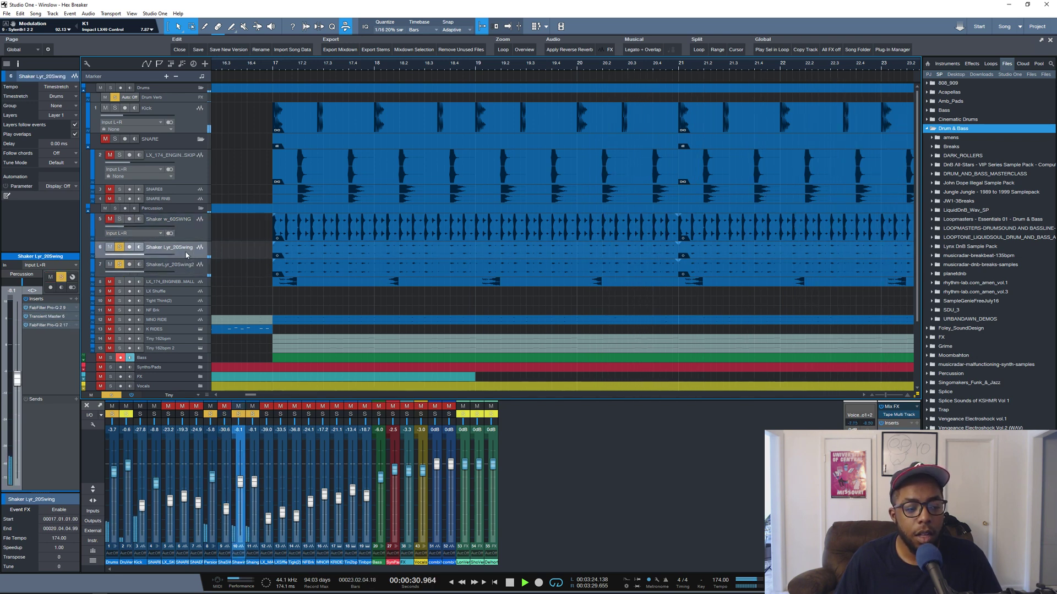
Examine the Transient Master and FabFilter Pro-Q 2 inserts on Shaker Lyr_20Swing, stopping playback and closing their window
{"action": "left_click", "coordinate": [51, 308]}
{"action": "left_click", "coordinate": [44, 317]}
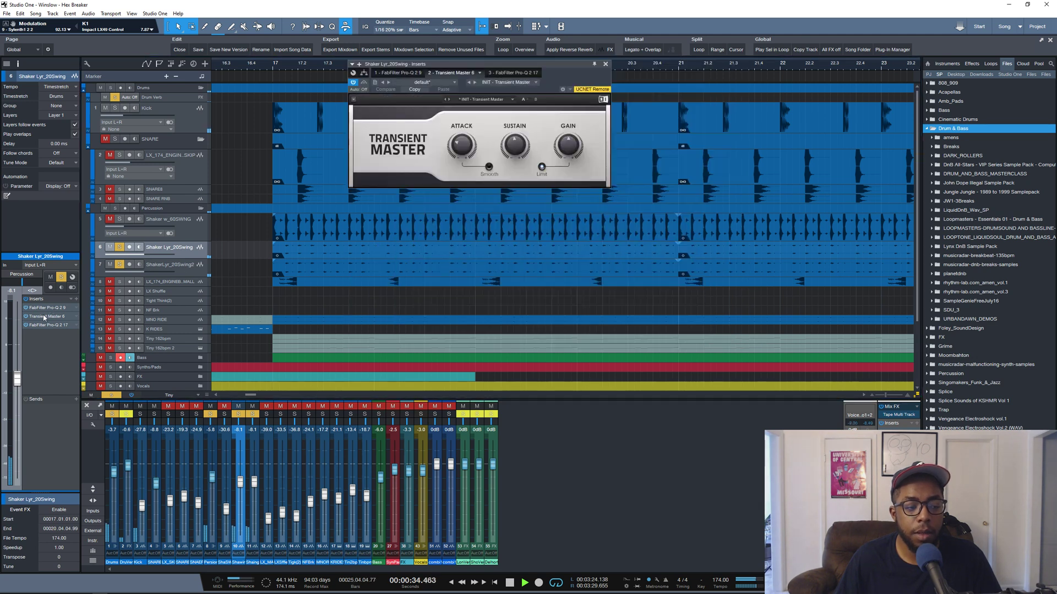
{"action": "key", "text": "space"}
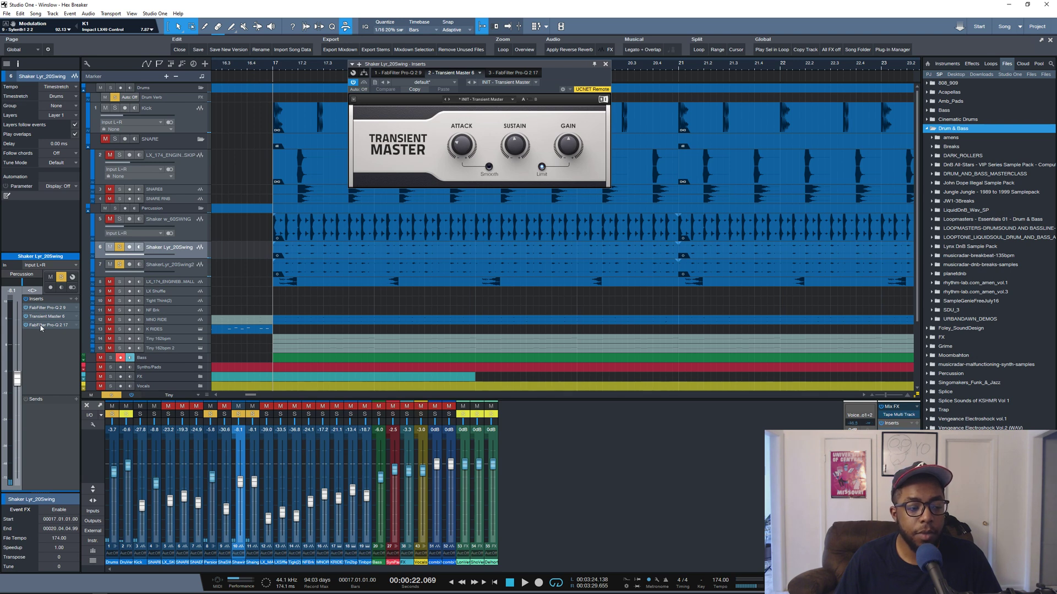
{"action": "left_click", "coordinate": [44, 325]}
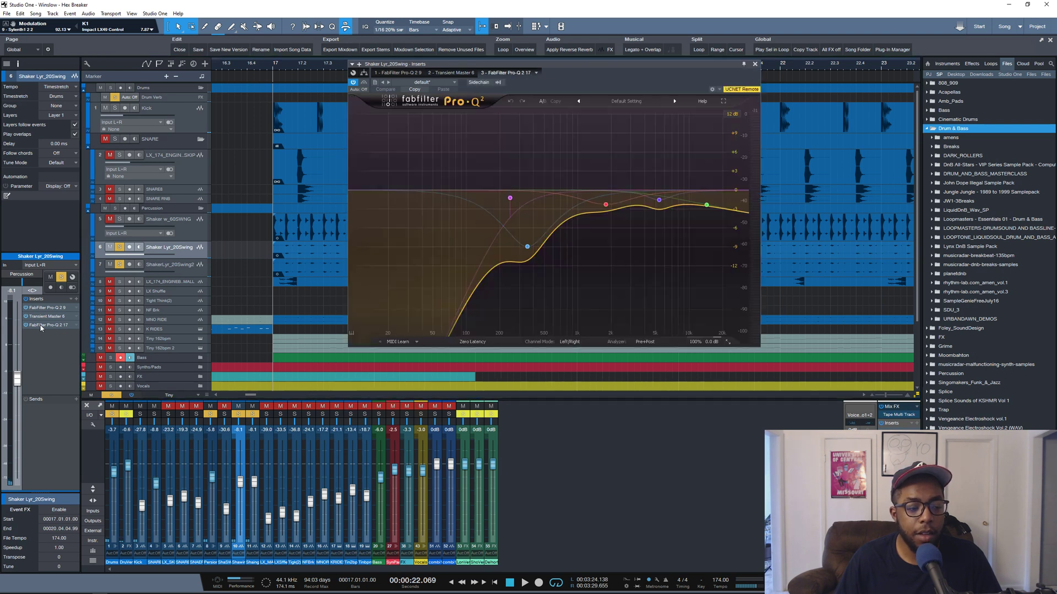
{"action": "left_click", "coordinate": [755, 64]}
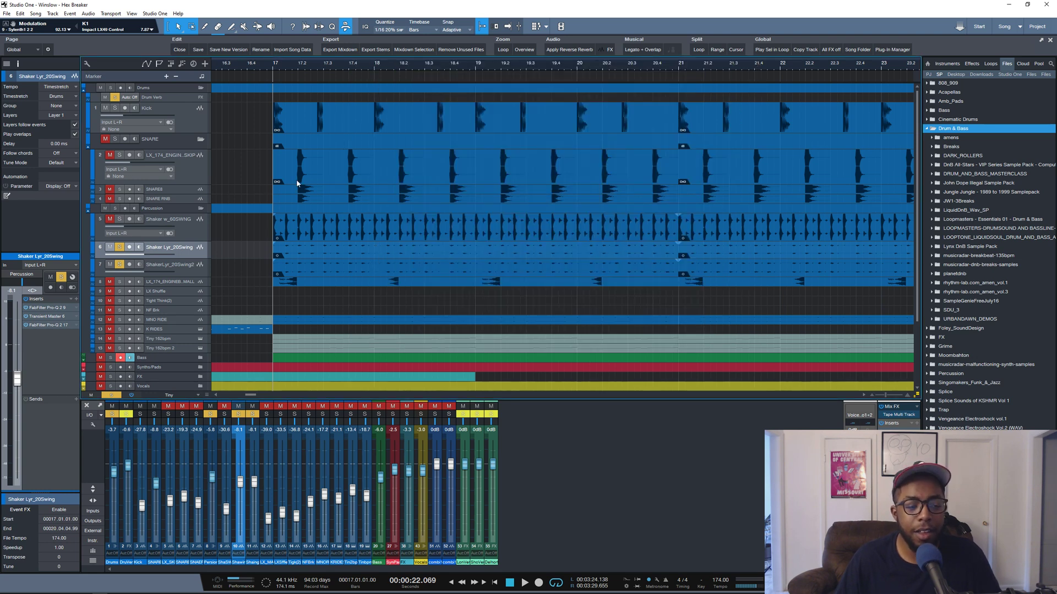
Remove ShakerLyr_20Swing2 from the solo, play Shaker Lyr_20Swing alone from bar 17 and inspect its event's transpose and tune settings
{"action": "left_click", "coordinate": [186, 267]}
{"action": "left_click", "coordinate": [191, 254]}
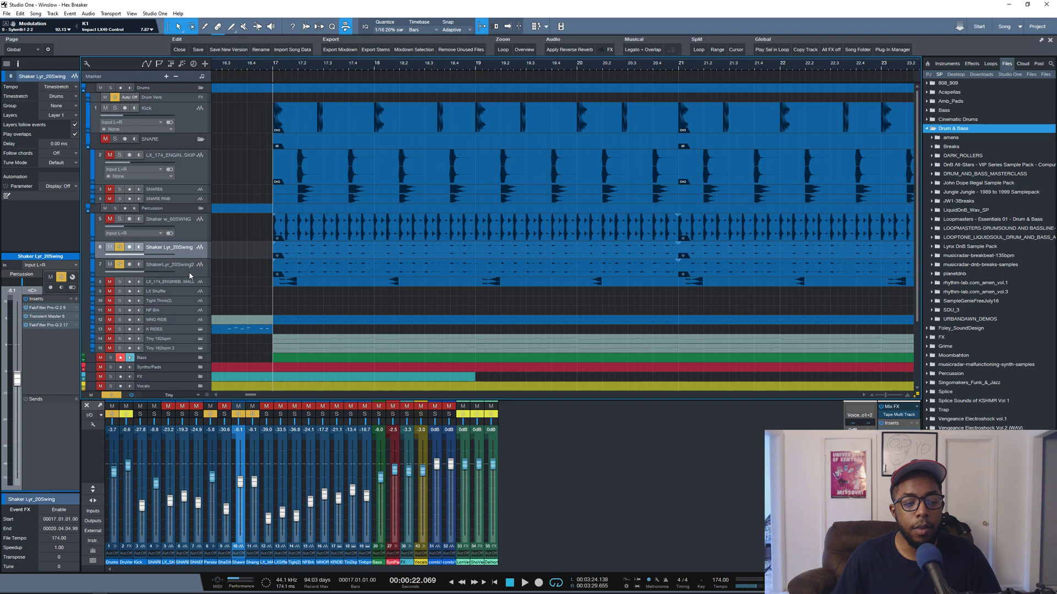
{"action": "left_click", "coordinate": [190, 274]}
{"action": "left_click", "coordinate": [187, 254]}
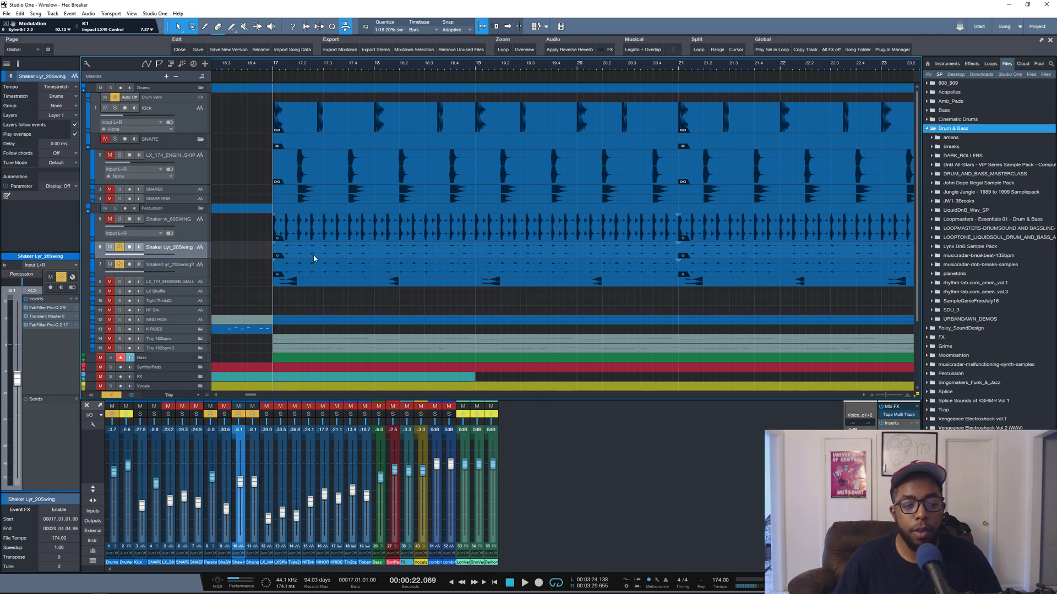
{"action": "left_click", "coordinate": [110, 264]}
{"action": "key", "text": "space"}
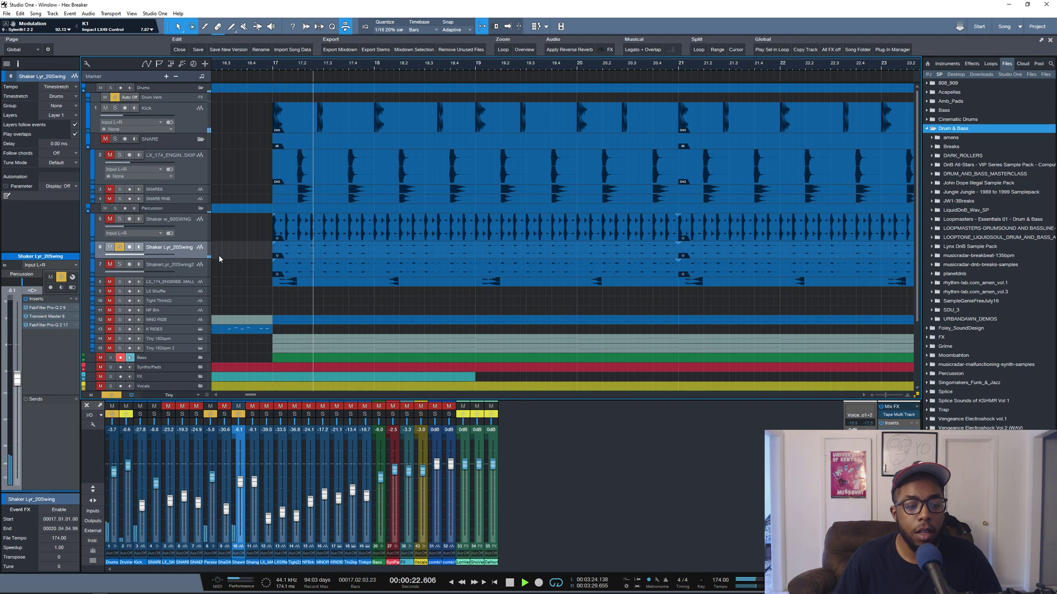
{"action": "right_click", "coordinate": [298, 257]}
{"action": "key", "text": "space"}
Solo only ShakerLyr_20Swing2, play it from bar 17 and inspect its event's transpose and tune settings
{"action": "left_click", "coordinate": [119, 264]}
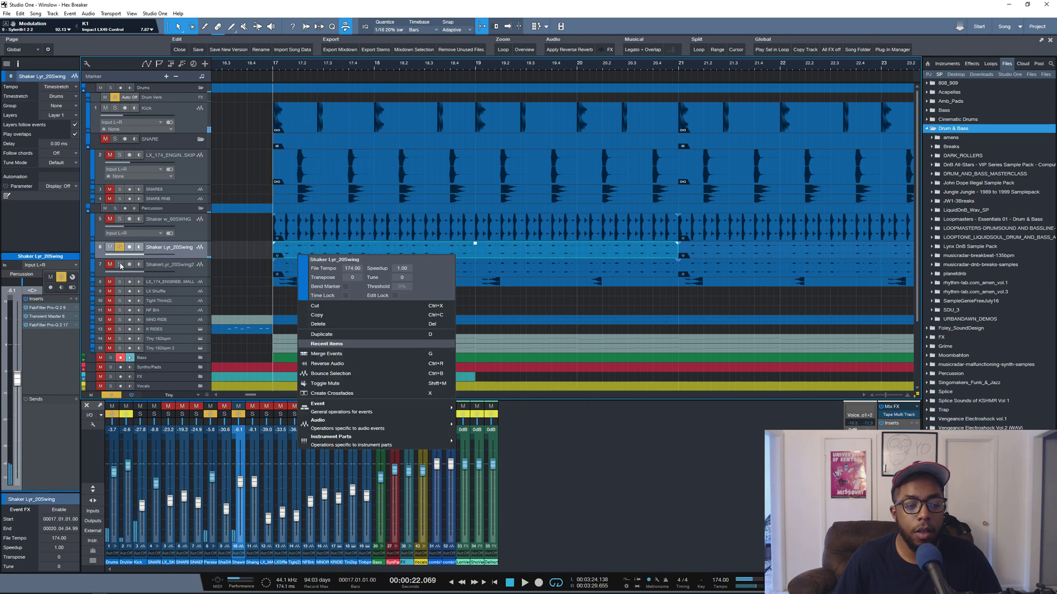
{"action": "key", "text": "space"}
{"action": "right_click", "coordinate": [297, 266]}
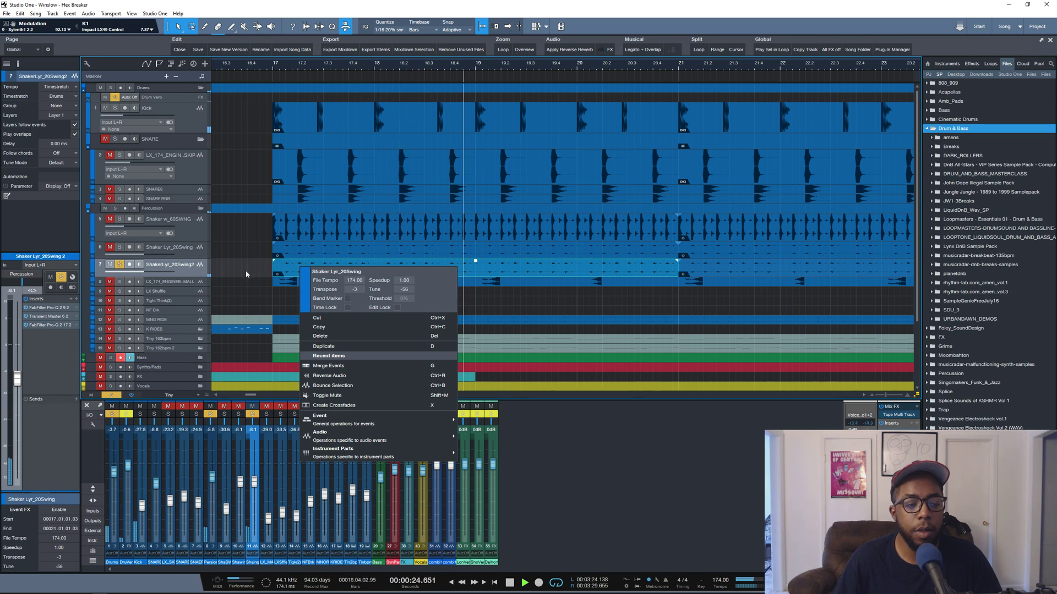
{"action": "left_click", "coordinate": [213, 272]}
Add Shaker Lyr_20Swing and Shaker w_60SWNG to the solo, listen to the three shakers together and stop playback
{"action": "left_click", "coordinate": [119, 247]}
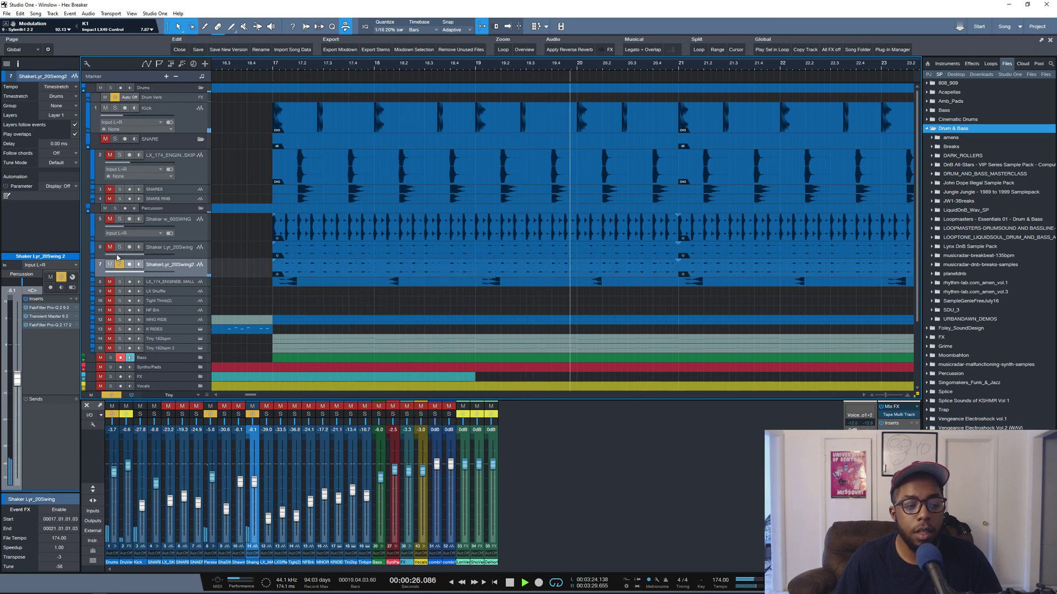
{"action": "left_click", "coordinate": [120, 219]}
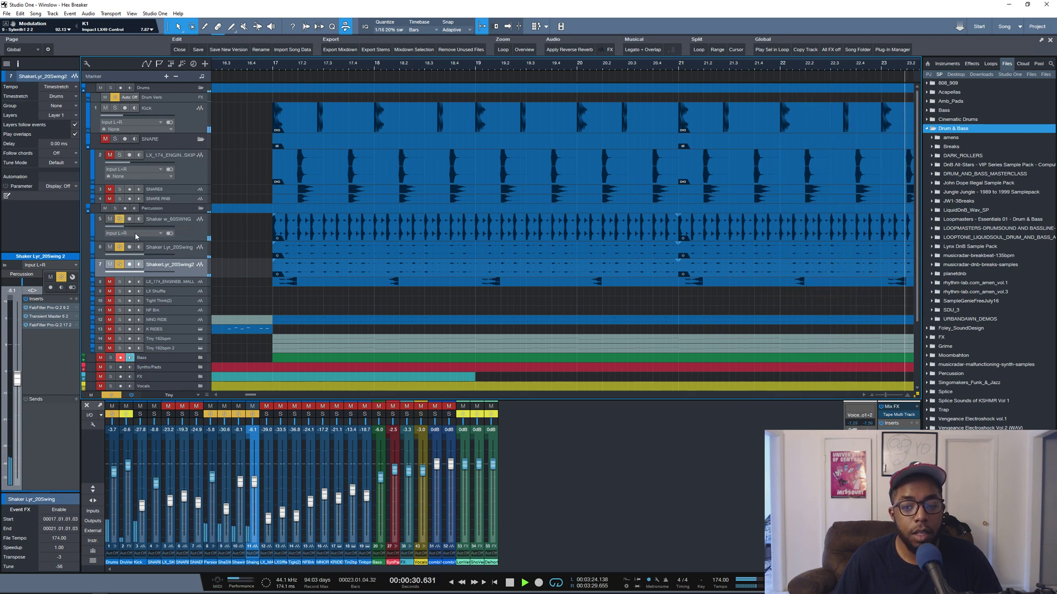
{"action": "key", "text": "space"}
Add the LX_174 track below the shakers to the solo, enlarge it slightly and play the layers from bar 17
{"action": "left_click", "coordinate": [120, 282]}
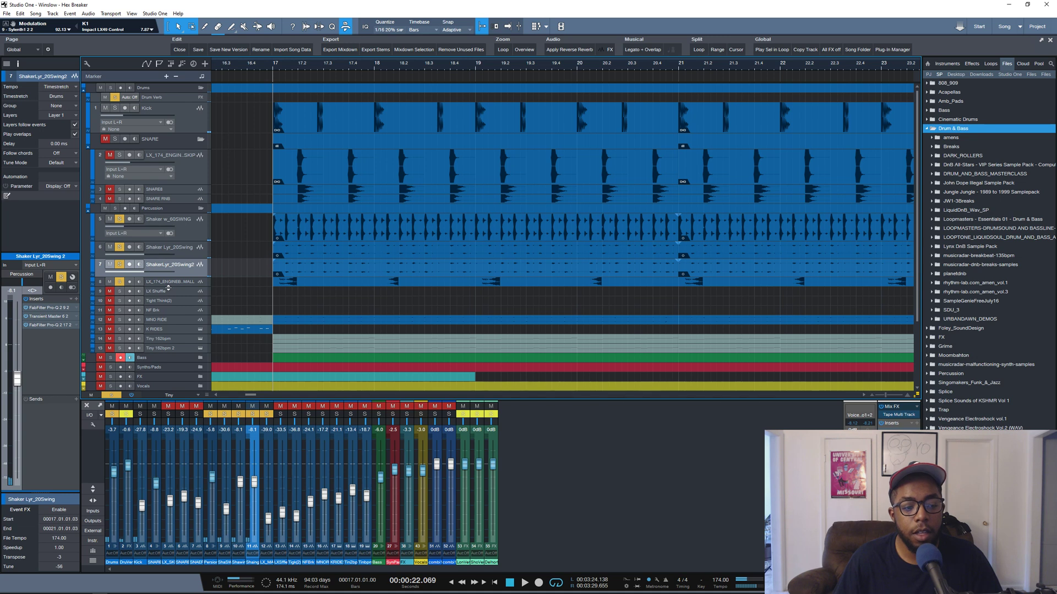
{"action": "left_click_drag", "start_coordinate": [168, 289], "coordinate": [169, 294]}
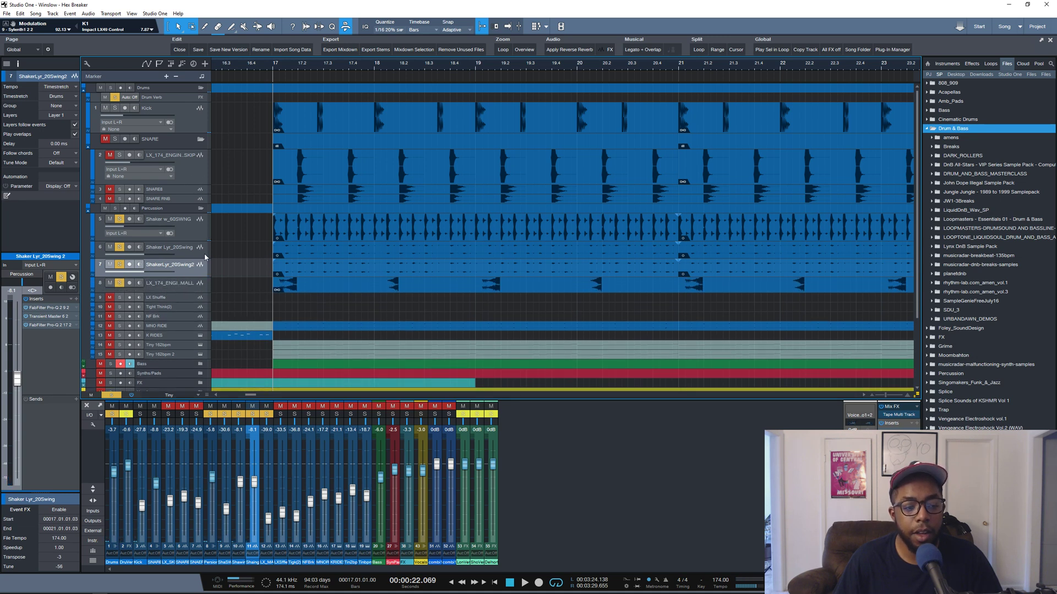
{"action": "key", "text": "space"}
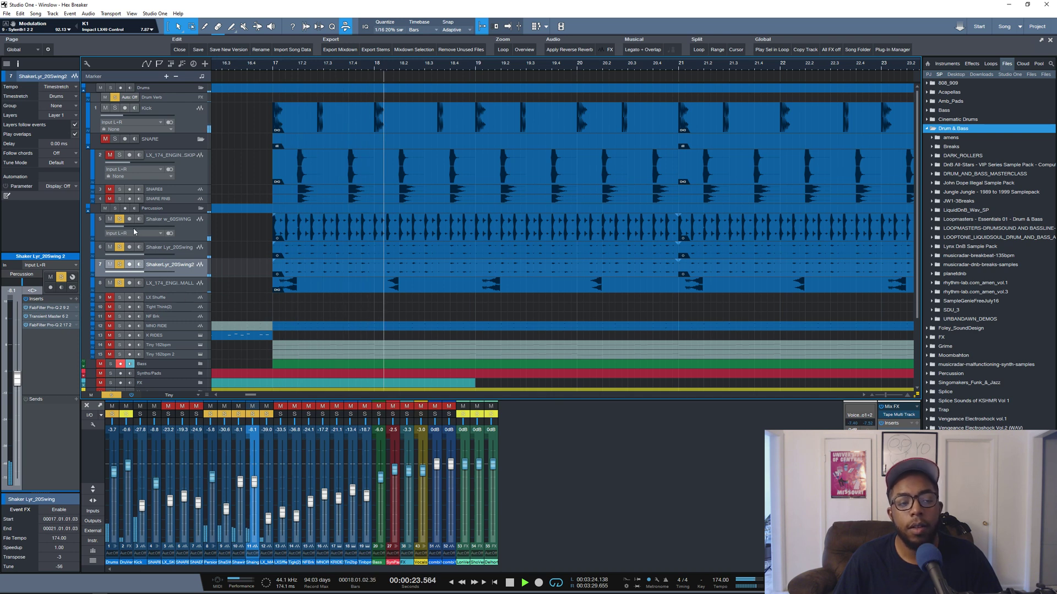
Add the whole SNARE folder to the solo, listen to it with the percussion layers and stop playback
{"action": "left_click", "coordinate": [119, 156]}
{"action": "left_click", "coordinate": [114, 139]}
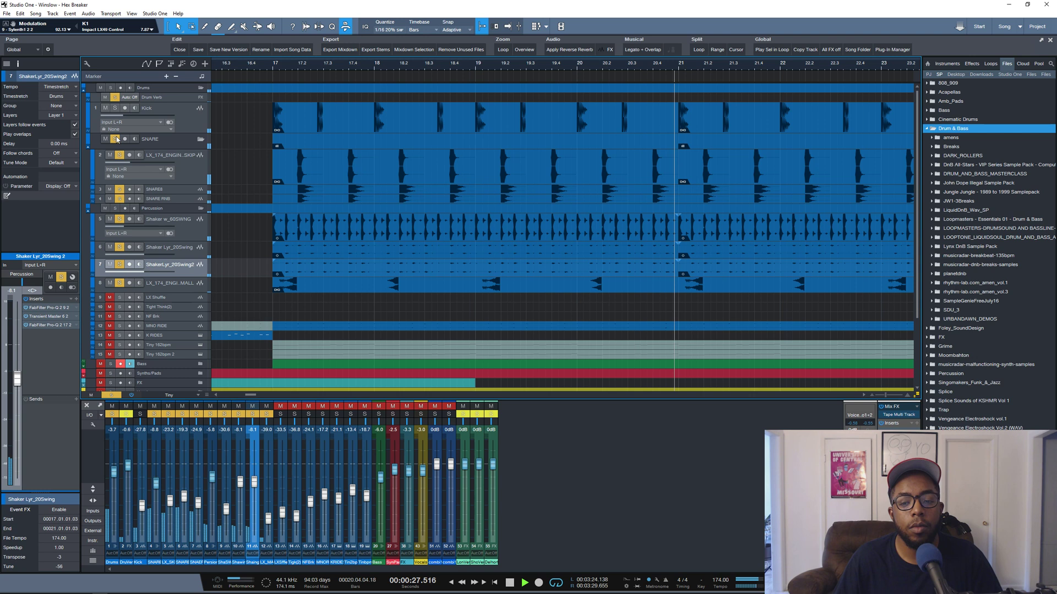
{"action": "key", "text": "space"}
Solo only the LX Shuffle track and play it from bar 34
{"action": "scroll", "coordinate": [295, 110], "scroll_direction": "down", "scroll_amount": 2}
{"action": "scroll", "coordinate": [296, 70], "scroll_direction": "down", "scroll_amount": 2}
{"action": "scroll", "coordinate": [296, 70], "scroll_direction": "down", "scroll_amount": 3}
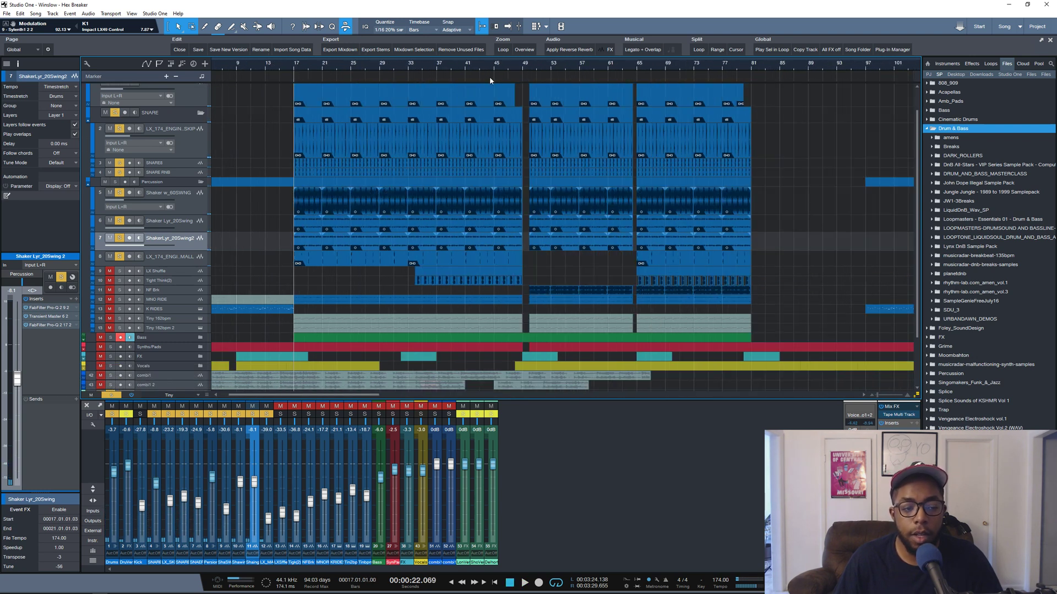
{"action": "scroll", "coordinate": [471, 66], "scroll_direction": "up", "scroll_amount": 2}
{"action": "left_click", "coordinate": [118, 271], "text": "ctrl"}
{"action": "left_click", "coordinate": [339, 68]}
{"action": "key", "text": "space"}
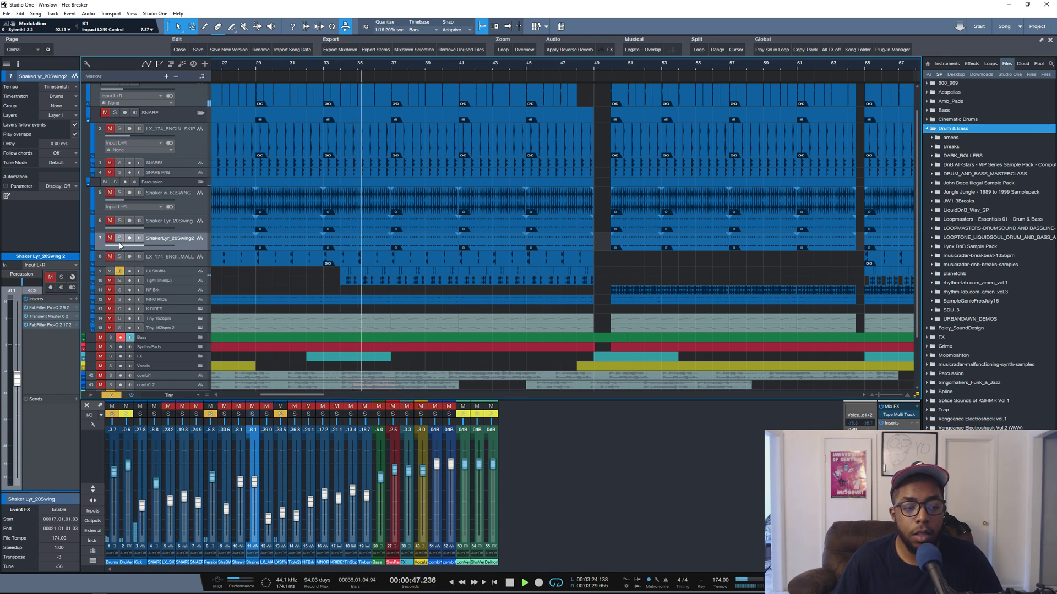
Inspect the settings of the first LX Shuffle event at bar 34 and stop playback
{"action": "right_click", "coordinate": [346, 276]}
{"action": "left_click", "coordinate": [322, 275]}
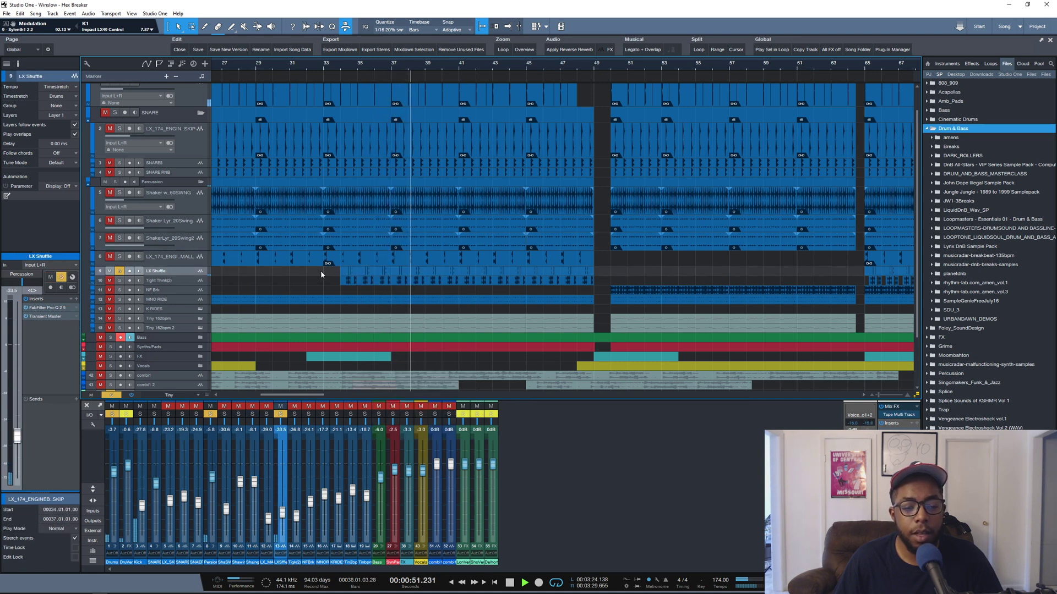
{"action": "key", "text": "space"}
Switch the solo from LX Shuffle to the Tight Thins(2) track, play it from bar 34 and stop
{"action": "left_click", "coordinate": [120, 282]}
{"action": "left_click", "coordinate": [120, 271]}
{"action": "key", "text": "space"}
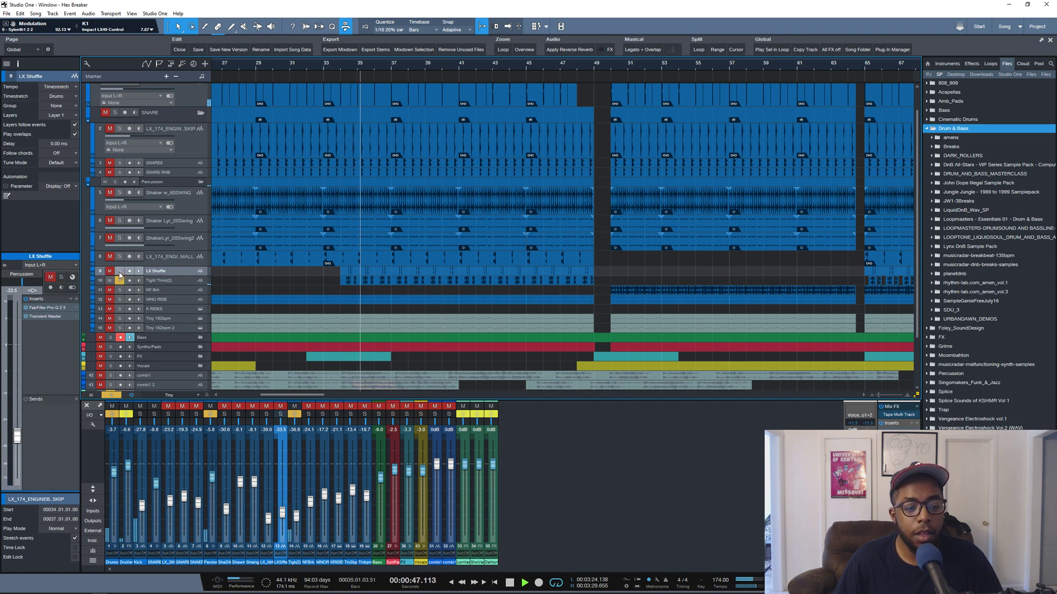
{"action": "key", "text": "space"}
Solo the entire Percussion folder, play all its layers from bar 34 and stop playback
{"action": "left_click", "coordinate": [115, 182]}
{"action": "key", "text": "space"}
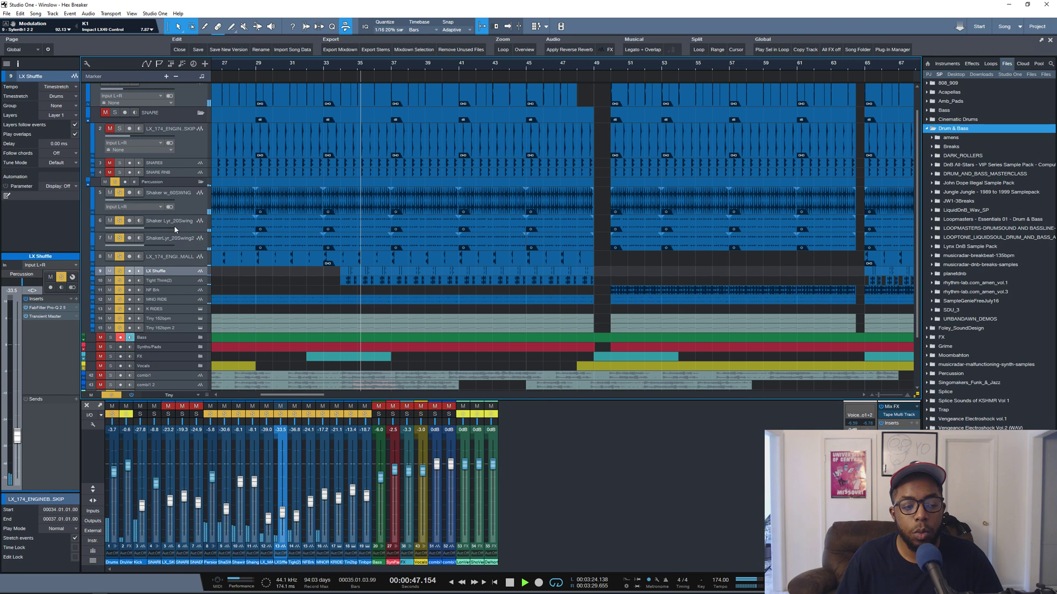
{"action": "scroll", "coordinate": [308, 66], "scroll_direction": "down", "scroll_amount": 3}
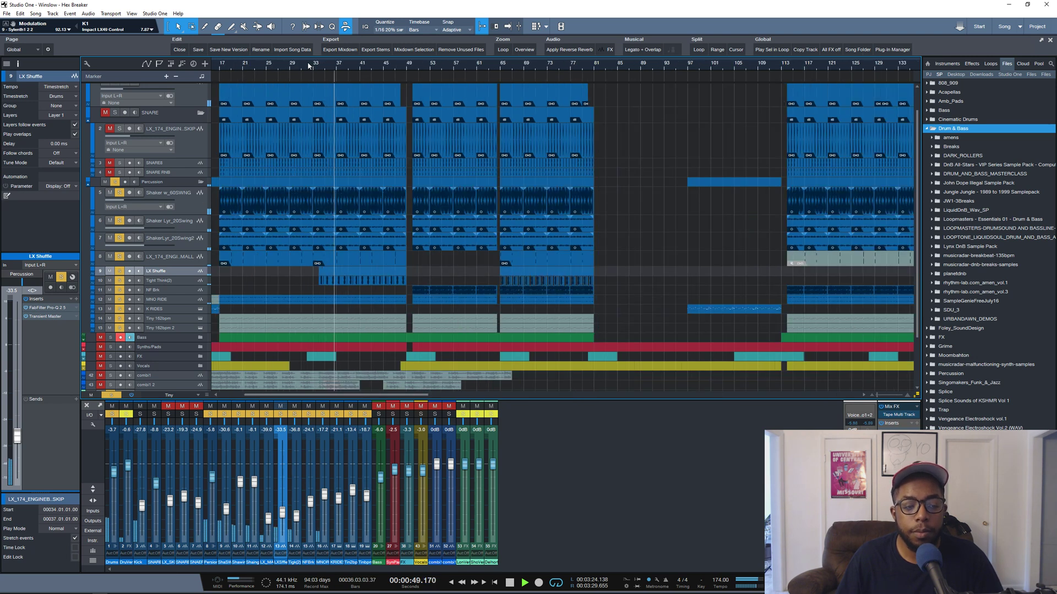
{"action": "key", "text": "space"}
Solo only the MNO RIDE track, play it from bar 34, then clear its solo and stop playback
{"action": "left_click", "coordinate": [119, 299]}
{"action": "key", "text": "space"}
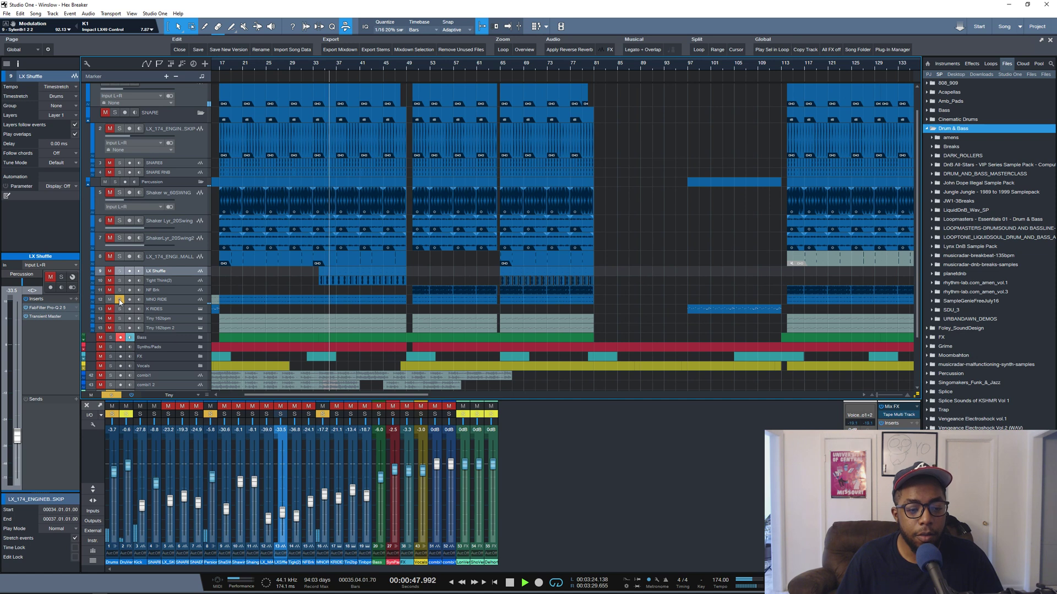
{"action": "left_click", "coordinate": [119, 299]}
{"action": "key", "text": "space"}
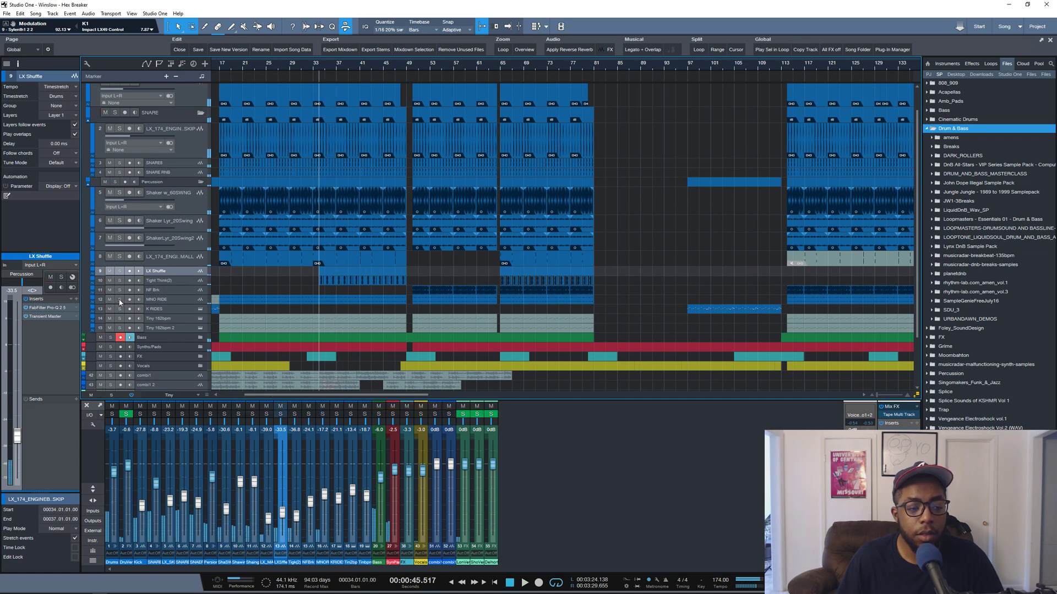
Return the solo to the Percussion folder and replay its layers briefly from bar 34
{"action": "left_click", "coordinate": [115, 182]}
{"action": "key", "text": "space"}
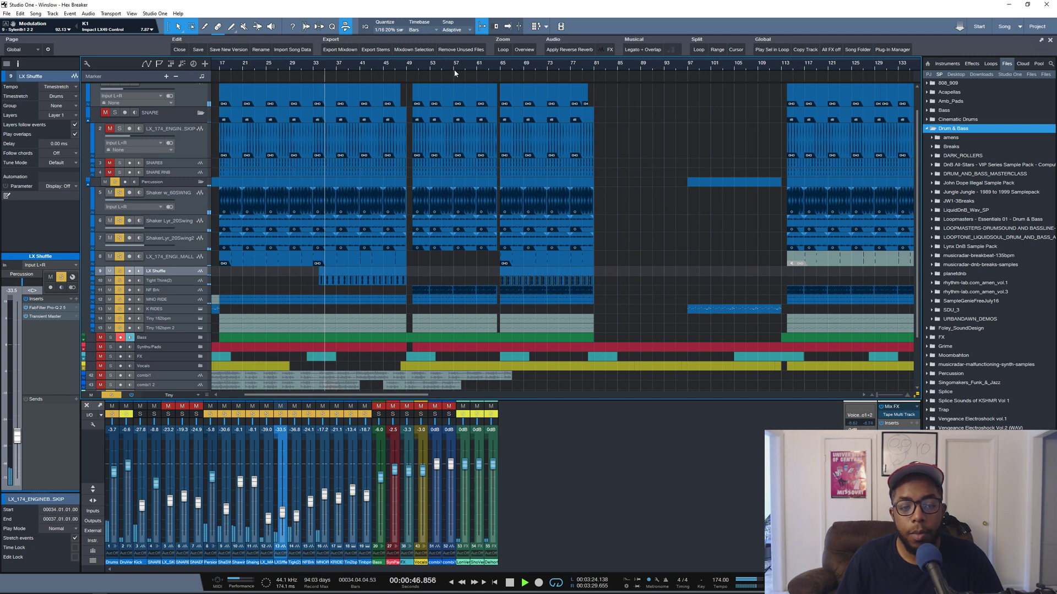
{"action": "key", "text": "space"}
Move playback to bar 50, solo only the NF Brk track, listen to it and stop
{"action": "scroll", "coordinate": [454, 73], "scroll_direction": "up", "scroll_amount": 3}
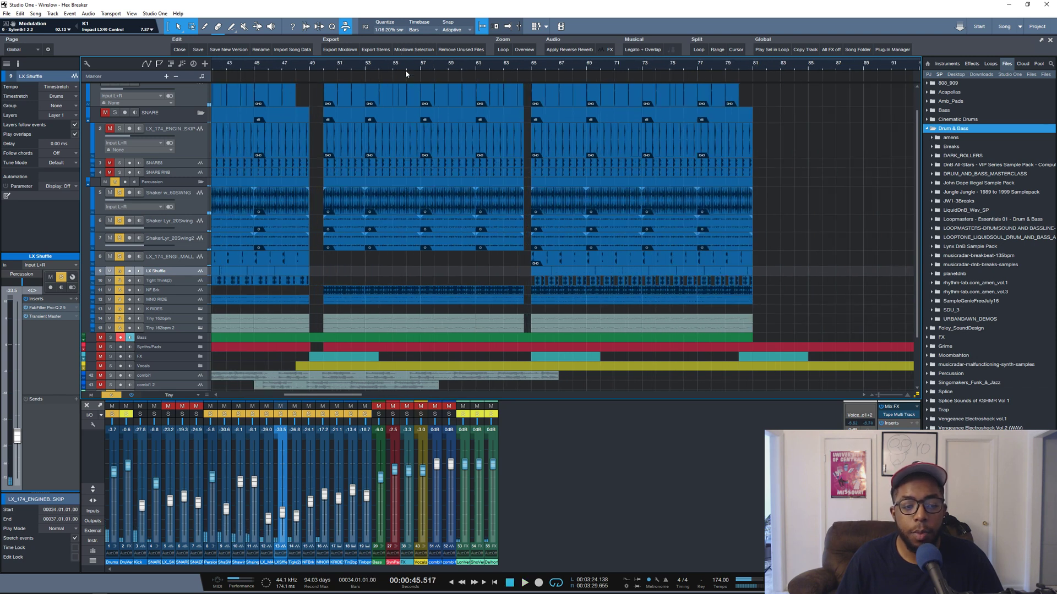
{"action": "left_click", "coordinate": [323, 66]}
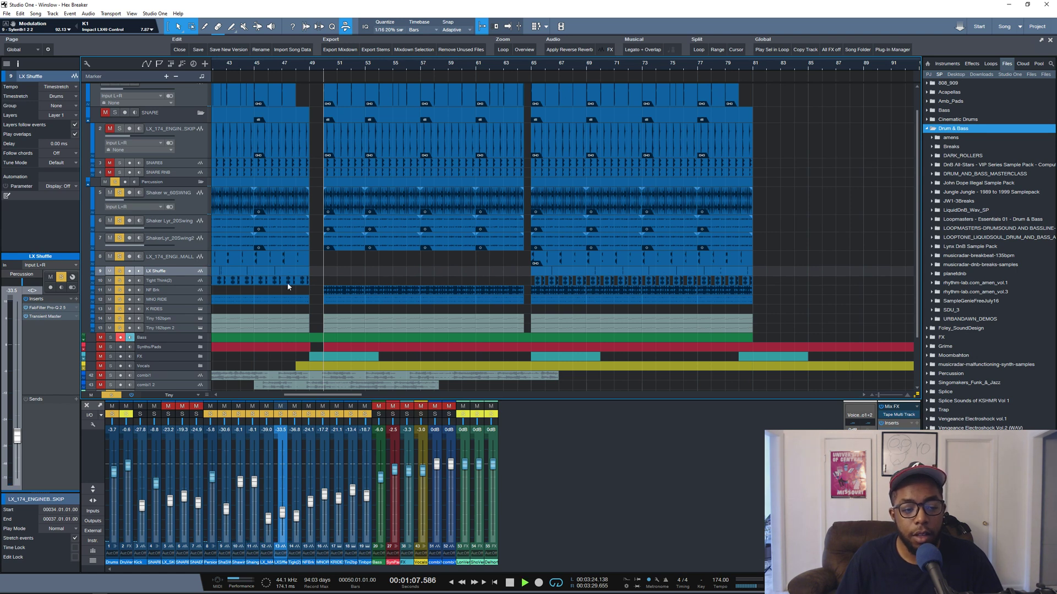
{"action": "left_click", "coordinate": [119, 290]}
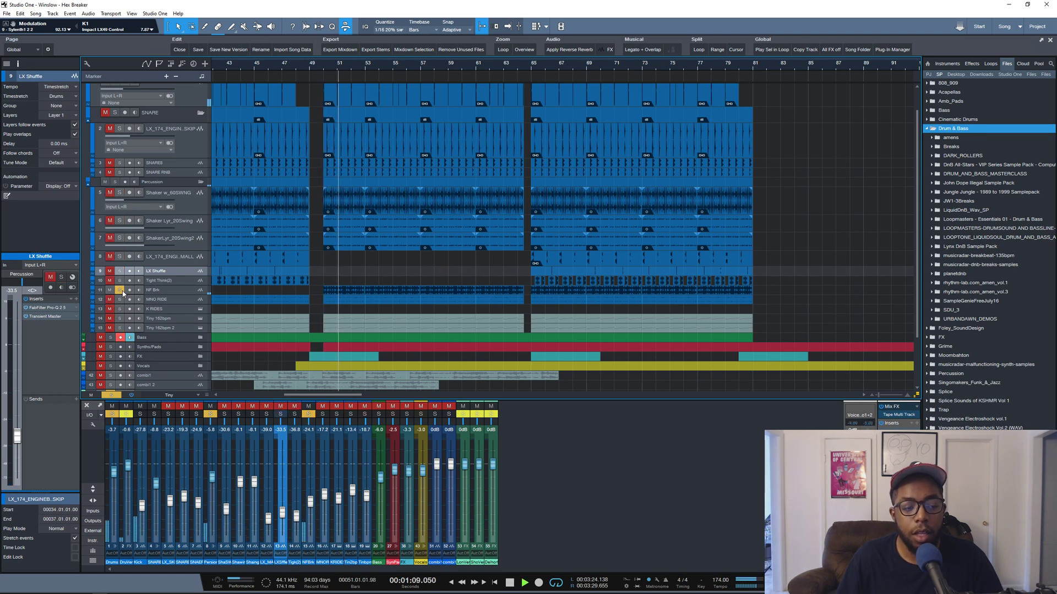
{"action": "left_click", "coordinate": [181, 293]}
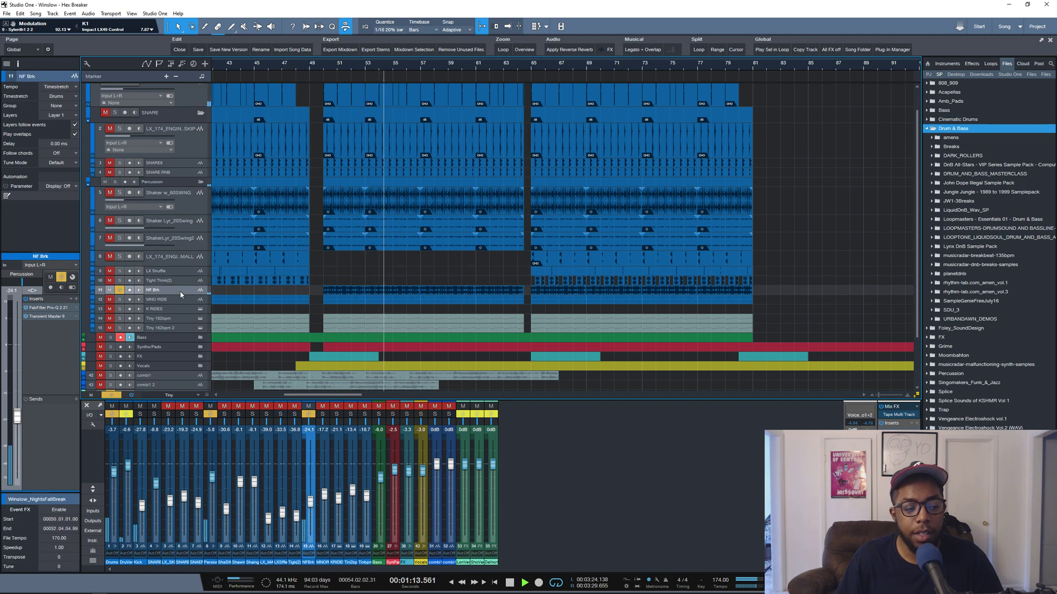
{"action": "key", "text": "space"}
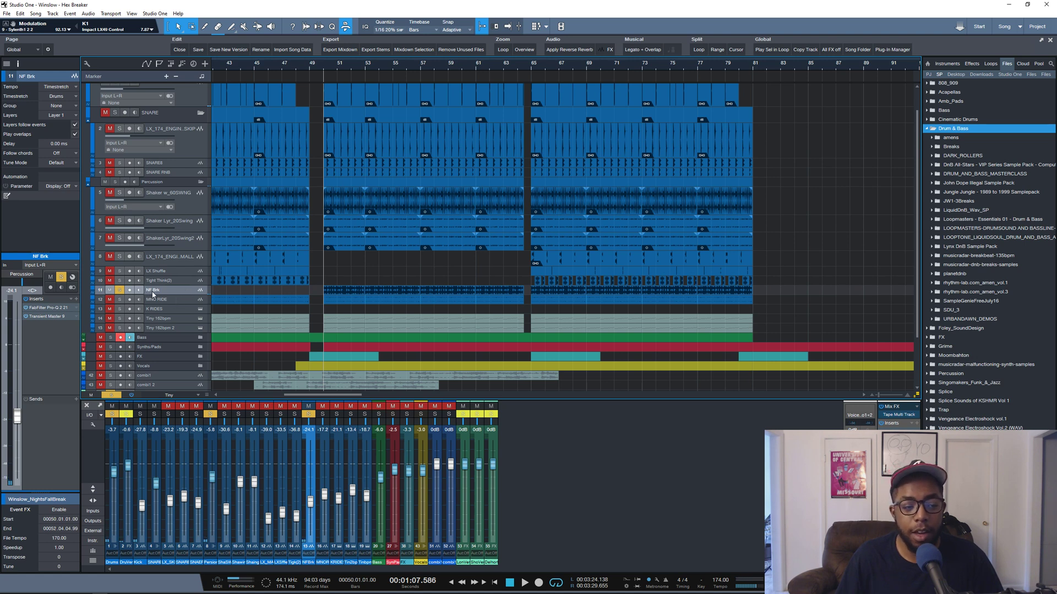
Inspect the properties of the NF Brk event at bar 50, replay the track and open its Transient Master insert
{"action": "right_click", "coordinate": [359, 290]}
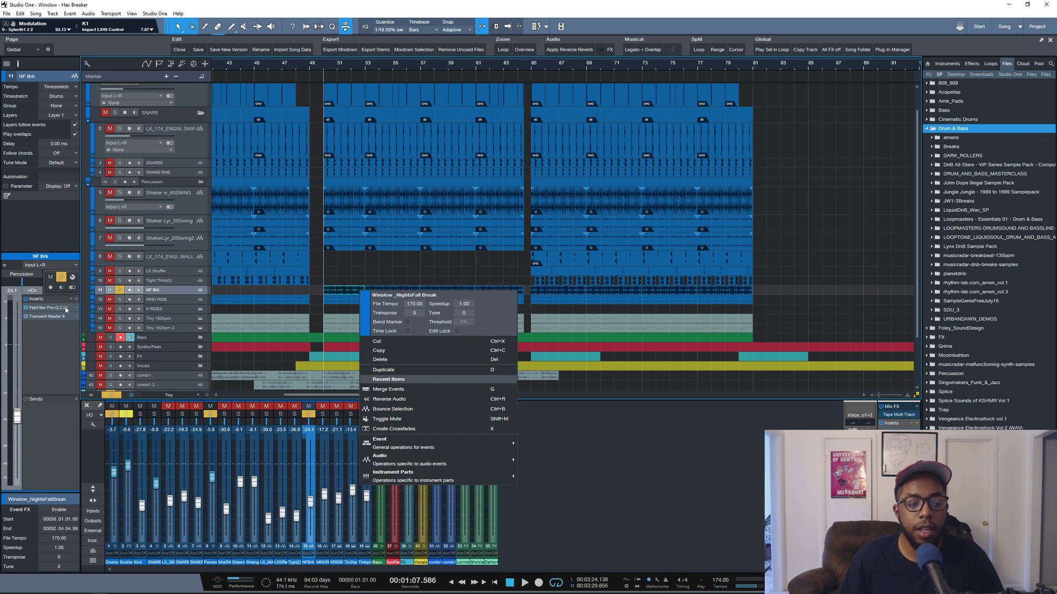
{"action": "key", "text": "Escape"}
{"action": "key", "text": "space"}
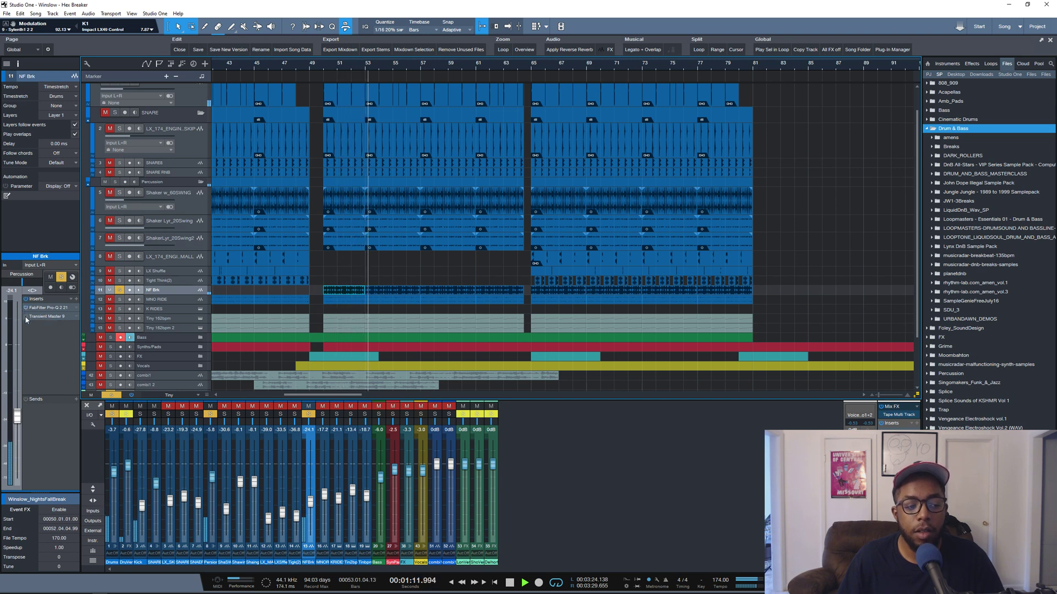
{"action": "left_click", "coordinate": [45, 317]}
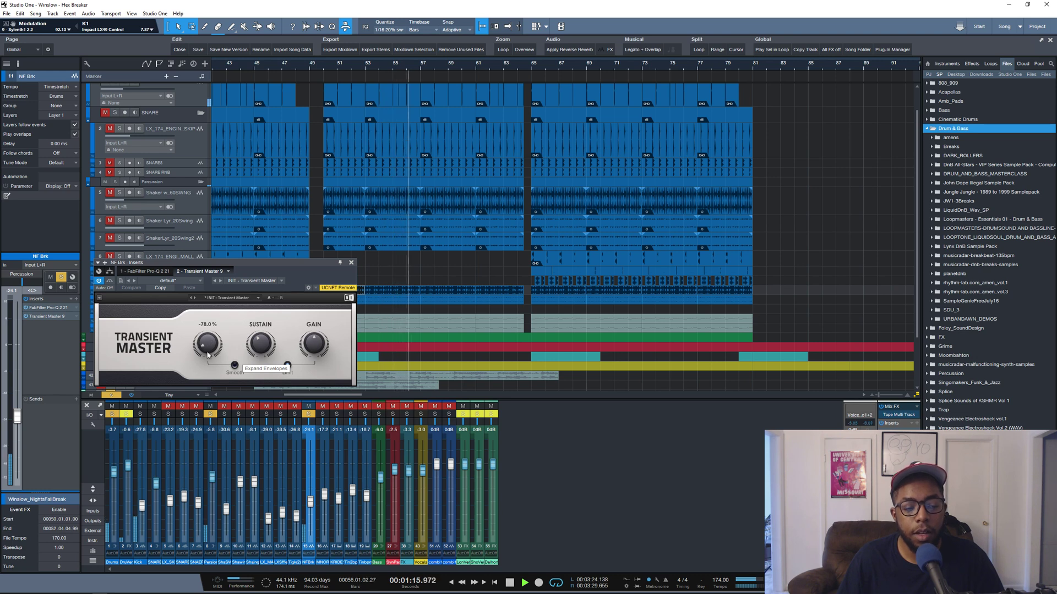
Close the NF Brk insert, show the whole arrangement, solo the Drums folder and play all drums from bar 50
{"action": "left_click", "coordinate": [351, 263]}
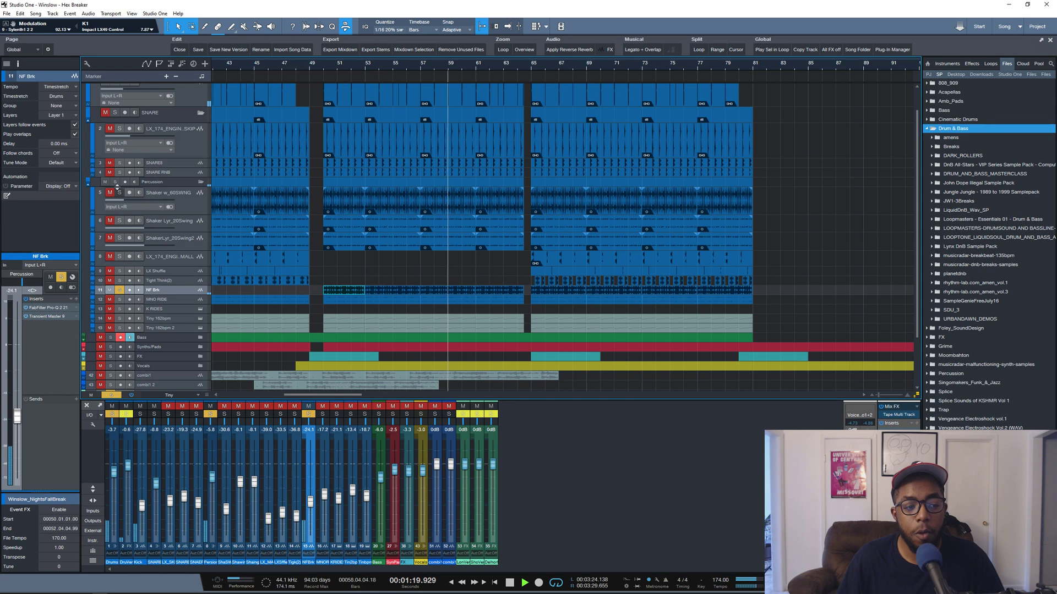
{"action": "key", "text": "space"}
{"action": "scroll", "coordinate": [252, 220], "scroll_direction": "up", "scroll_amount": 2}
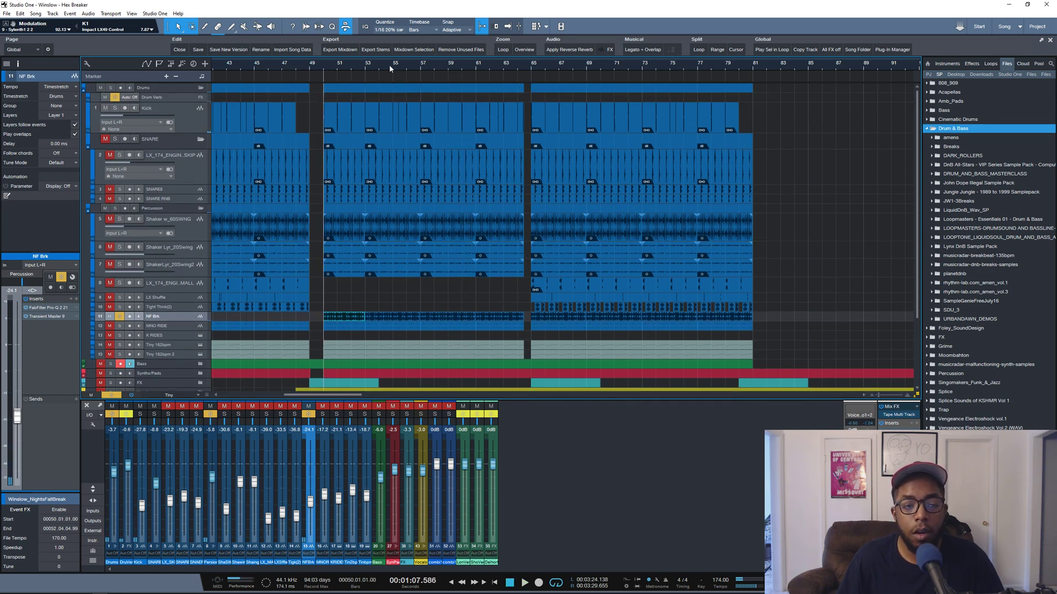
{"action": "key", "text": "shift+z"}
{"action": "left_click", "coordinate": [111, 88]}
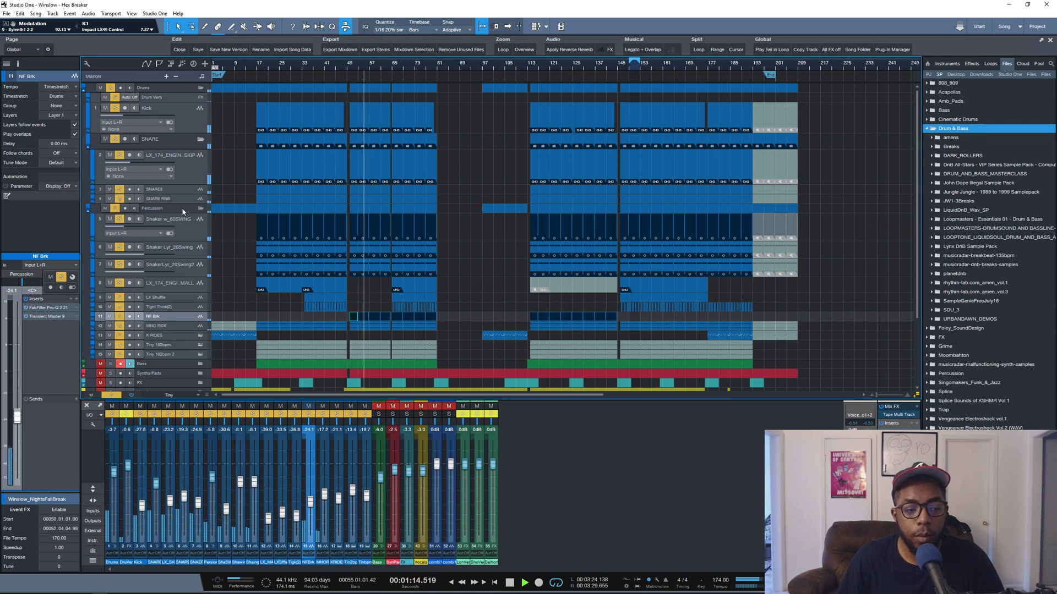
{"action": "key", "text": "space"}
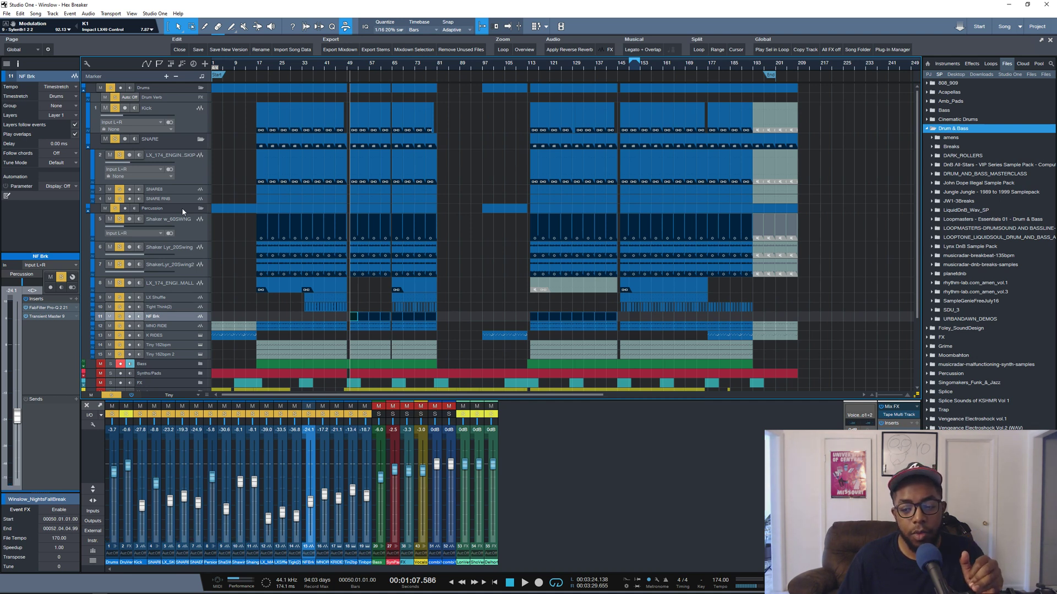
Open the Percussion folder's FerricTDS insert, solo only that folder and listen to it briefly from bar 50
{"action": "left_click", "coordinate": [177, 212]}
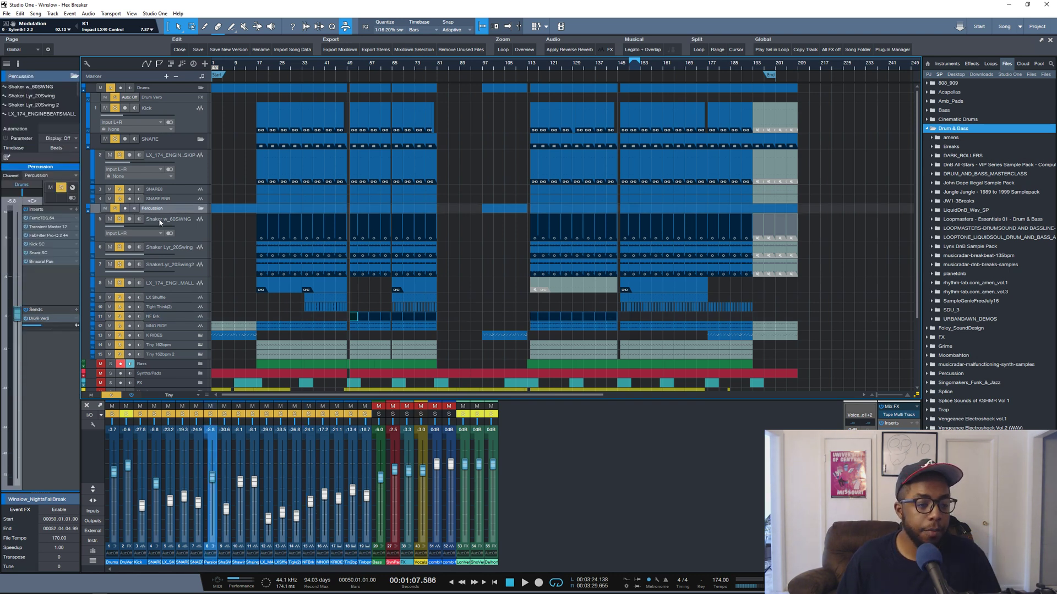
{"action": "left_click", "coordinate": [45, 219]}
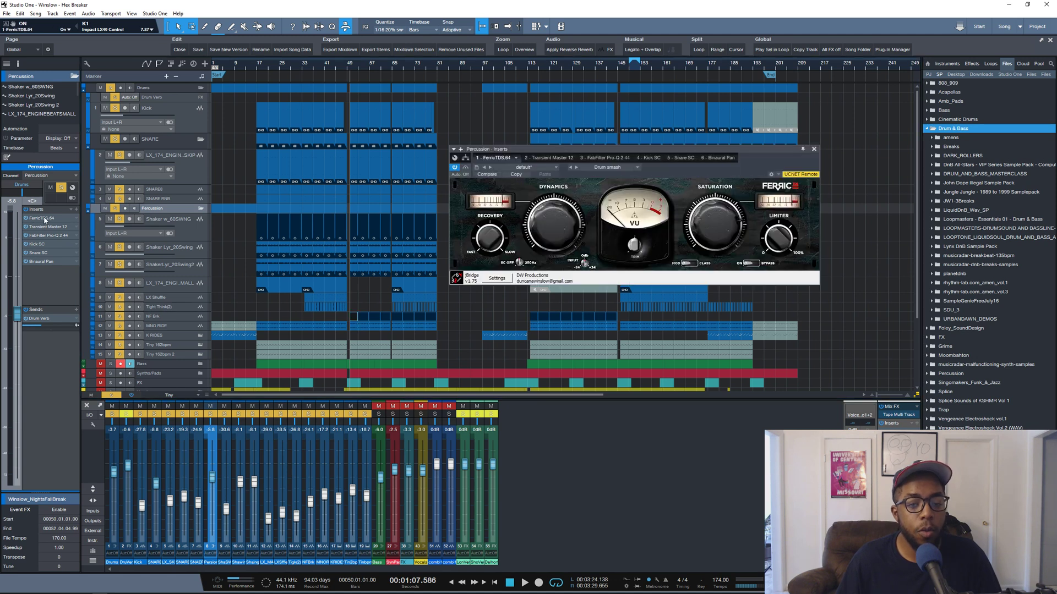
{"action": "left_click", "coordinate": [115, 208]}
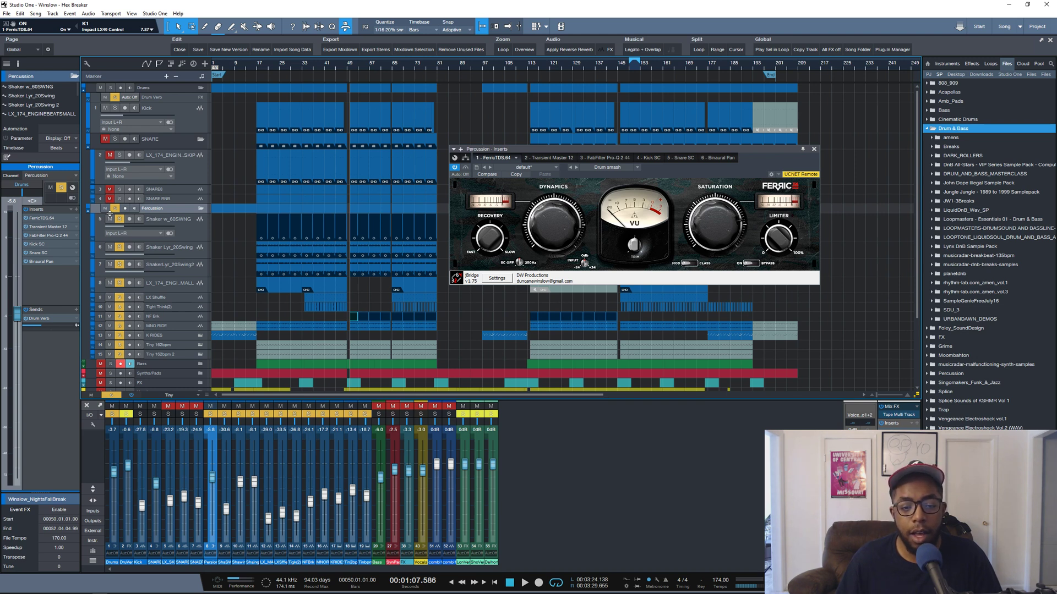
{"action": "key", "text": "space"}
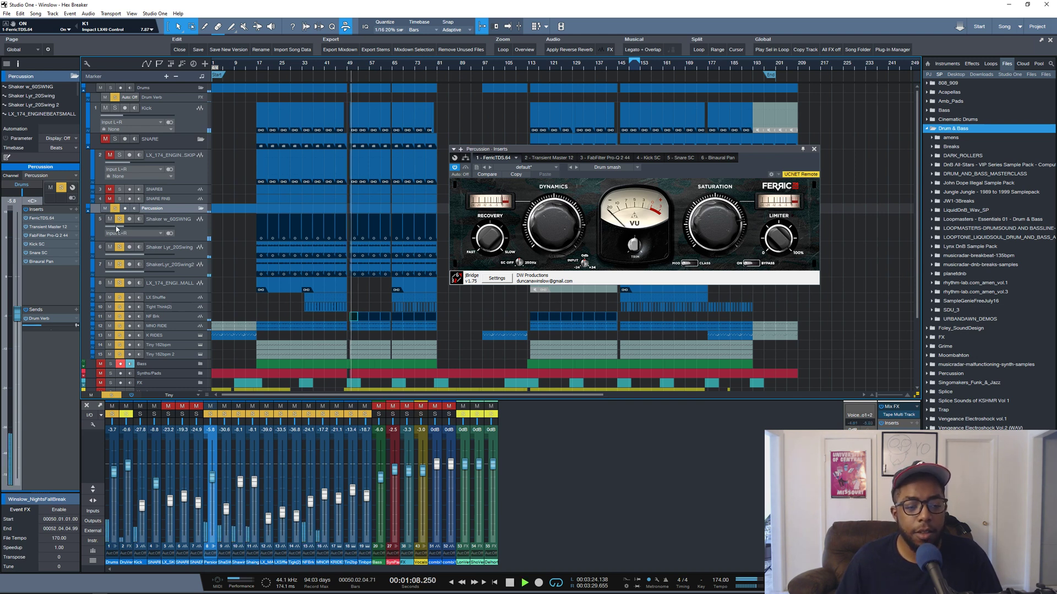
{"action": "key", "text": "space"}
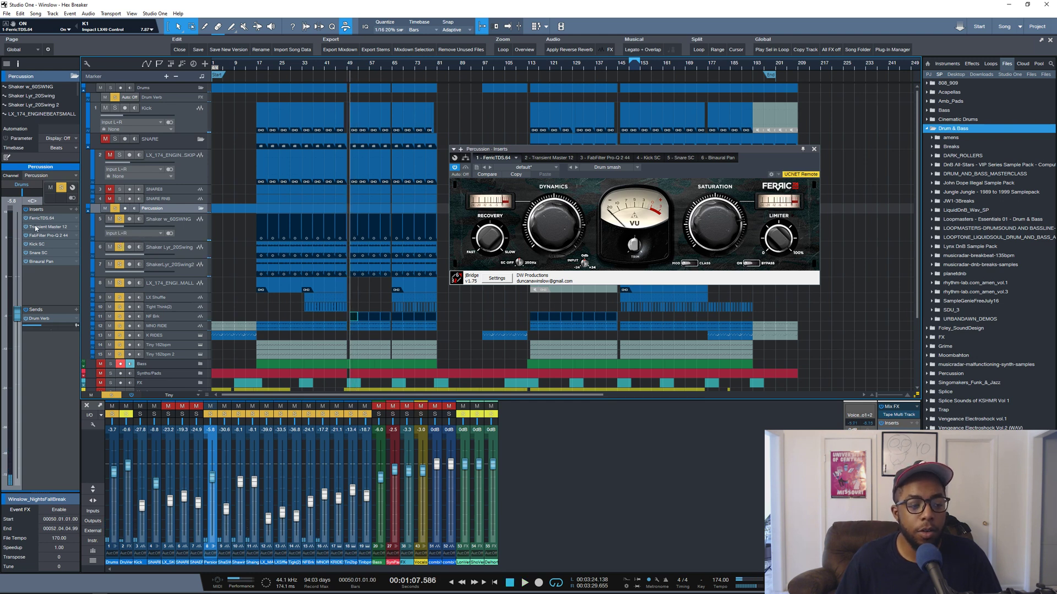
Replay the Percussion folder briefly and review its Transient Master and FabFilter Pro-Q 2 inserts
{"action": "key", "text": "space"}
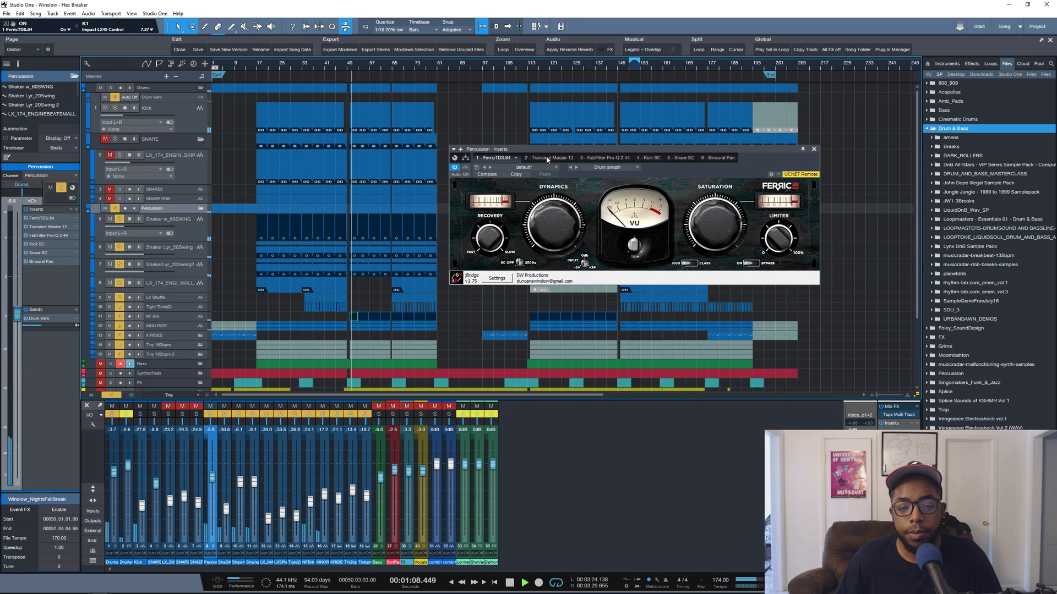
{"action": "left_click", "coordinate": [546, 158]}
{"action": "key", "text": "space"}
{"action": "mouse_move", "coordinate": [614, 231]}
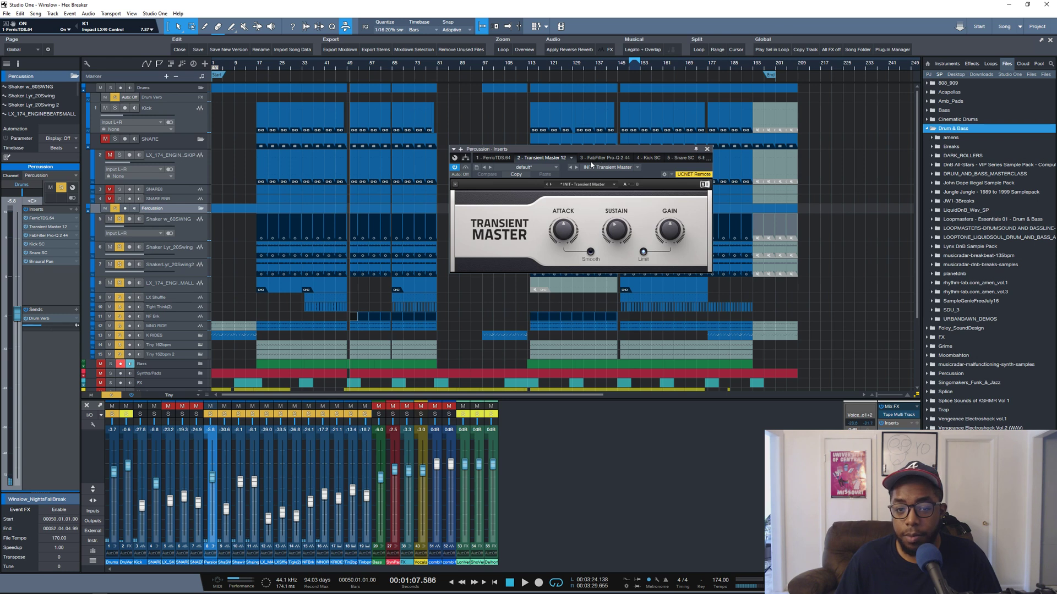
{"action": "left_click", "coordinate": [606, 158]}
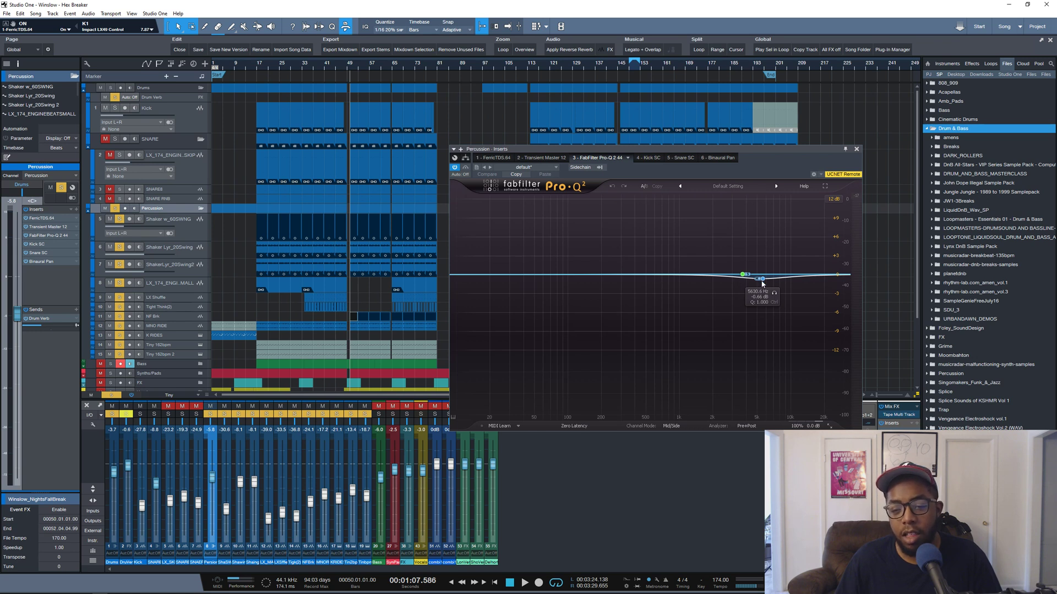
Open the Percussion folder's Kick SC compressor and play it with the Kick track soloed as well
{"action": "left_click", "coordinate": [649, 159]}
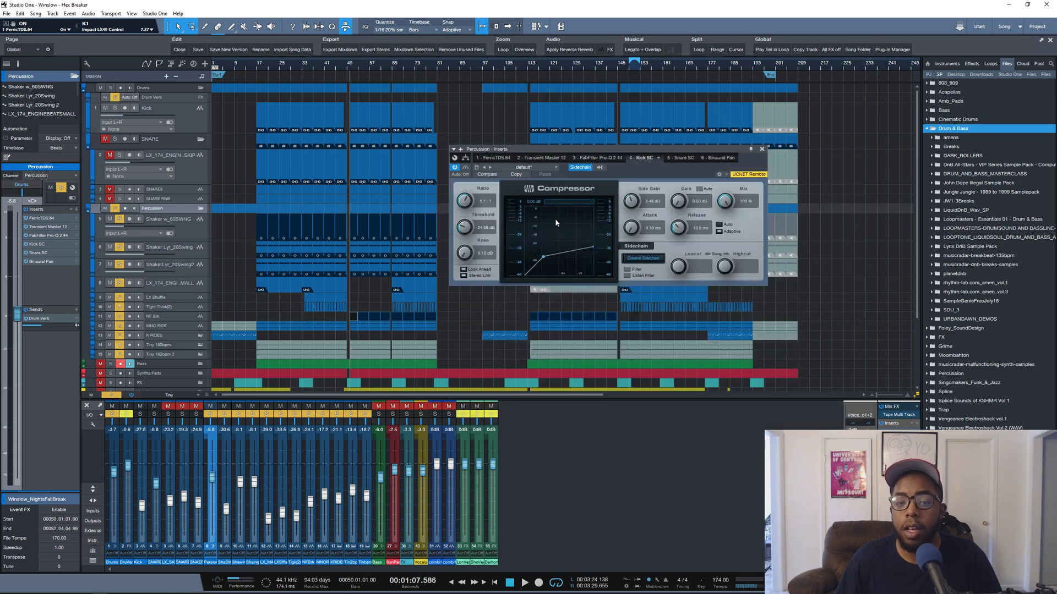
{"action": "left_click", "coordinate": [111, 108]}
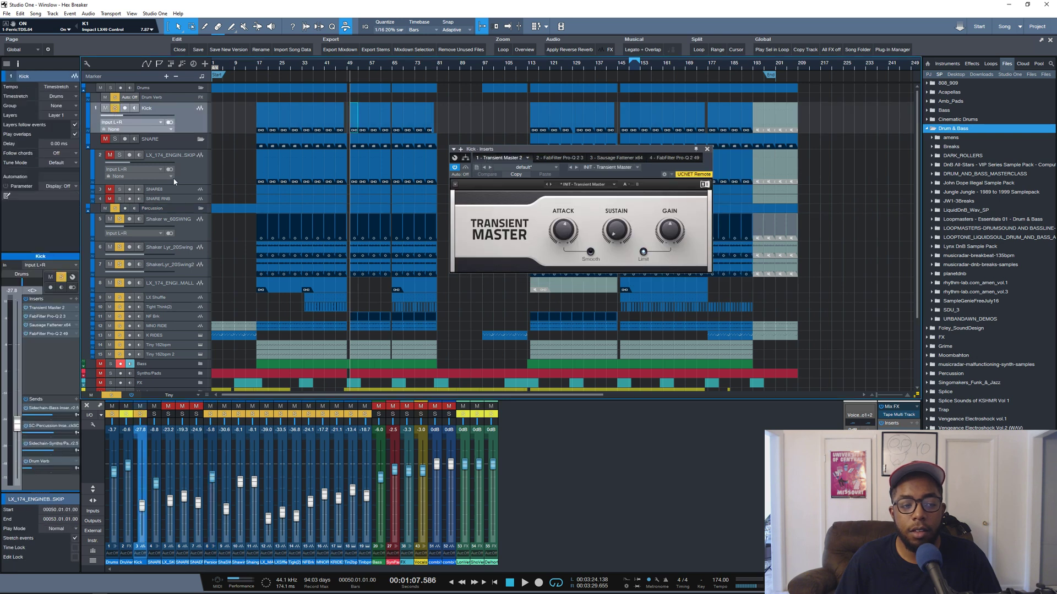
{"action": "left_click", "coordinate": [178, 211]}
{"action": "key", "text": "space"}
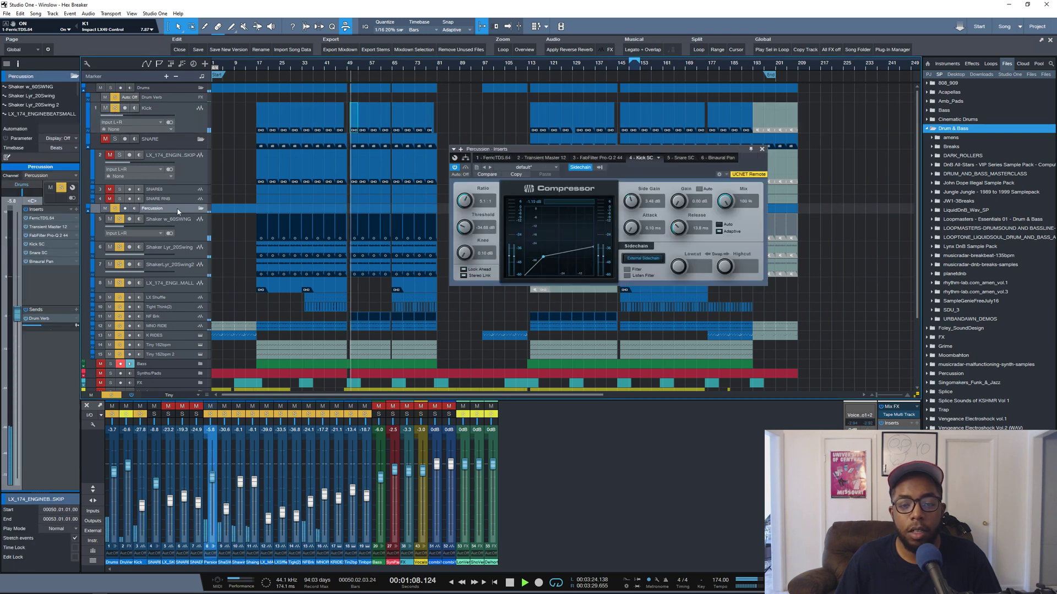
{"action": "key", "text": "space"}
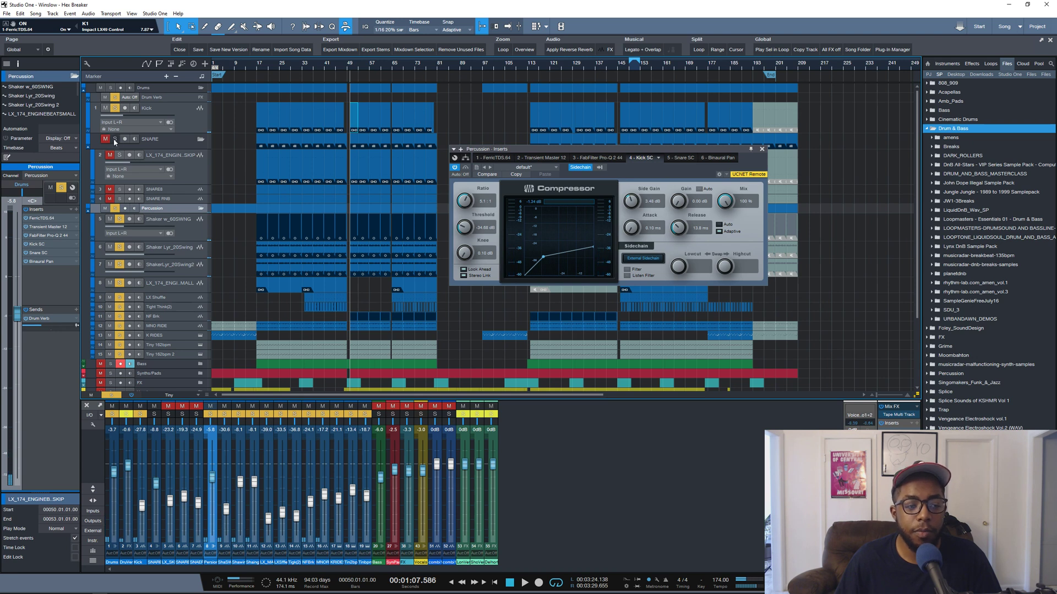
Open the Percussion folder's Snare SC compressor, add the SNARE folder to the solo and play from bar 50
{"action": "left_click", "coordinate": [679, 158]}
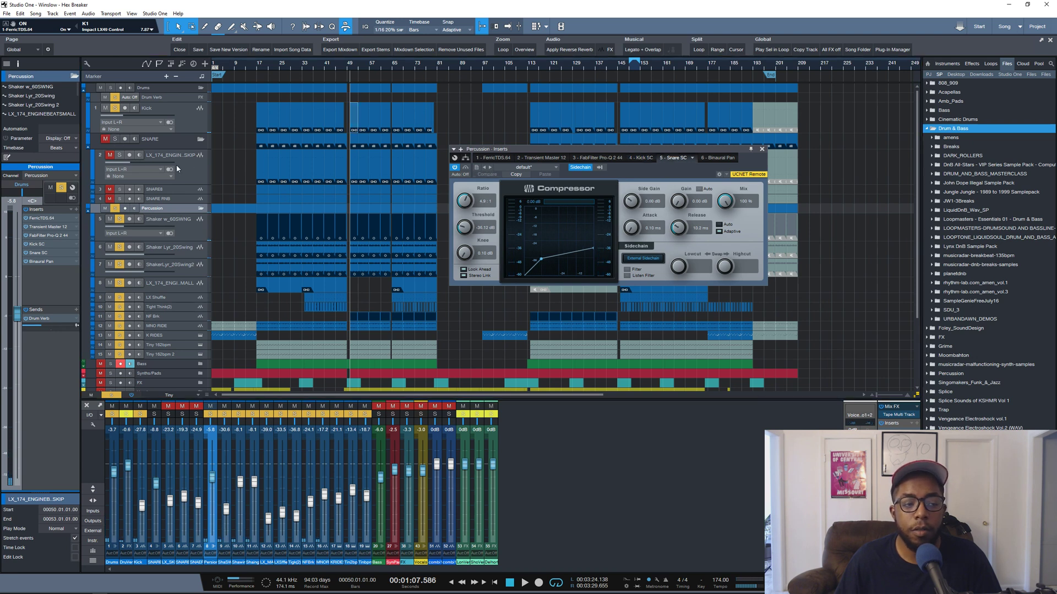
{"action": "left_click", "coordinate": [109, 139]}
{"action": "key", "text": "space"}
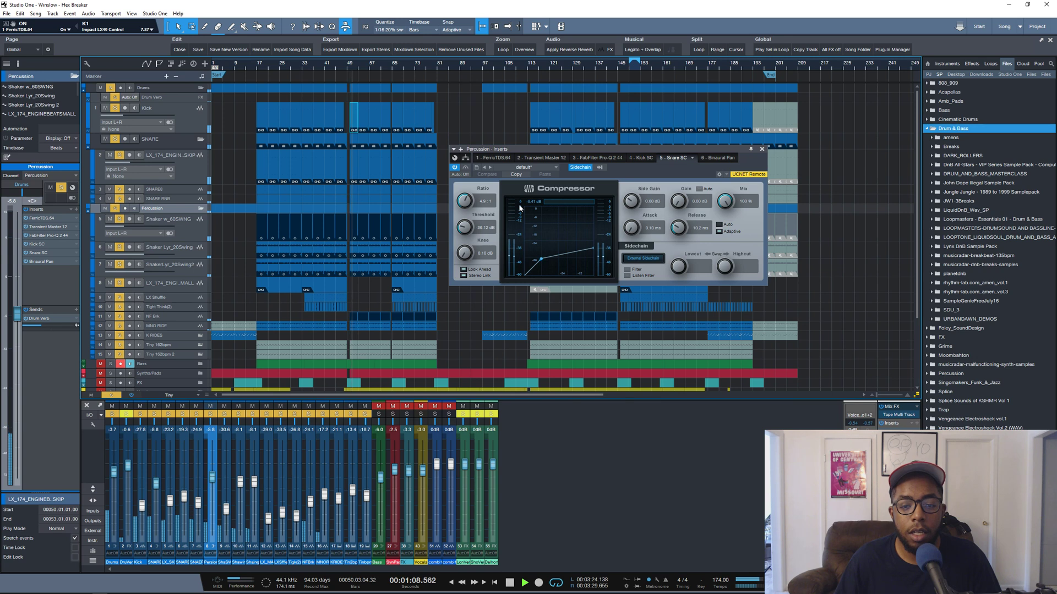
{"action": "key", "text": "space"}
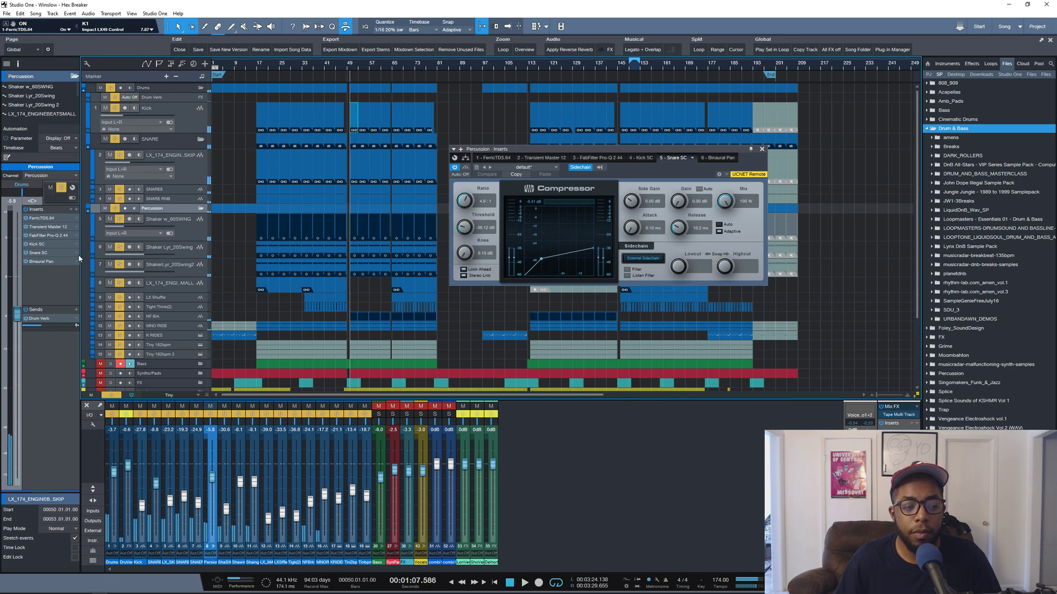
Open the Percussion folder's Binaural Pan insert, inspect its Width control during playback and close the insert
{"action": "double_click", "coordinate": [47, 263]}
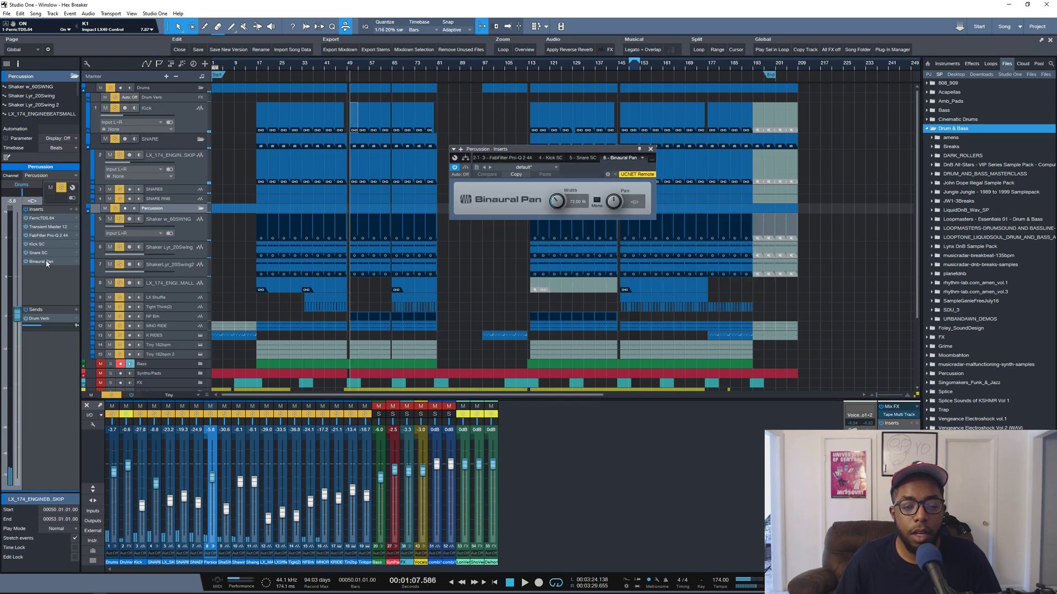
{"action": "key", "text": "space"}
{"action": "double_click", "coordinate": [557, 202]}
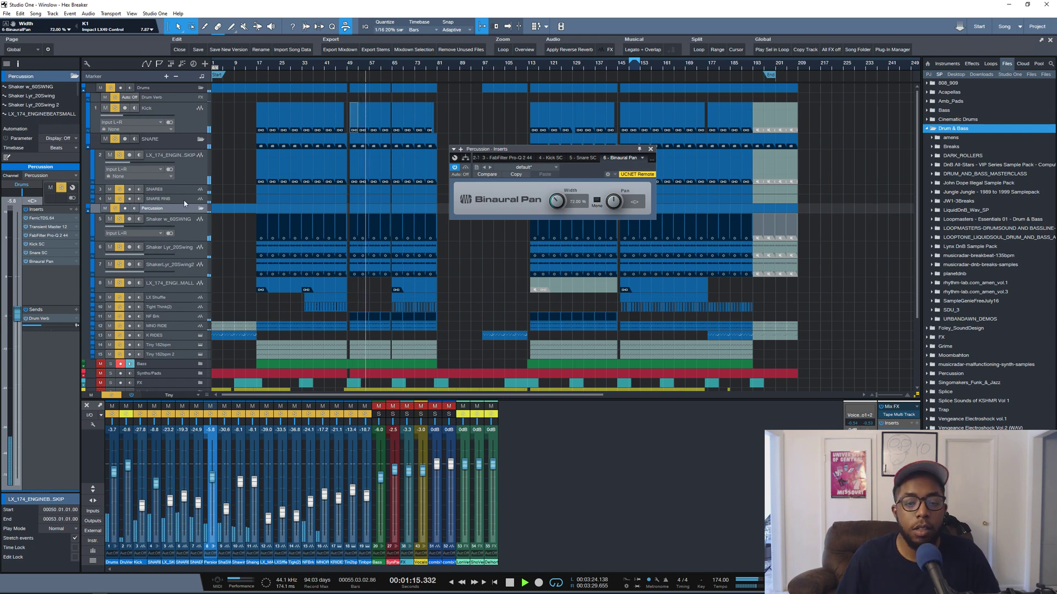
{"action": "left_click", "coordinate": [650, 149]}
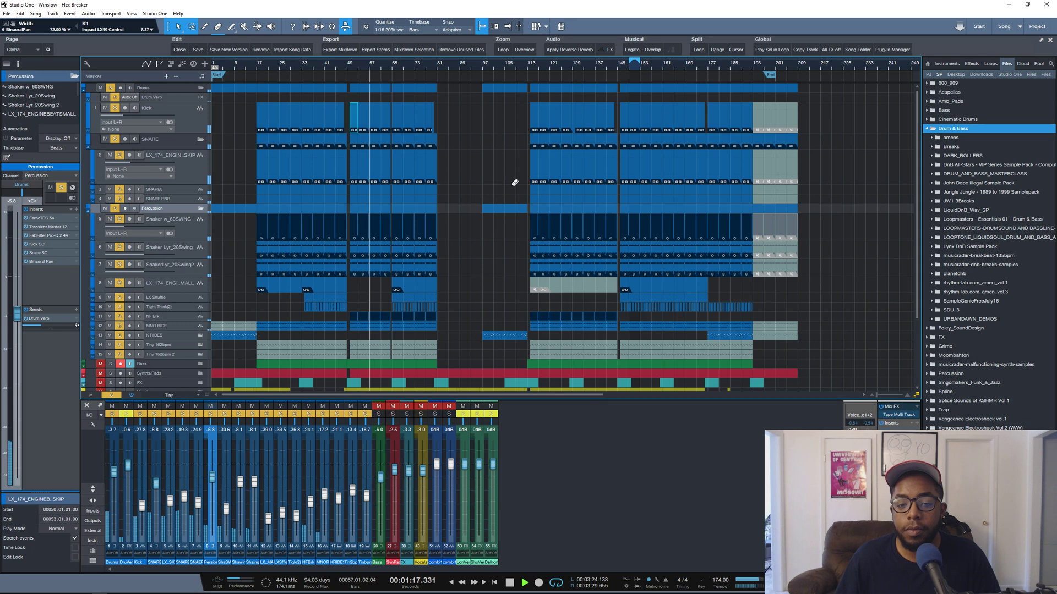
Fit all tracks into the overview, open the Drums folder's FerricTDS insert and replay the drums from bar 50
{"action": "key", "text": "shift+z"}
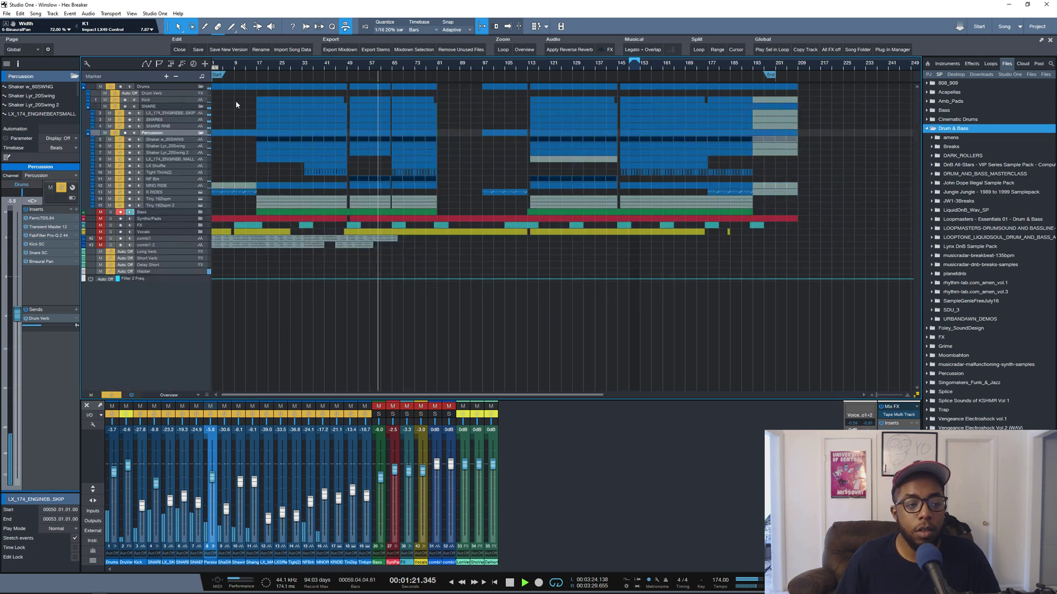
{"action": "left_click", "coordinate": [171, 88]}
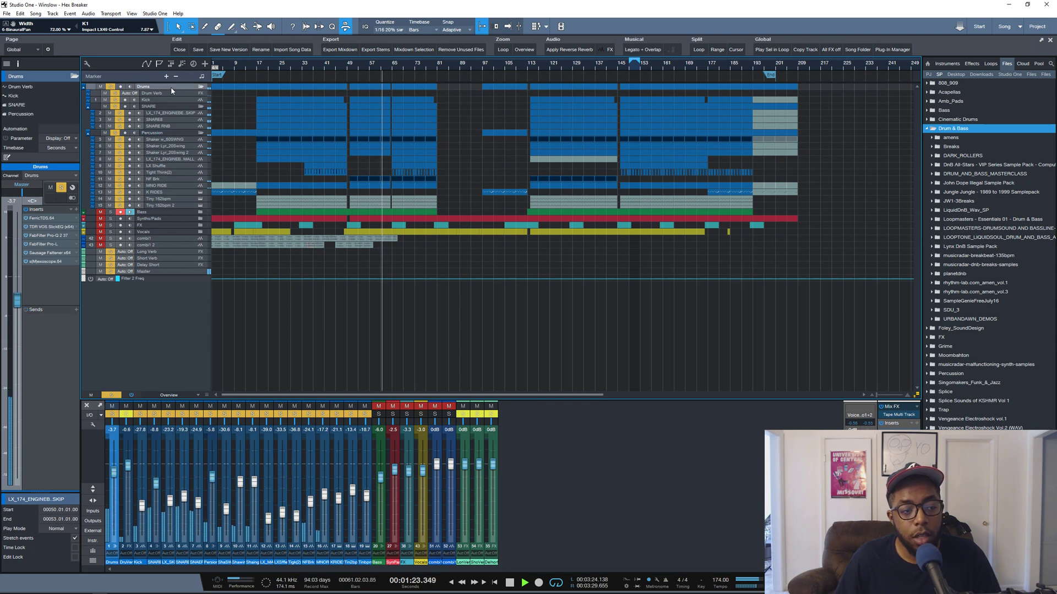
{"action": "key", "text": "space"}
{"action": "double_click", "coordinate": [37, 220]}
{"action": "key", "text": "space"}
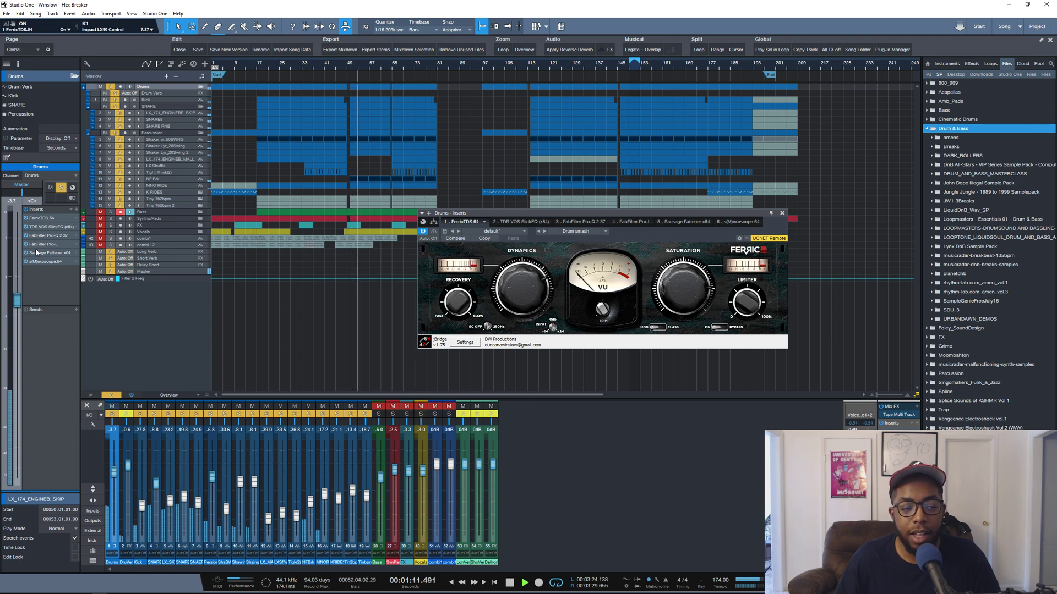
Review the Drums folder's TDR VOS SlickEQ insert during playback, stop, and inspect its FabFilter Pro-Q 2 curve
{"action": "double_click", "coordinate": [38, 227]}
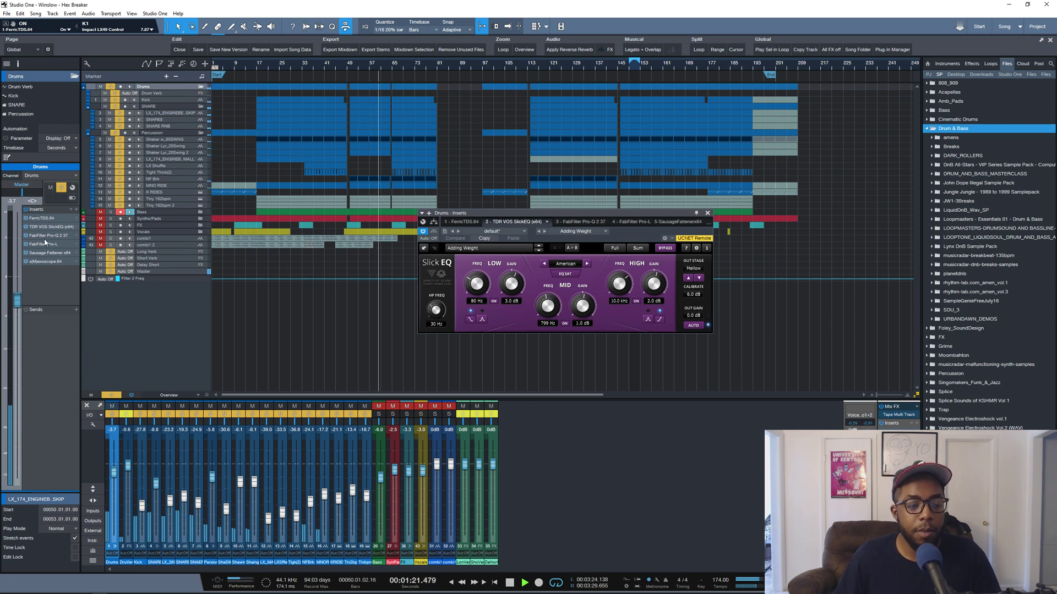
{"action": "key", "text": "space"}
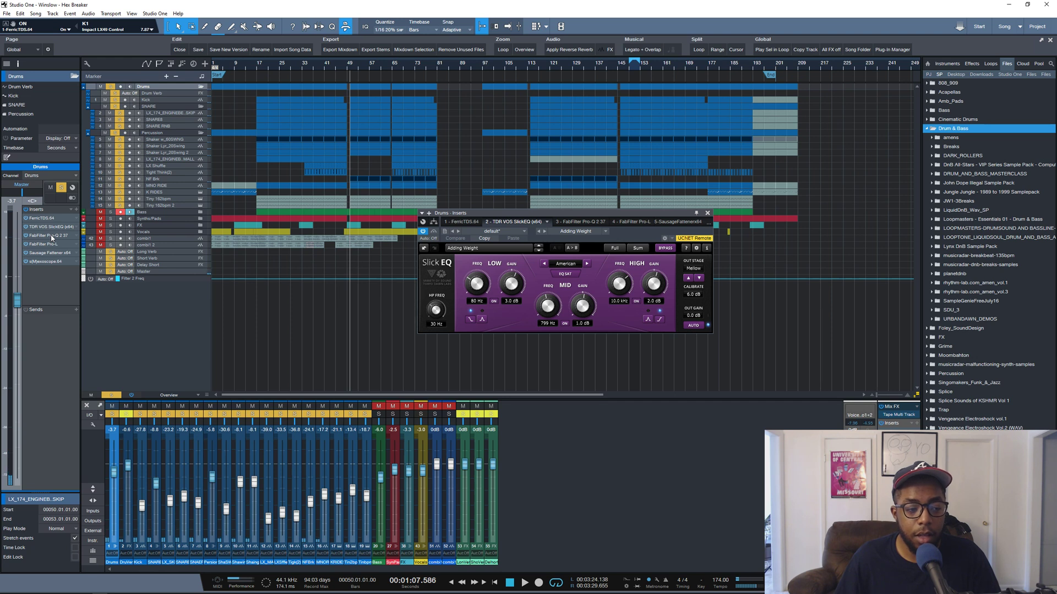
{"action": "double_click", "coordinate": [52, 238]}
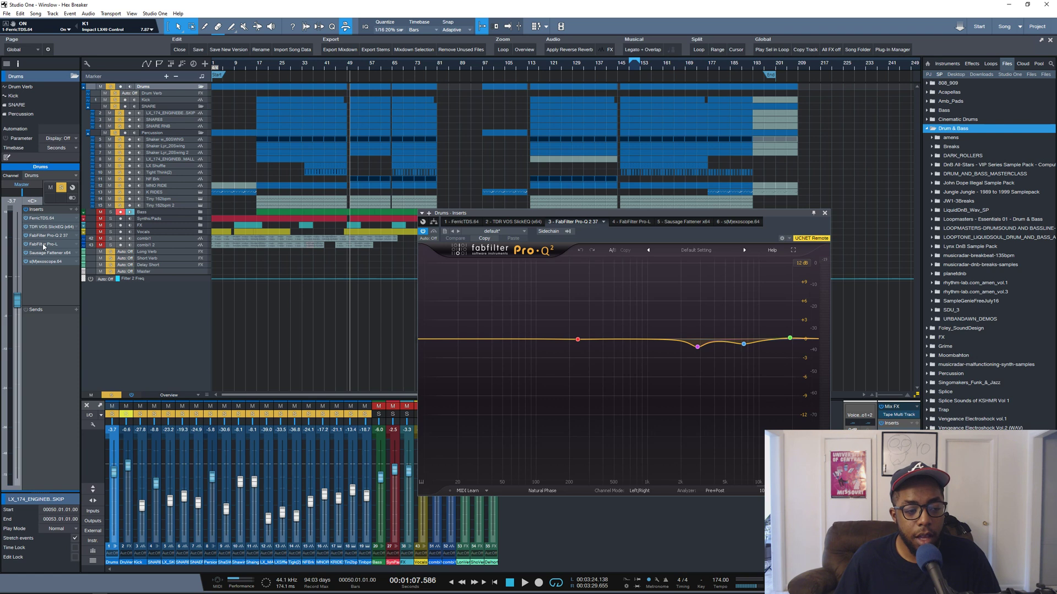
Watch the Drums folder's FabFilter Pro-L limiter during brief playback, view the Sausage Fattener insert and close it
{"action": "double_click", "coordinate": [43, 244]}
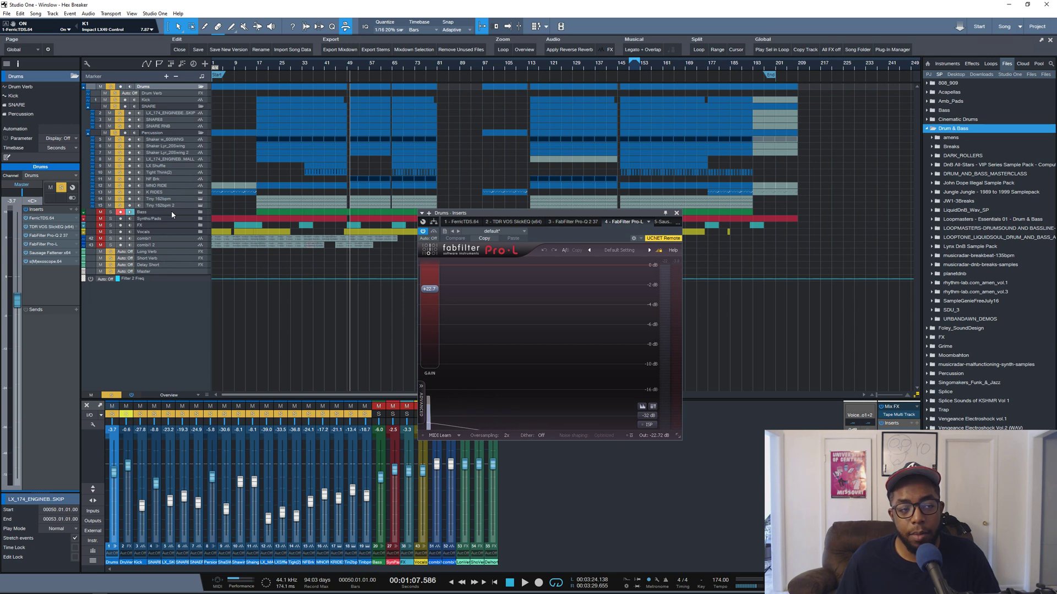
{"action": "key", "text": "space"}
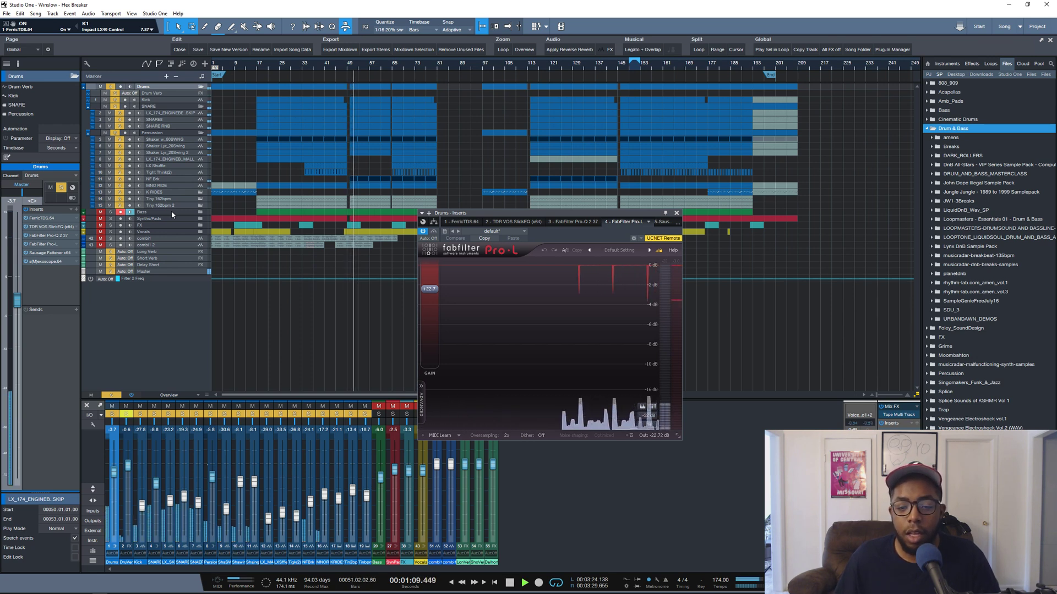
{"action": "key", "text": "space"}
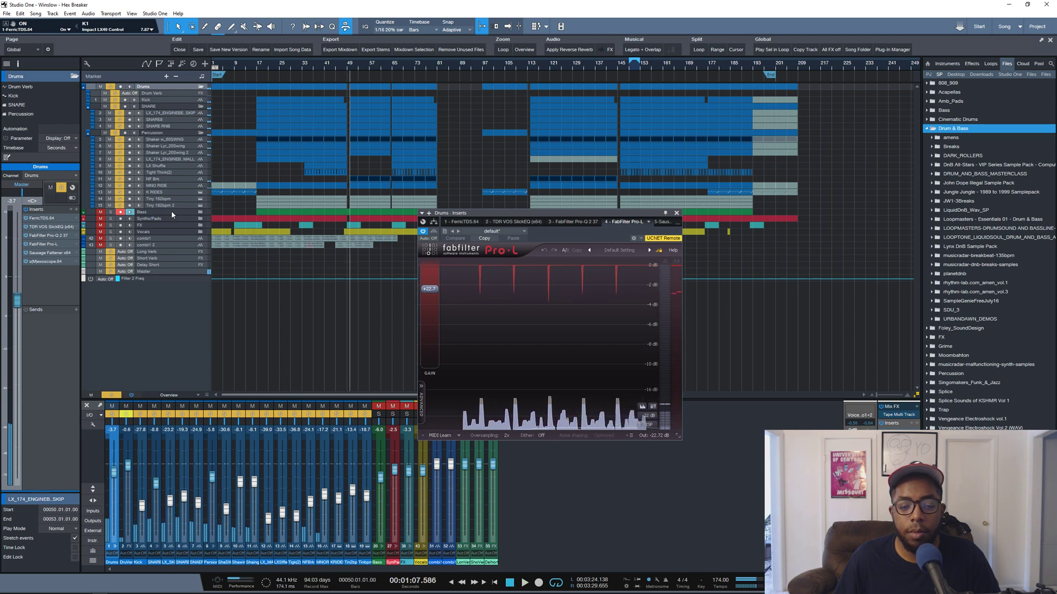
{"action": "left_click", "coordinate": [34, 254]}
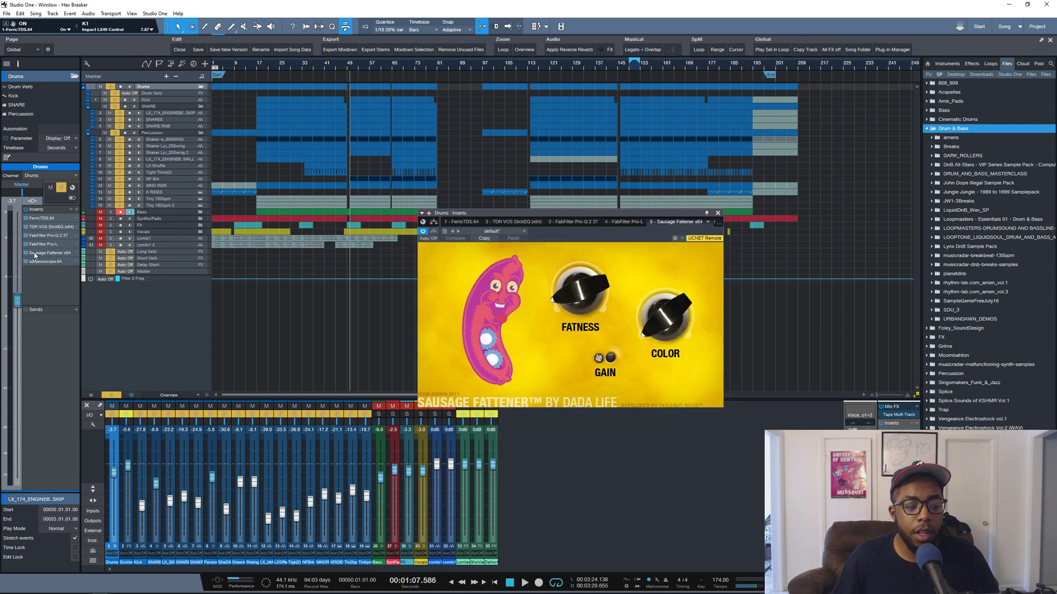
{"action": "left_click", "coordinate": [718, 214]}
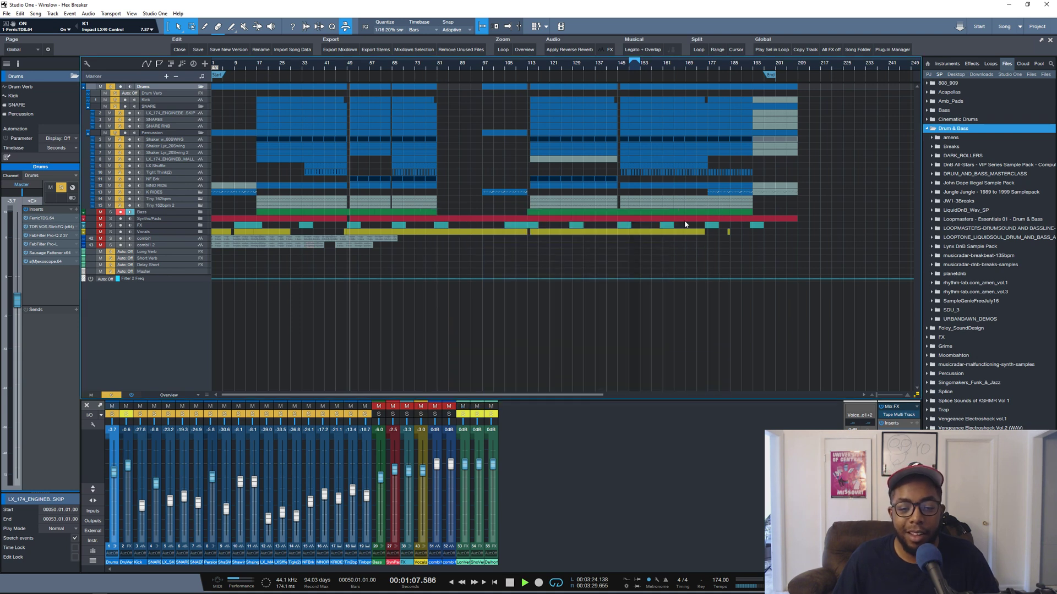
Play the drums through the Drums folder's s(M)exoscope insert with Amp raised to about 2.14, stop and close it
{"action": "left_click", "coordinate": [46, 262]}
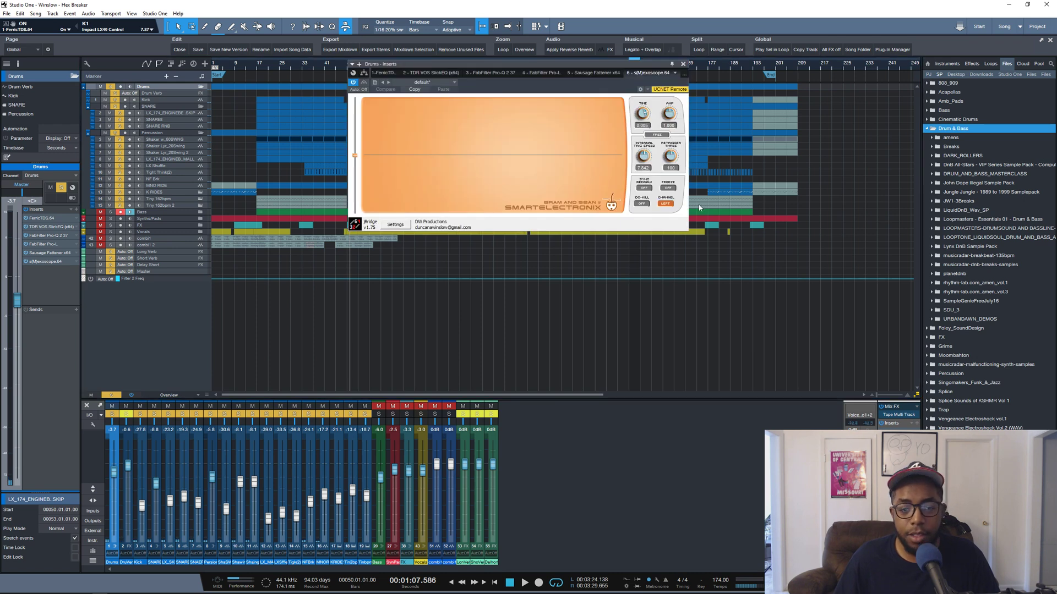
{"action": "key", "text": "space"}
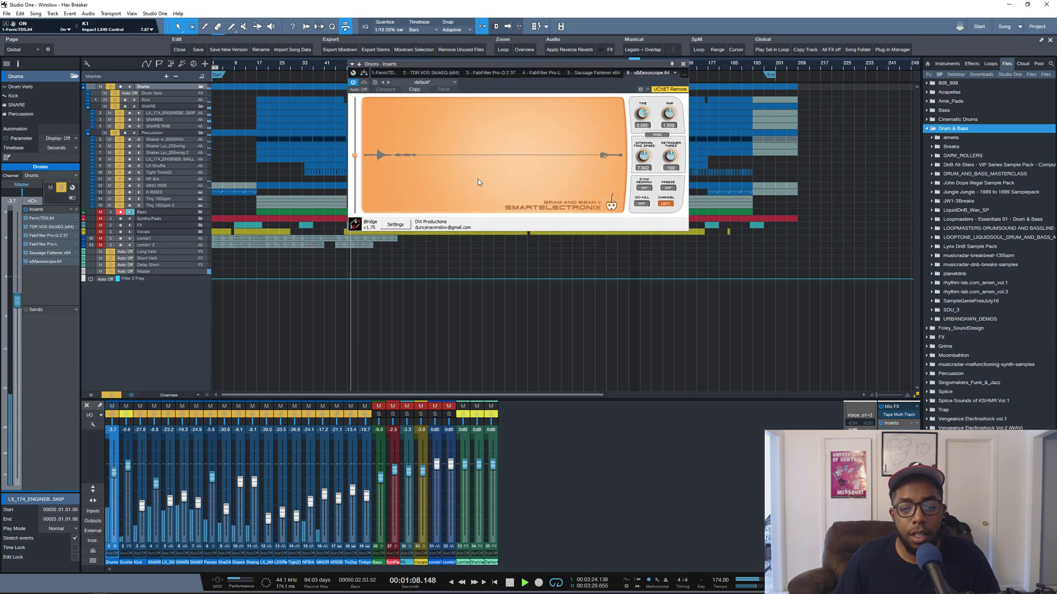
{"action": "left_click_drag", "start_coordinate": [669, 117], "coordinate": [670, 132]}
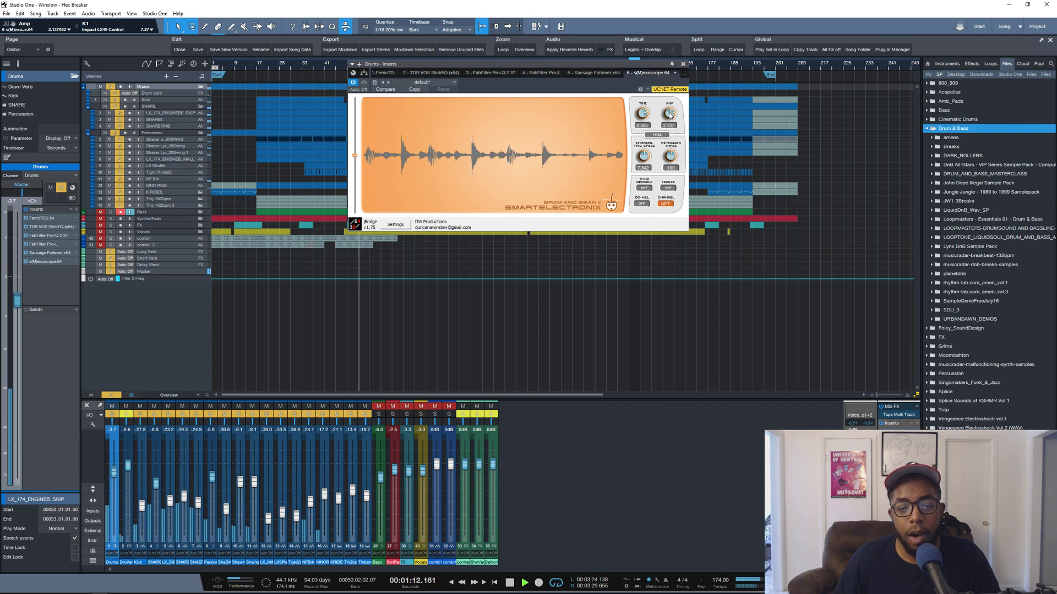
{"action": "key", "text": "space"}
{"action": "left_click", "coordinate": [683, 64]}
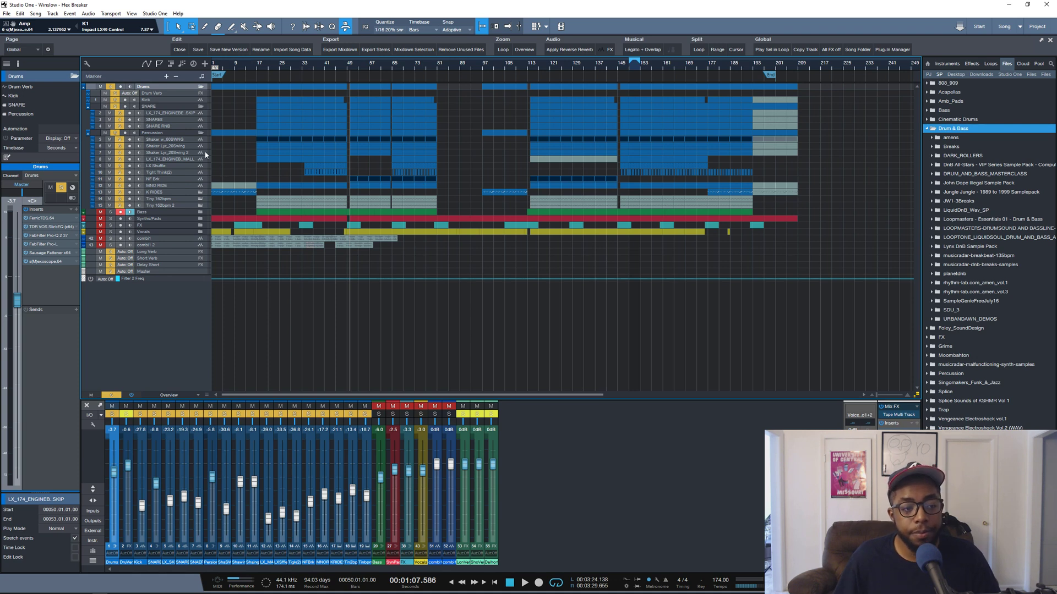
Collapse the Drums folder in the track list
{"action": "left_click", "coordinate": [200, 88]}
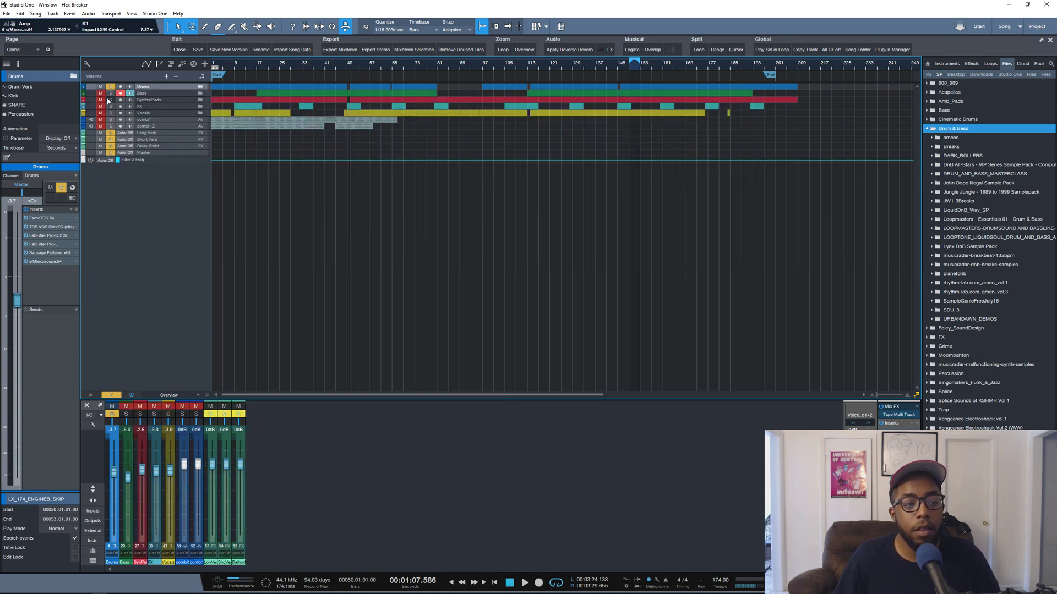